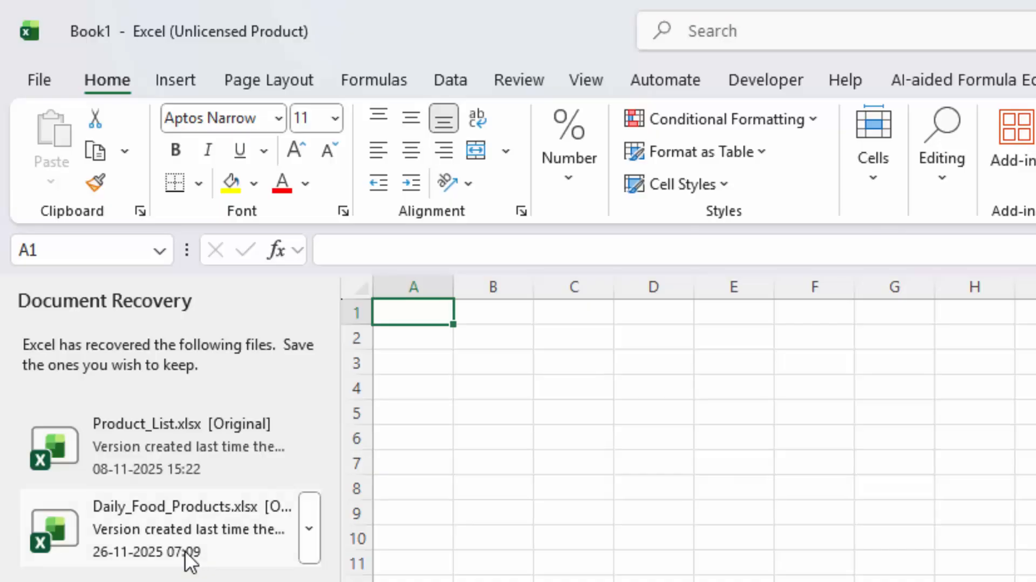
# Open the recovered Daily_Food_Products.xlsx workbook and look over its product, price and quantity data
pyautogui.click(189, 561)
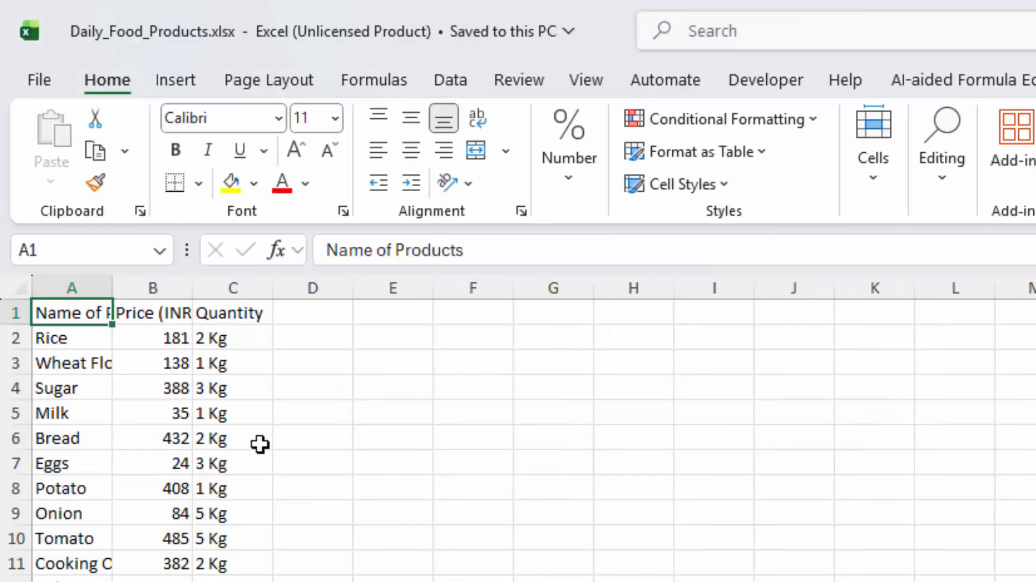
pyautogui.click(236, 519)
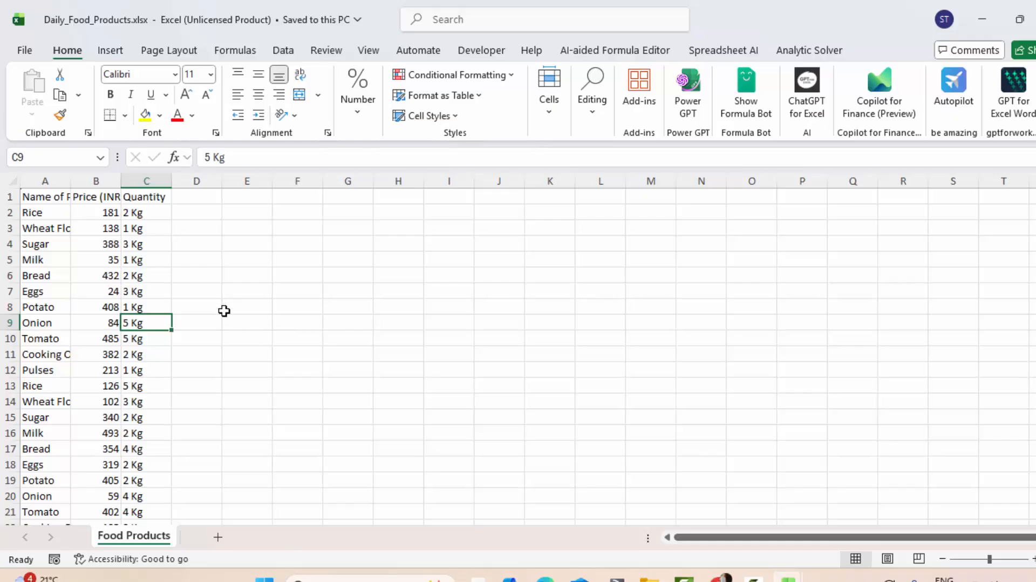
pyautogui.click(216, 305)
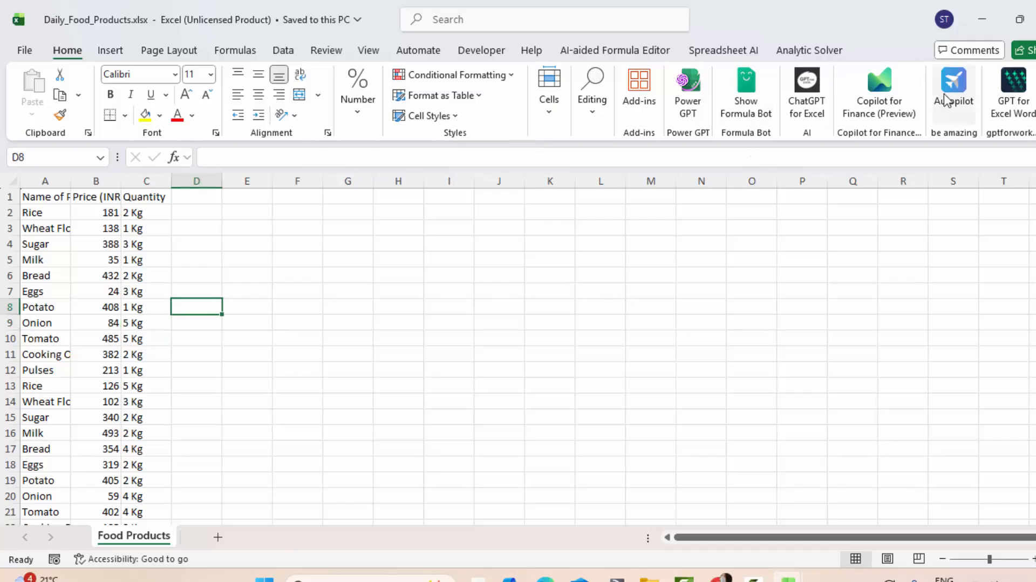
# Minimize both Excel windows to return to the PDF in Chrome and read the Microsoft Excel file extensions from .xlsx to .ods
pyautogui.click(981, 25)
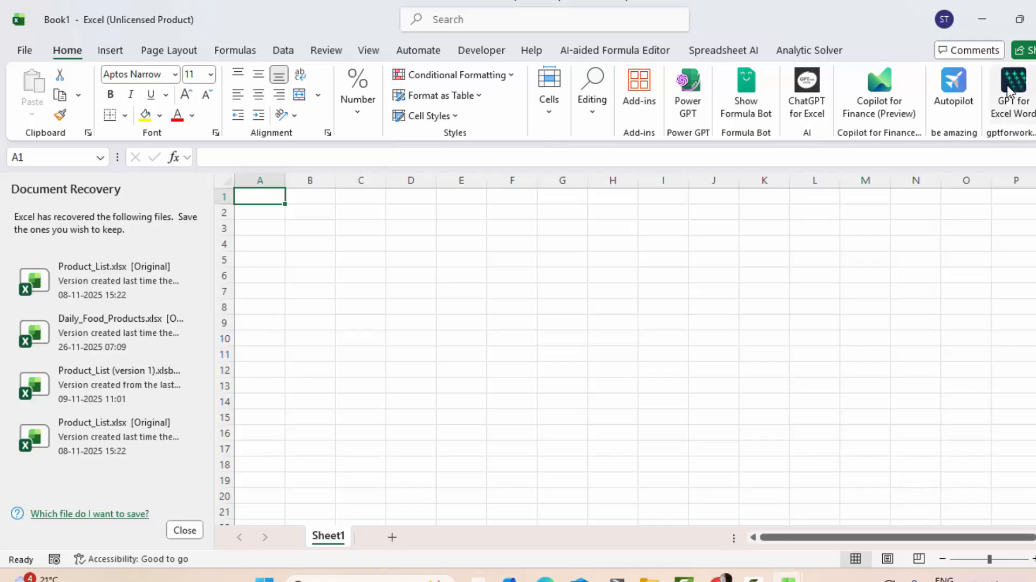
pyautogui.click(982, 20)
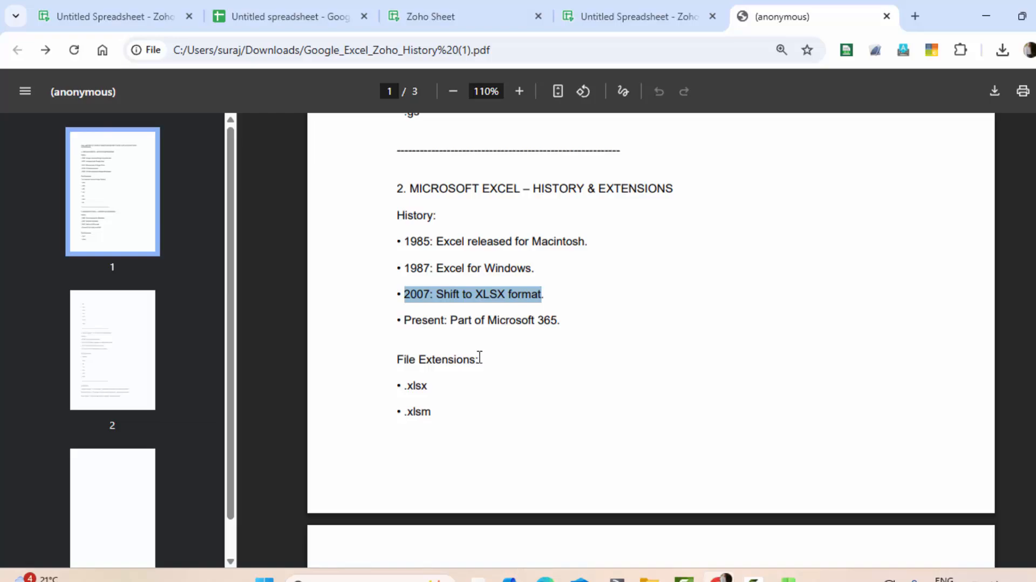
pyautogui.moveTo(479, 358); pyautogui.dragTo(377, 359)
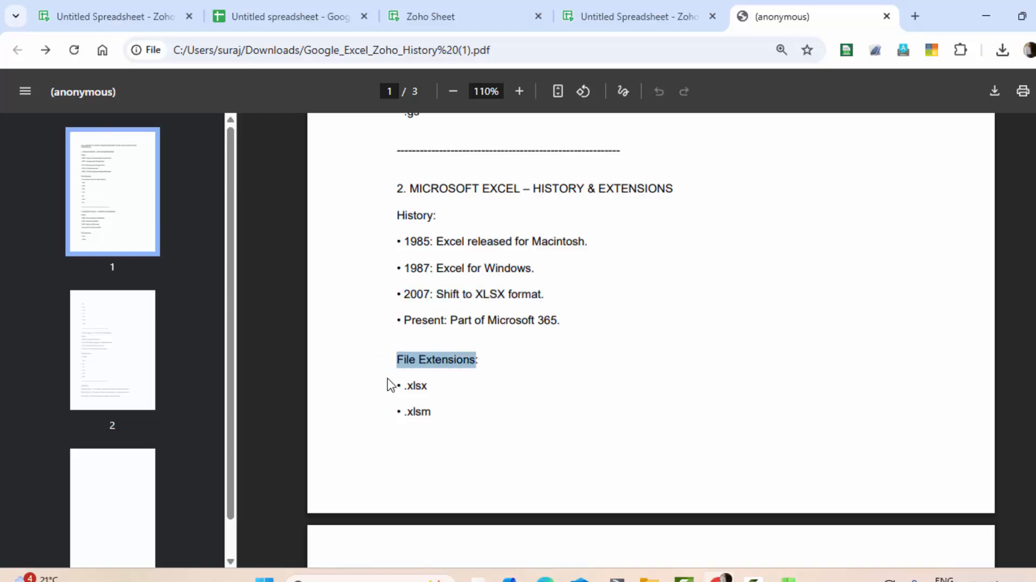
pyautogui.moveTo(434, 393); pyautogui.dragTo(351, 390)
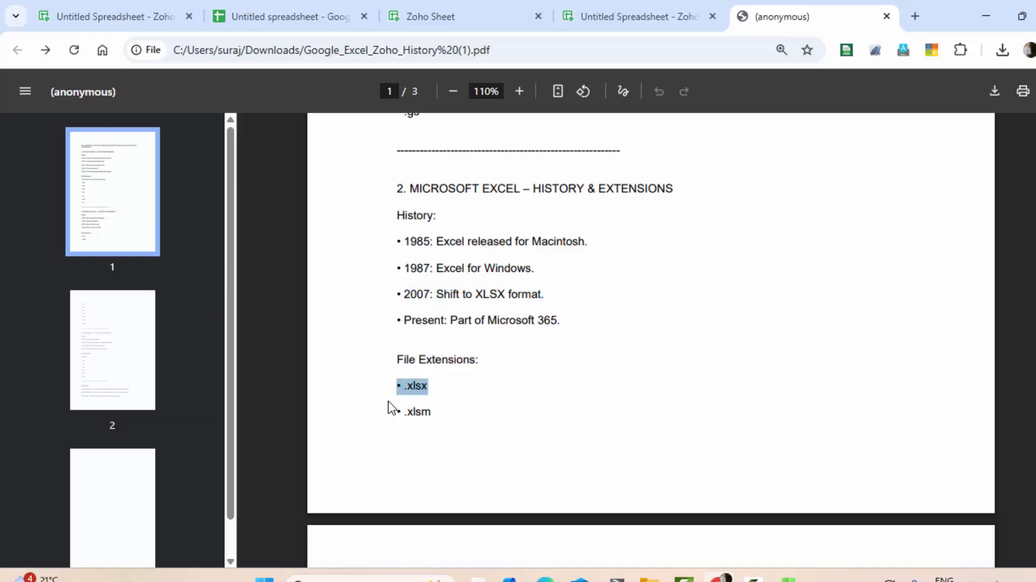
pyautogui.moveTo(438, 406); pyautogui.dragTo(378, 414)
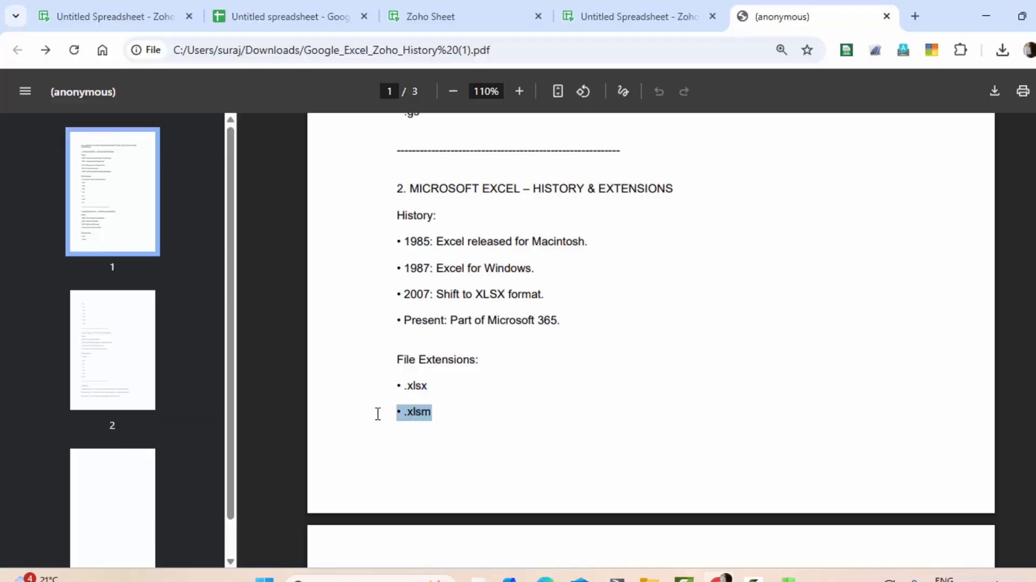
pyautogui.scroll(-2, 458, 425)
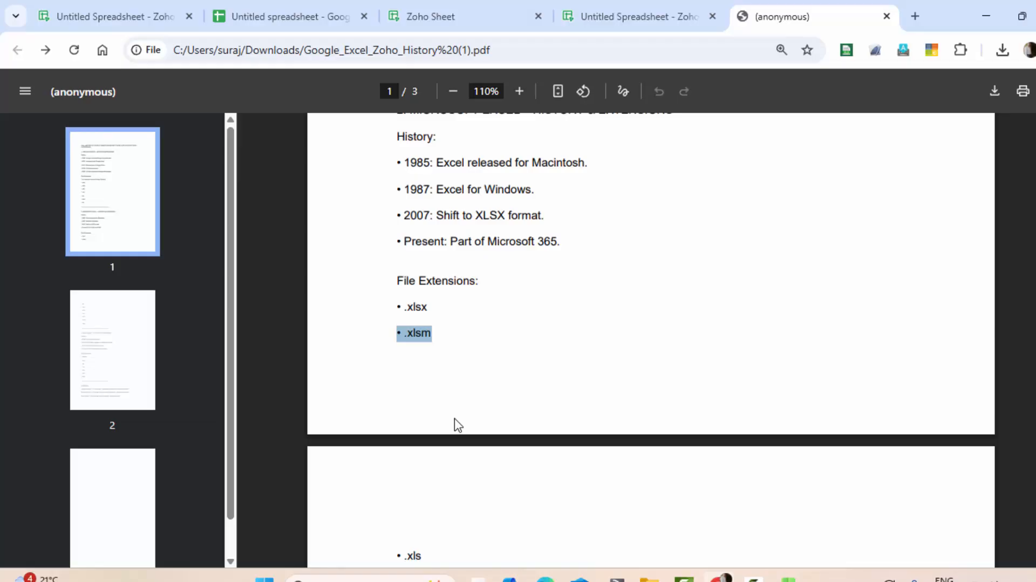
pyautogui.scroll(-4, 457, 425)
pyautogui.moveTo(421, 411); pyautogui.dragTo(393, 410)
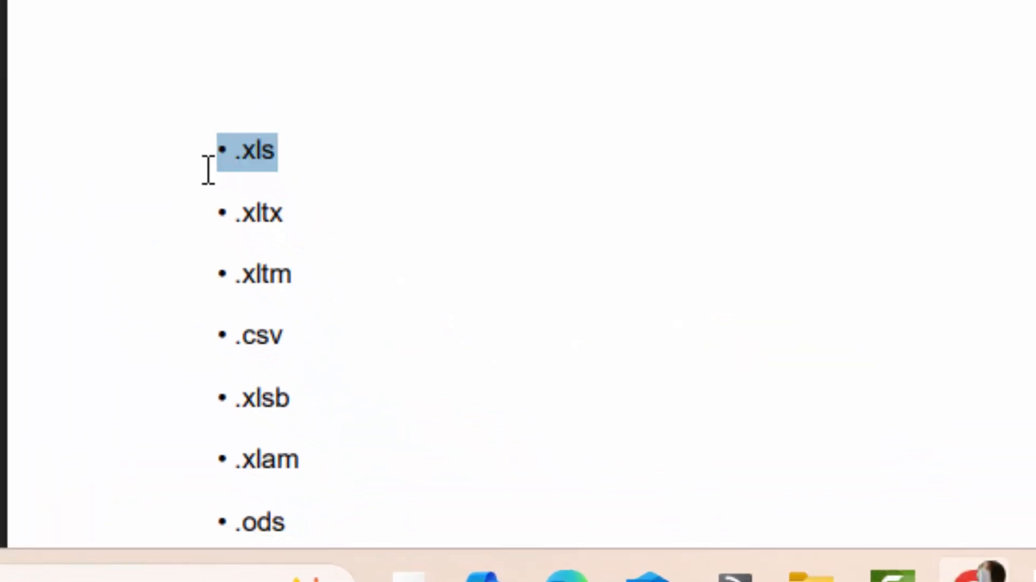
pyautogui.moveTo(294, 219); pyautogui.dragTo(252, 221)
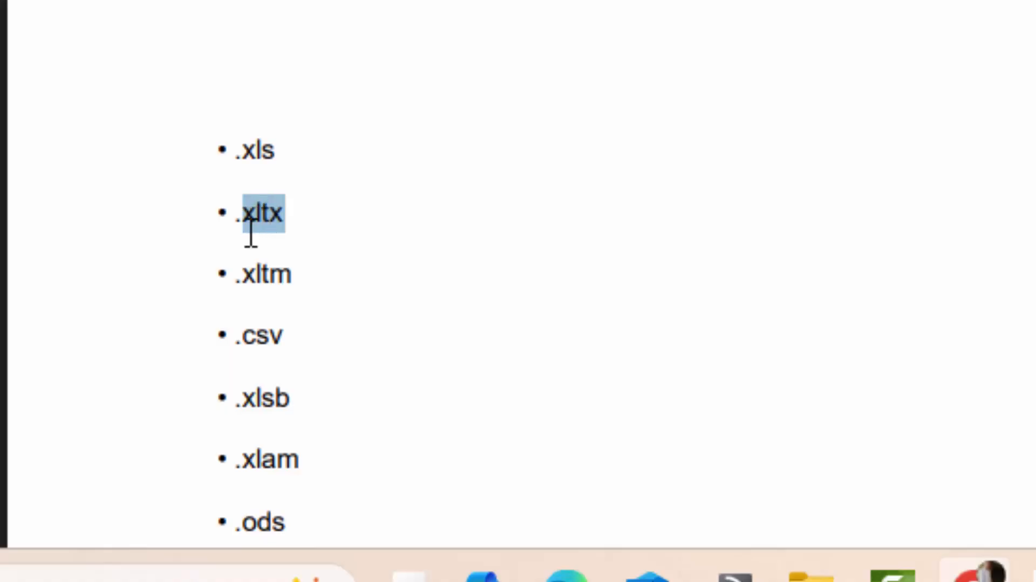
pyautogui.moveTo(296, 281); pyautogui.dragTo(236, 292)
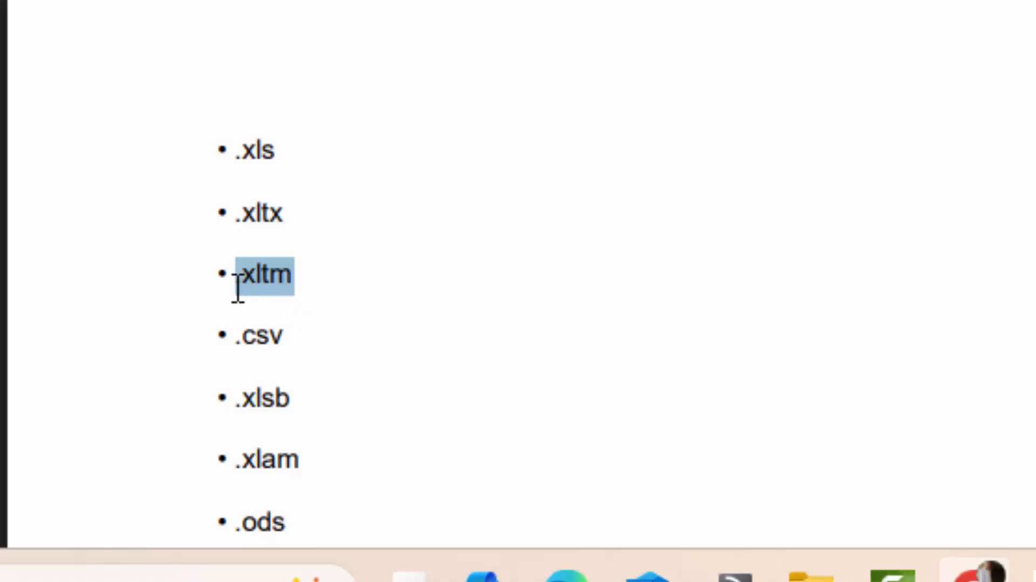
pyautogui.click(299, 343)
pyautogui.moveTo(278, 343); pyautogui.dragTo(245, 345)
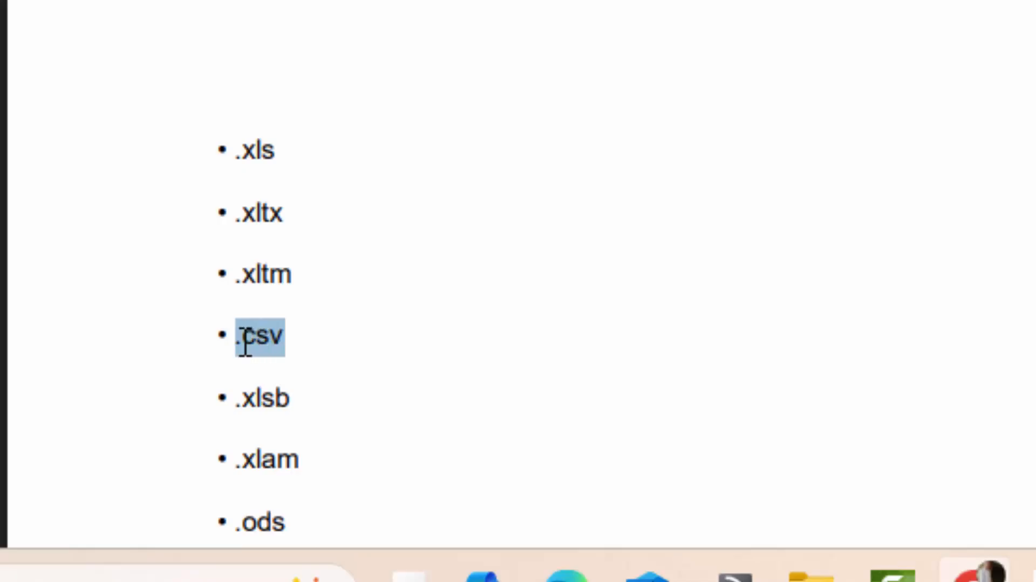
pyautogui.click(297, 405)
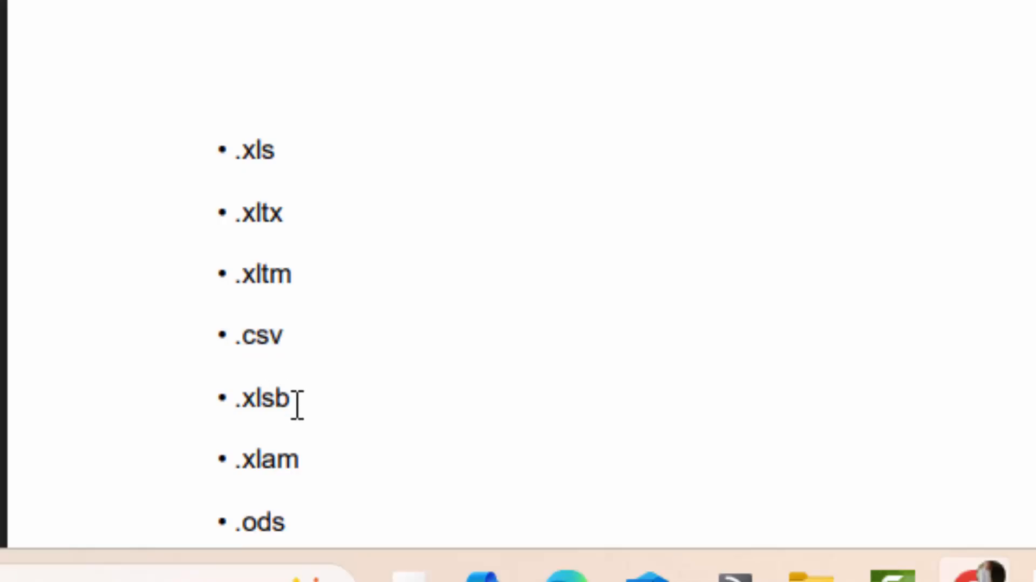
pyautogui.moveTo(297, 405); pyautogui.dragTo(251, 410)
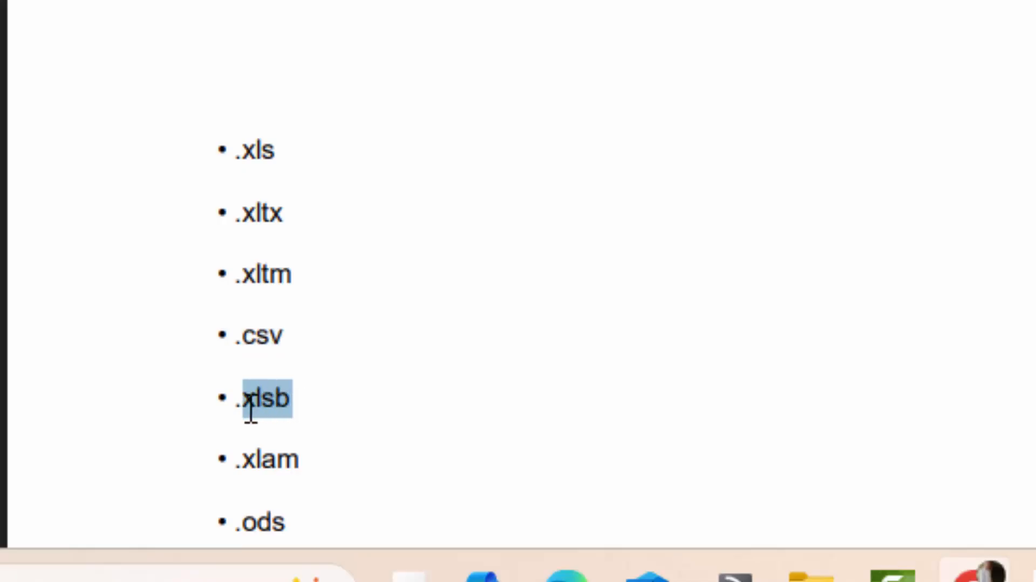
pyautogui.scroll(-3, 287, 446)
pyautogui.click(295, 340)
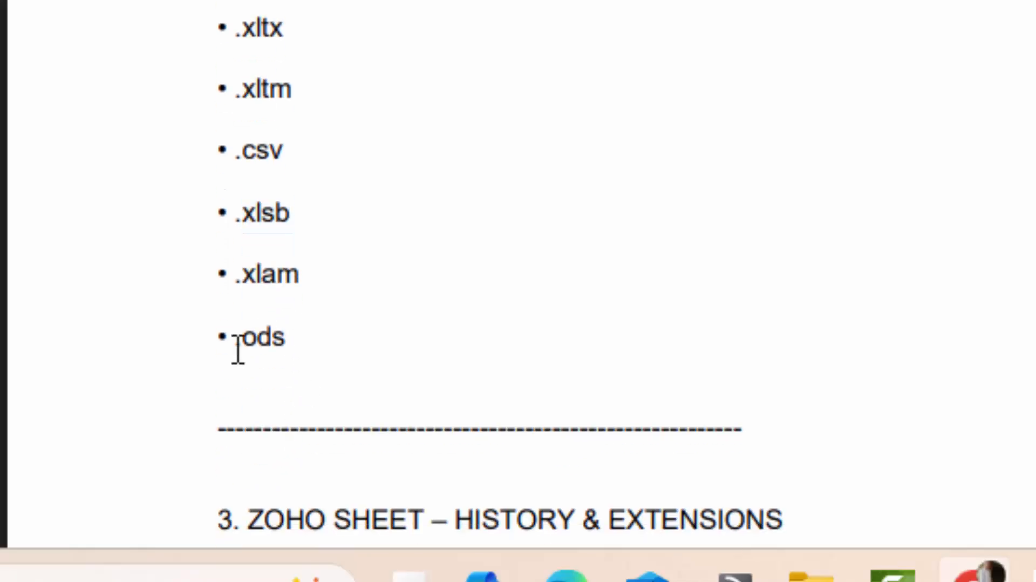
pyautogui.moveTo(238, 351); pyautogui.dragTo(231, 352)
# Read the Zoho Sheet history section of the PDF, highlighting its entries from the 2006 launch to the present
pyautogui.scroll(-7, 266, 351)
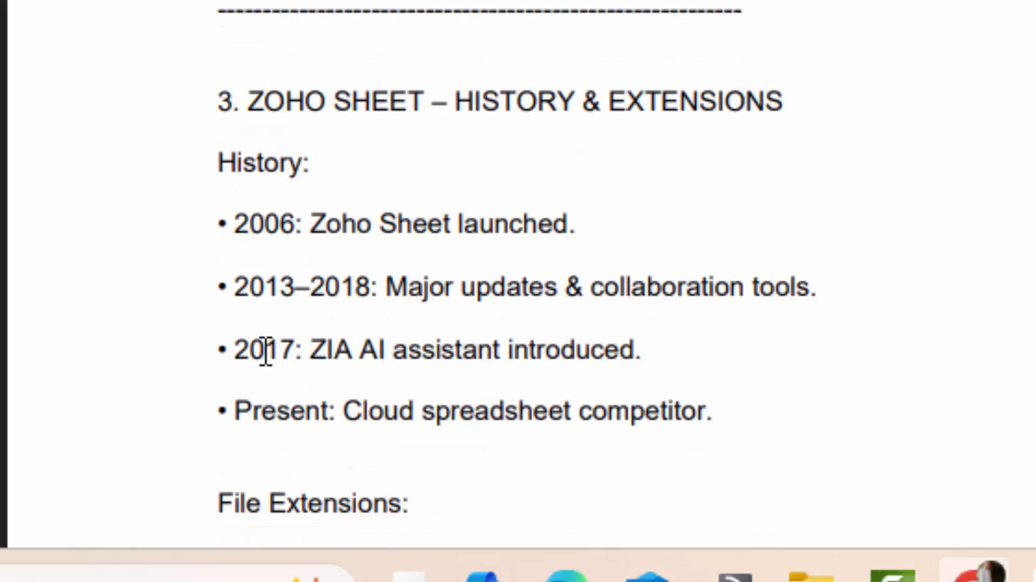
pyautogui.scroll(-2, 267, 352)
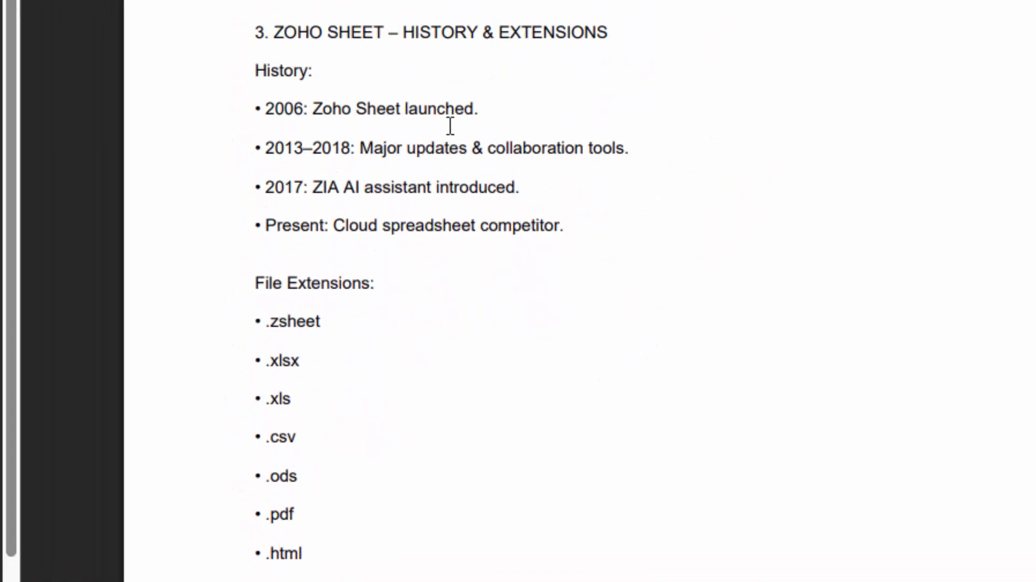
pyautogui.moveTo(482, 114); pyautogui.dragTo(258, 109)
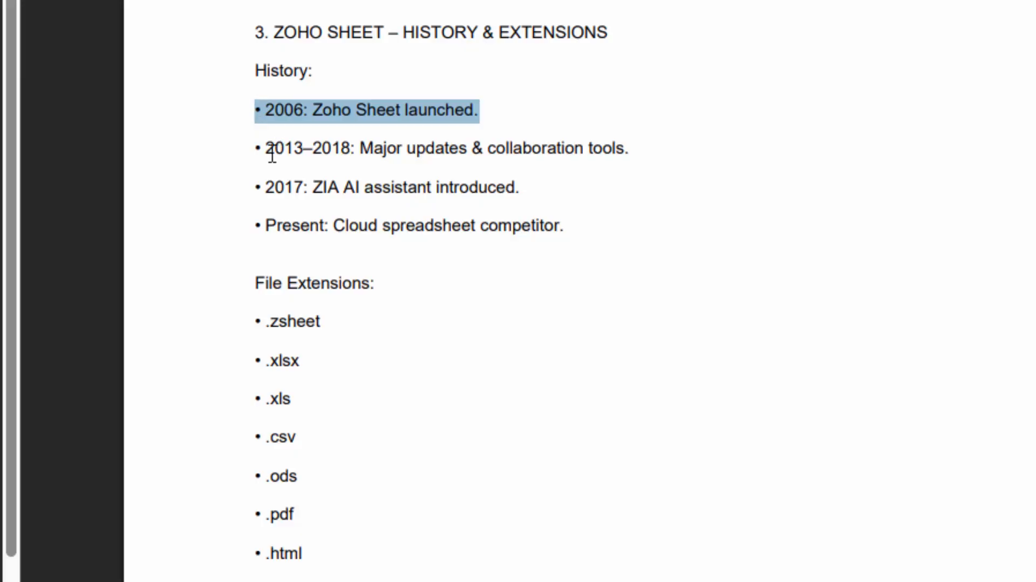
pyautogui.moveTo(272, 156); pyautogui.dragTo(338, 154)
pyautogui.moveTo(628, 156); pyautogui.dragTo(526, 188)
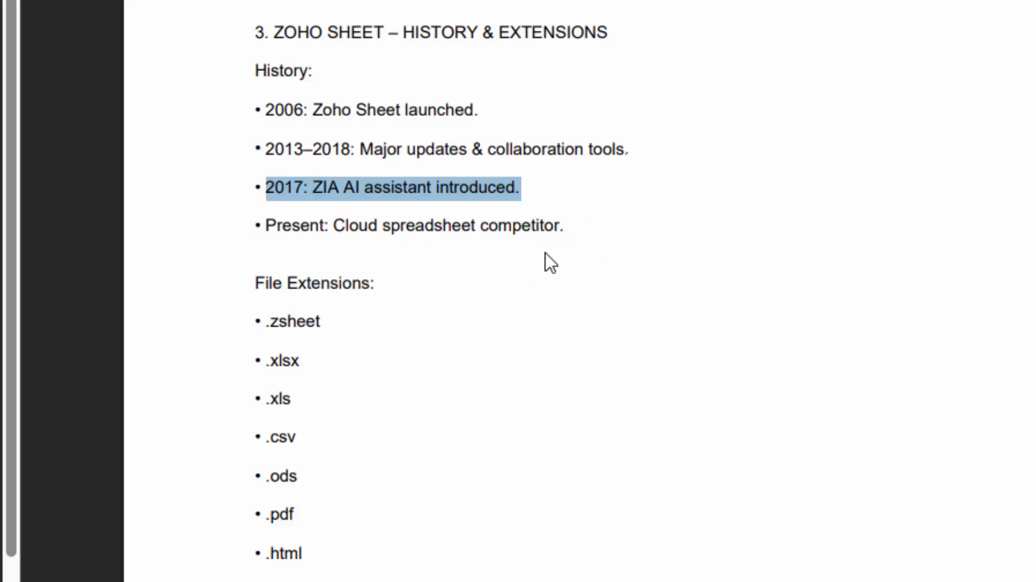
pyautogui.moveTo(562, 224); pyautogui.dragTo(266, 224)
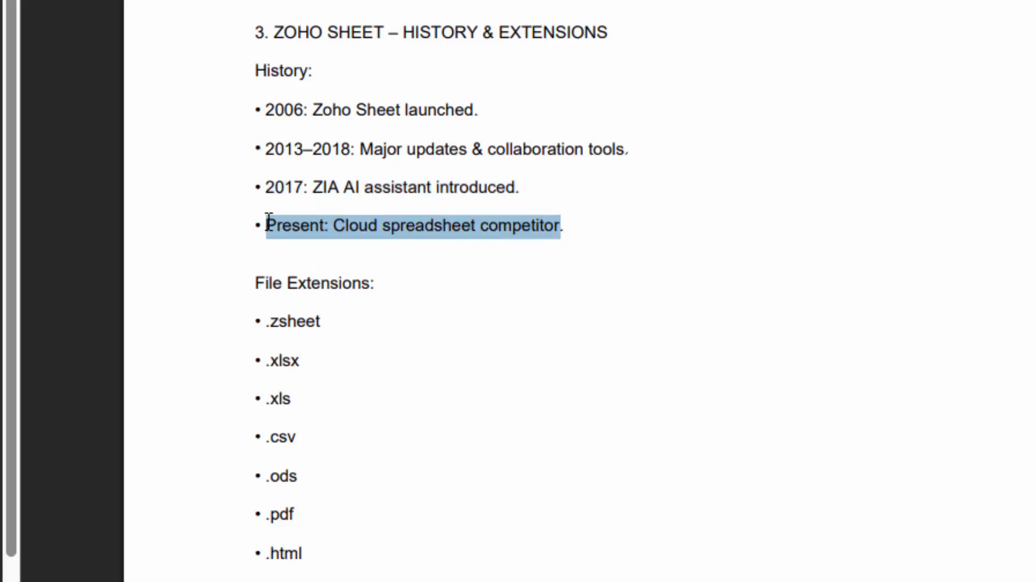
# Read the Zoho Sheet file extensions in the PDF, highlighting .zsheet, .xlsx and .xls
pyautogui.scroll(-2, 319, 359)
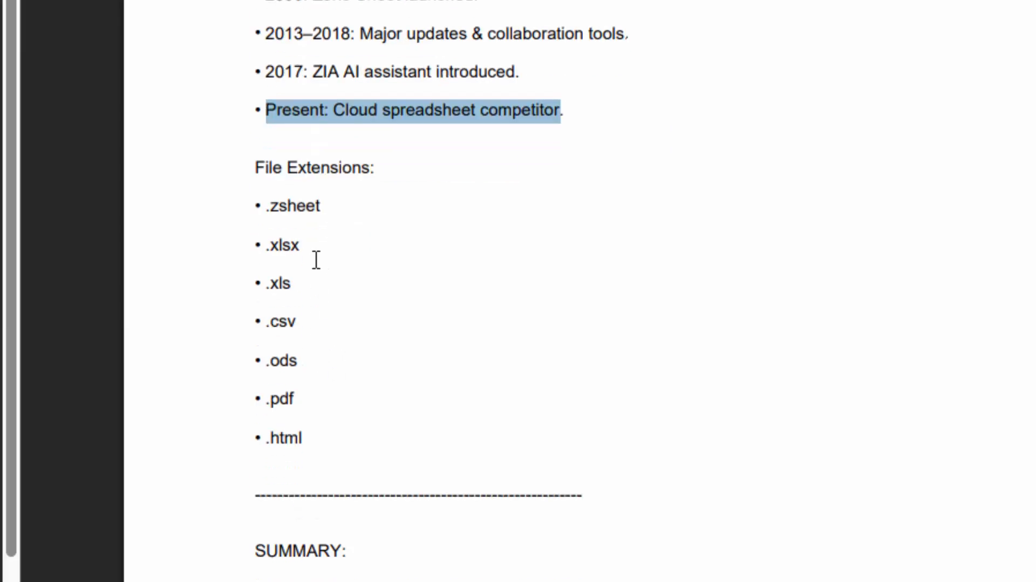
pyautogui.moveTo(327, 212); pyautogui.dragTo(259, 211)
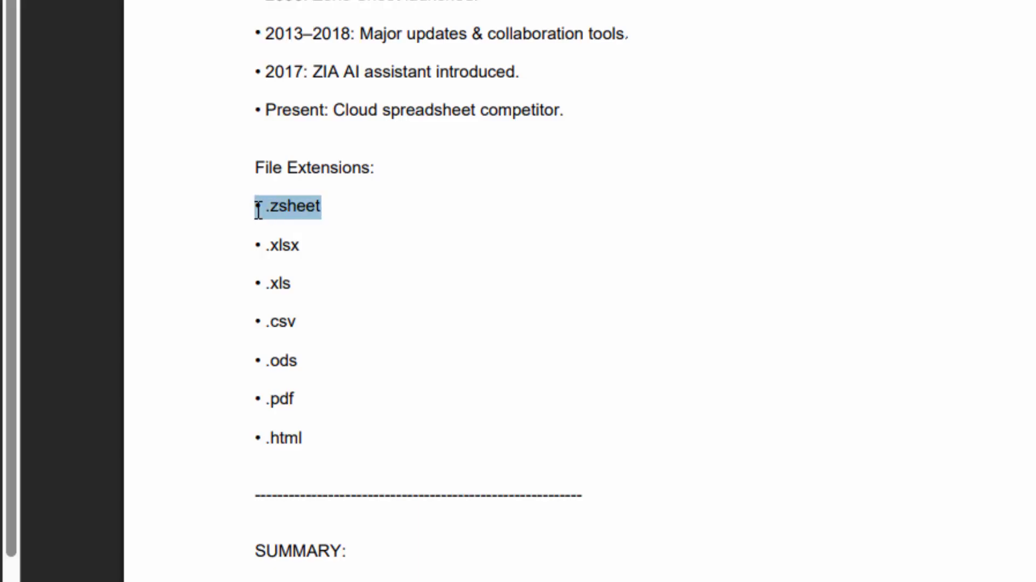
pyautogui.click(308, 246)
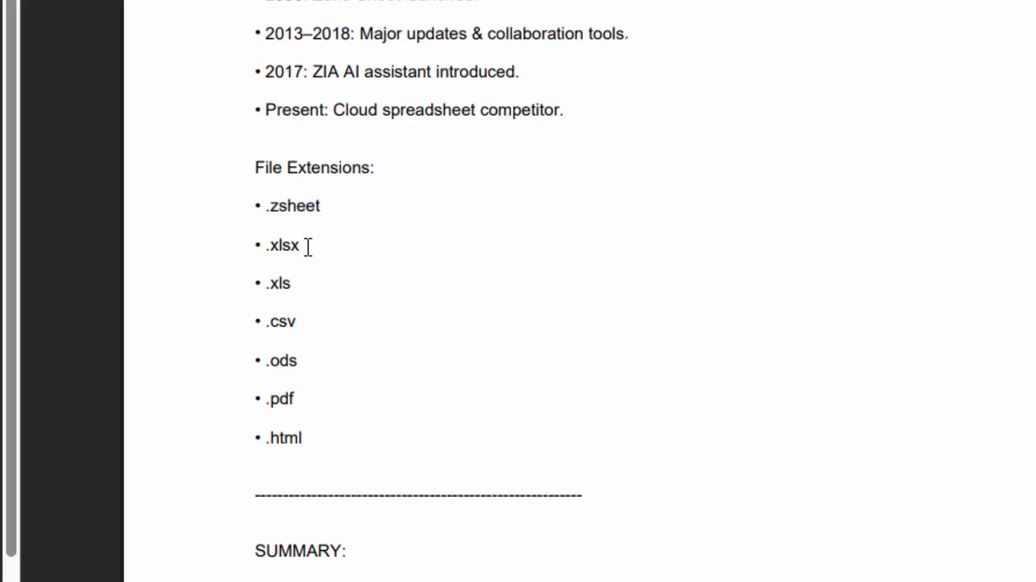
pyautogui.moveTo(308, 247); pyautogui.dragTo(250, 255)
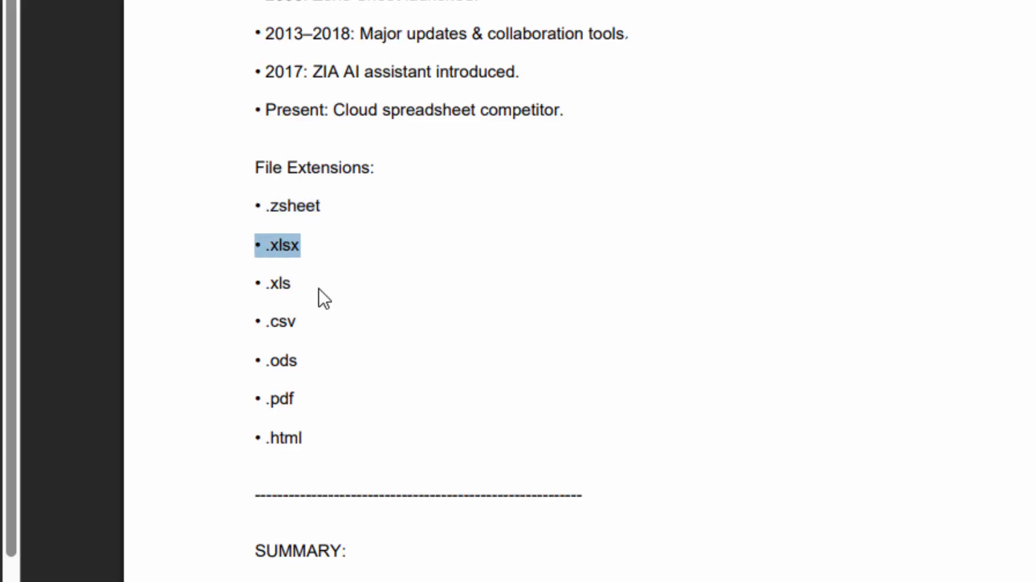
pyautogui.click(265, 295)
pyautogui.moveTo(266, 296); pyautogui.dragTo(233, 310)
# Review the summary comparing Google Sheets, Microsoft Excel and Zoho Sheet, and return to the earlier part of the PDF
pyautogui.scroll(-5, 287, 453)
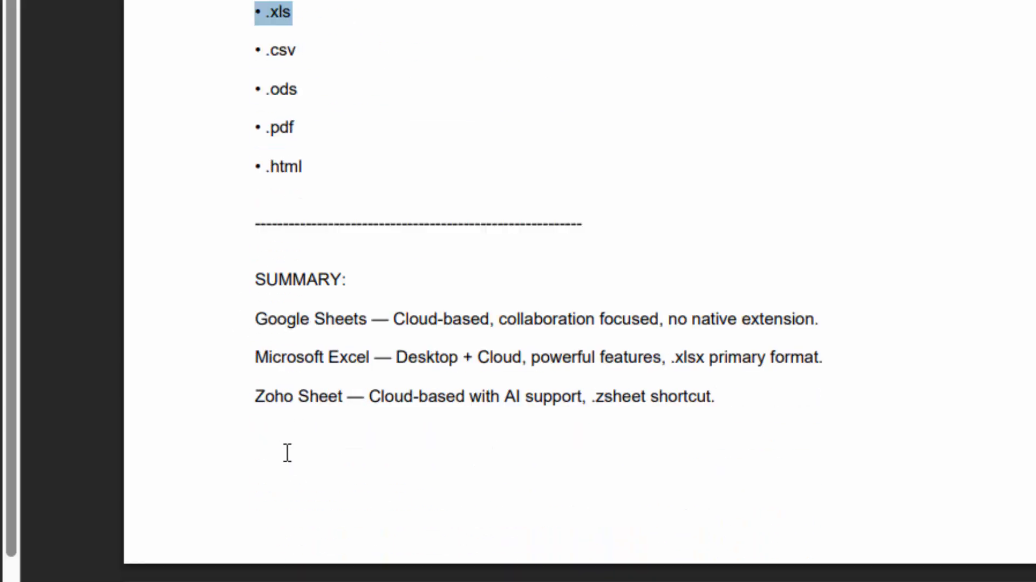
pyautogui.scroll(-2, 300, 414)
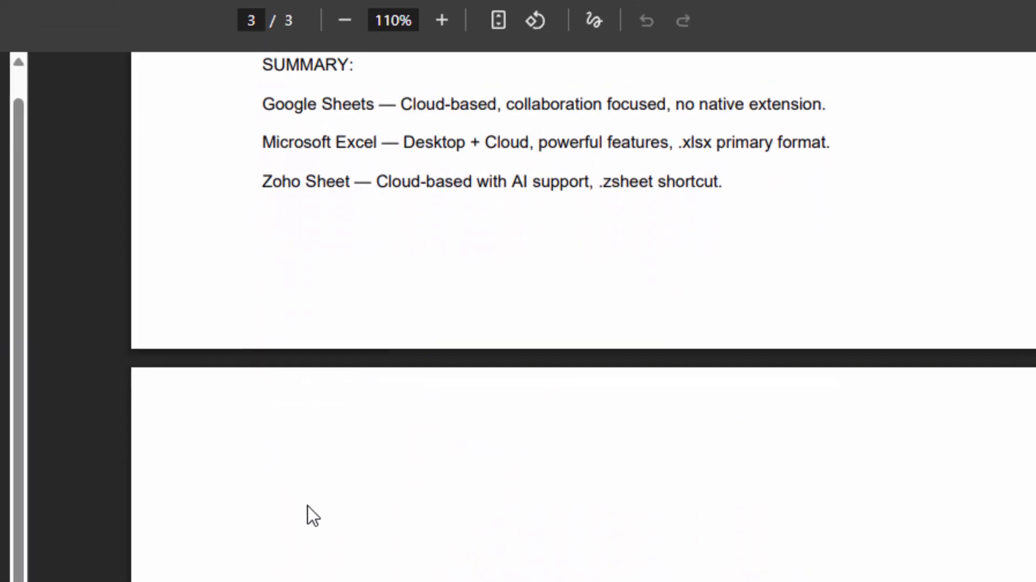
pyautogui.scroll(1, 300, 414)
pyautogui.scroll(1, 314, 522)
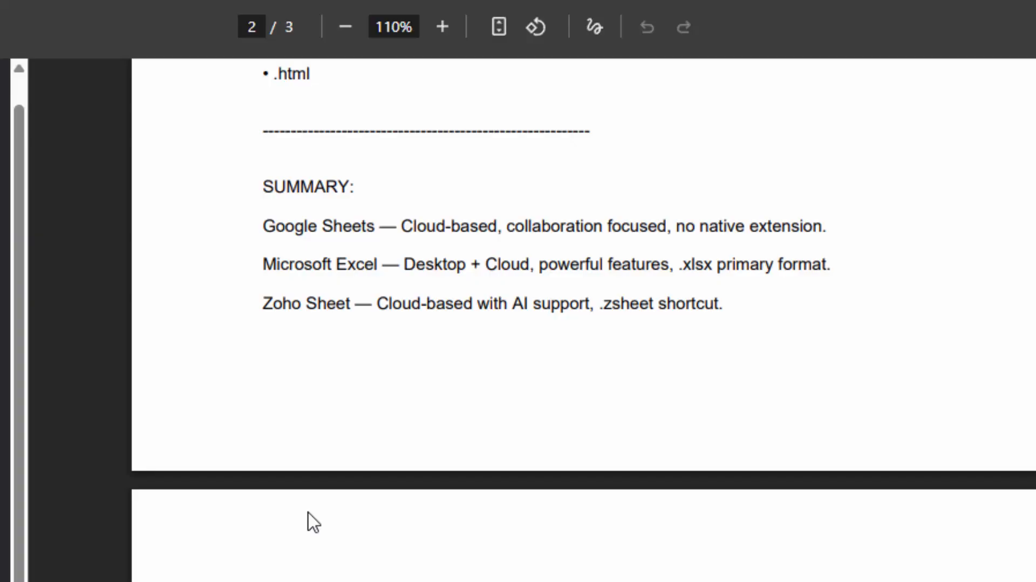
pyautogui.scroll(10, 308, 512)
pyautogui.scroll(10, 309, 513)
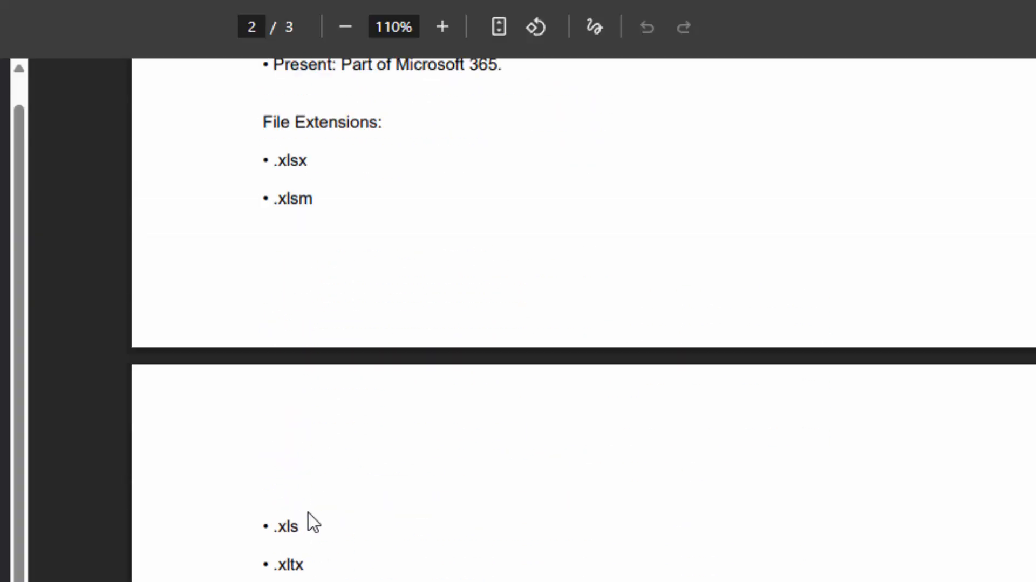
pyautogui.scroll(5, 309, 513)
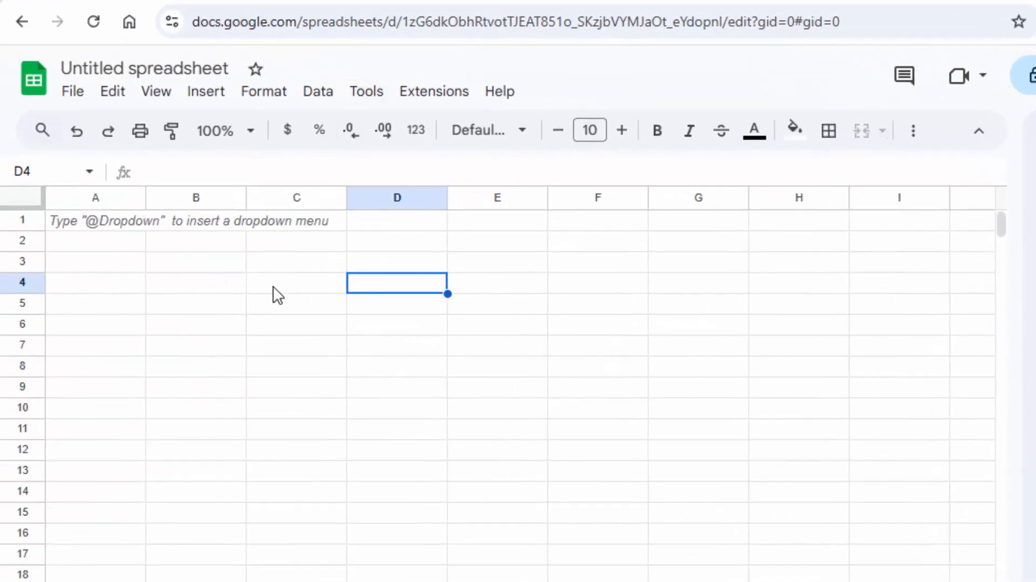
# In the untitled Google Sheets spreadsheet, select cell C4 and set the sheet zoom to 150%
pyautogui.press('Left')
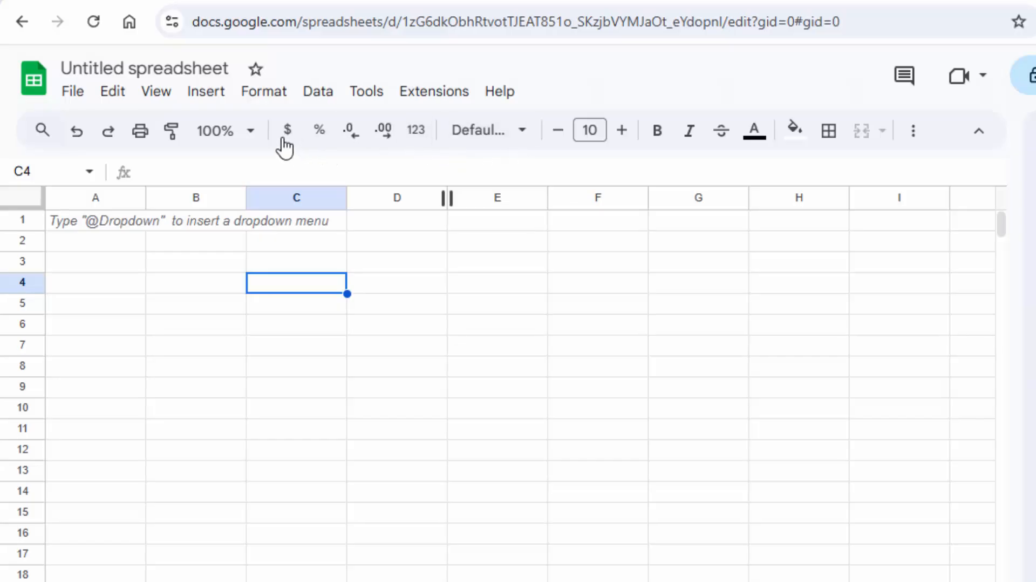
pyautogui.click(252, 135)
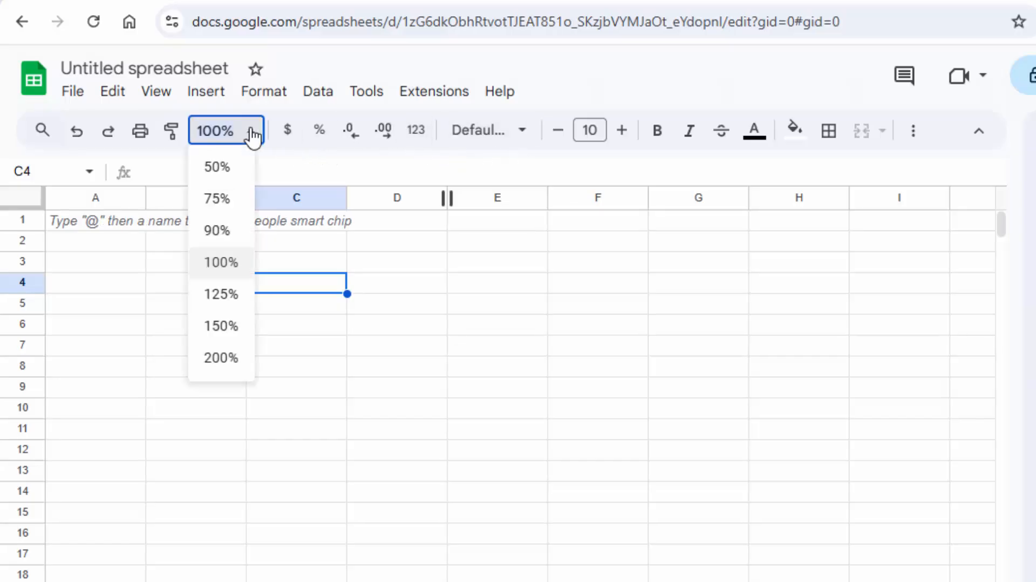
pyautogui.click(217, 325)
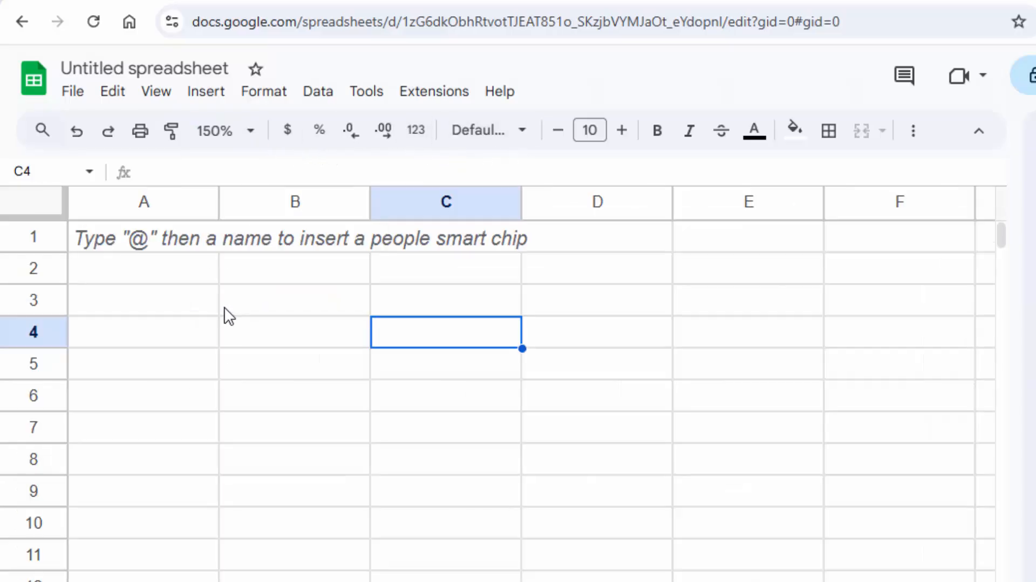
# Insert a new custom dropdown in cell C2 using the @ smart-chip suggestions
pyautogui.click(413, 280)
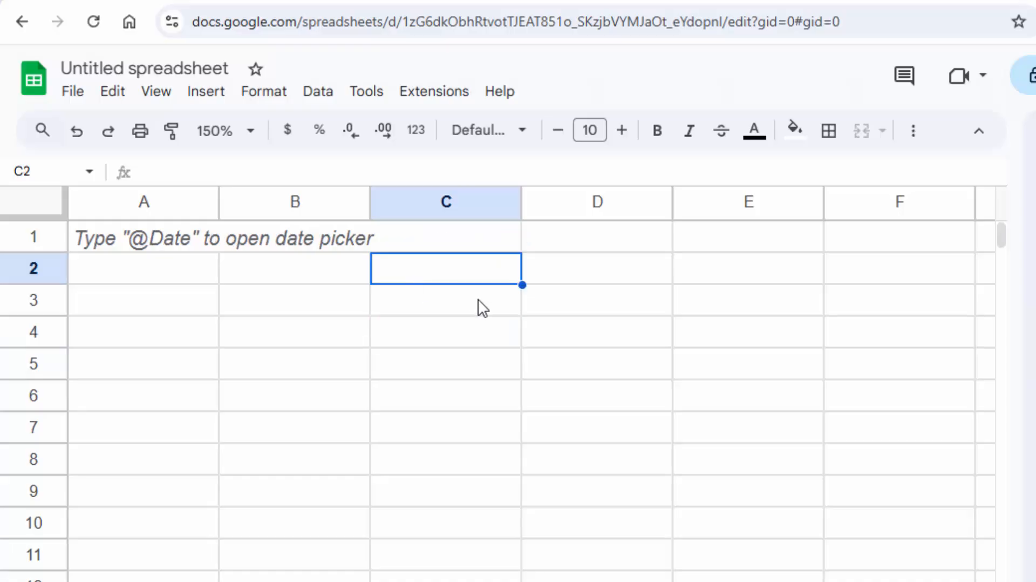
pyautogui.write('@')
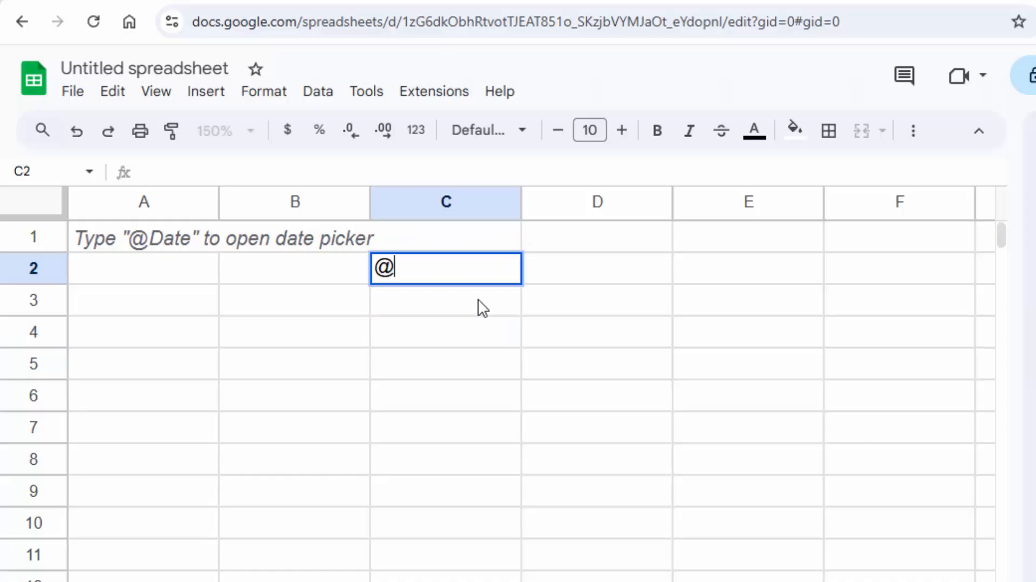
pyautogui.write('dropd')
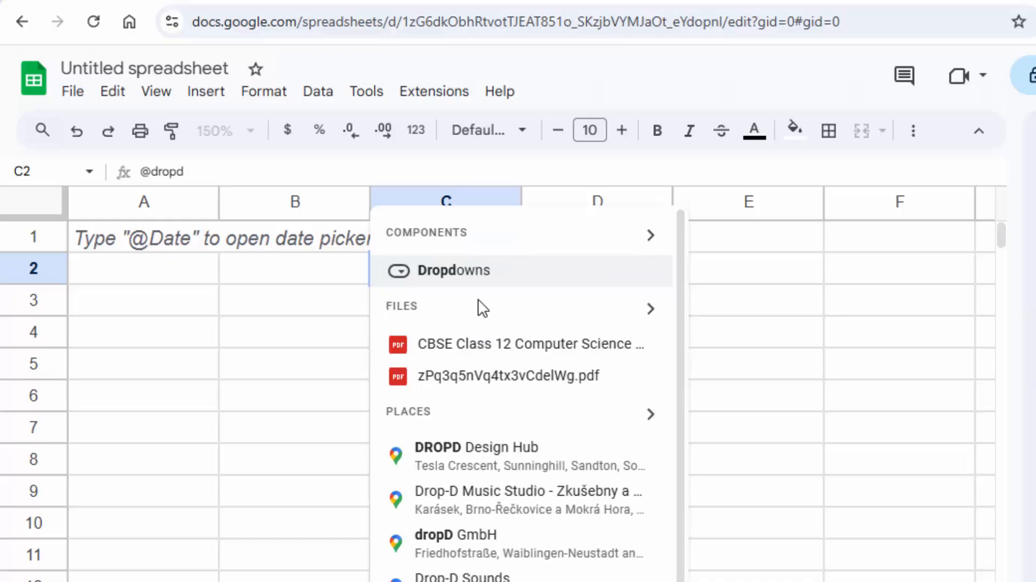
pyautogui.press('Return')
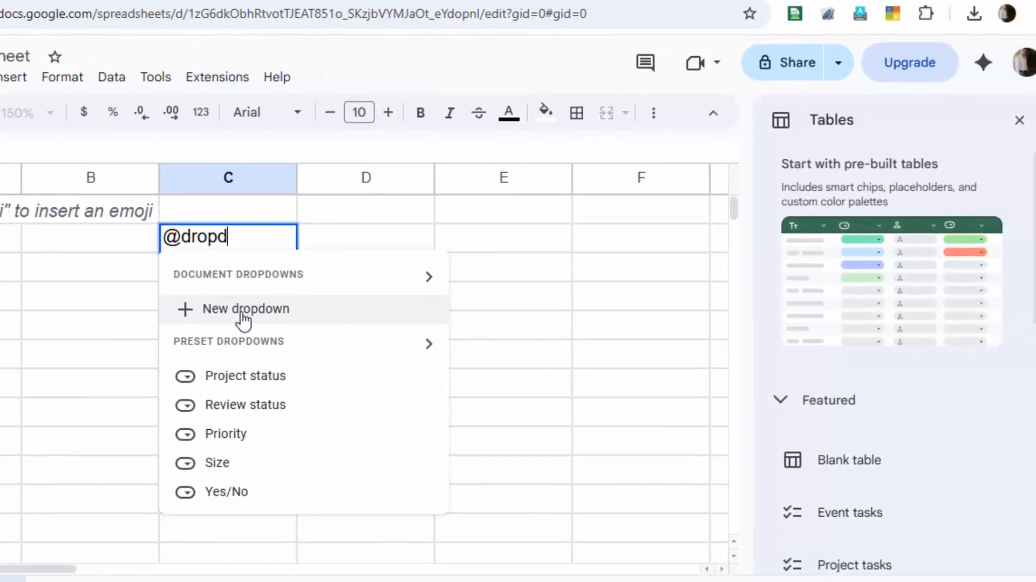
pyautogui.click(244, 317)
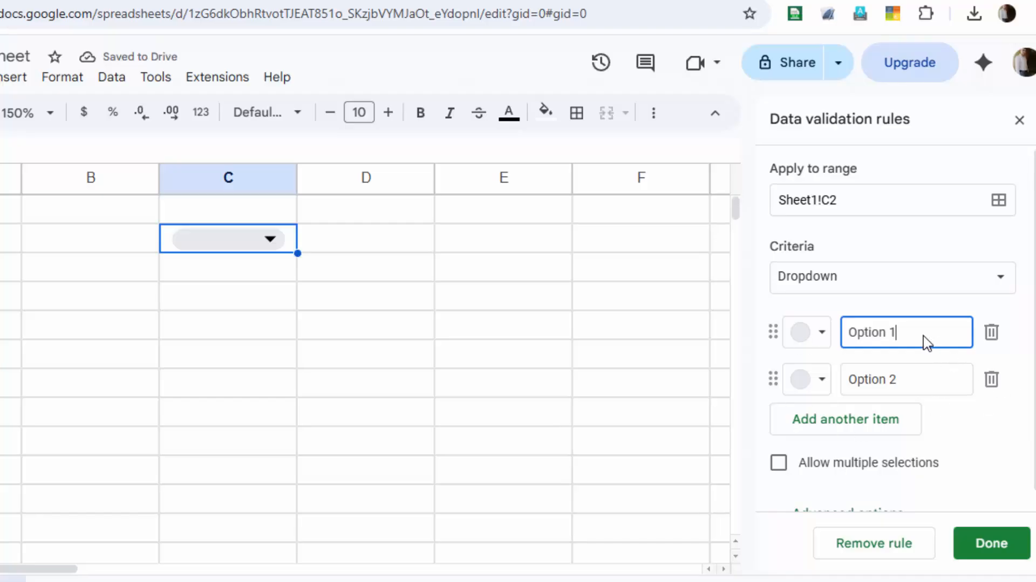
# Replace Option 1 of the C2 dropdown with a person's first name and colour it light blue
pyautogui.tripleClick(842, 331)
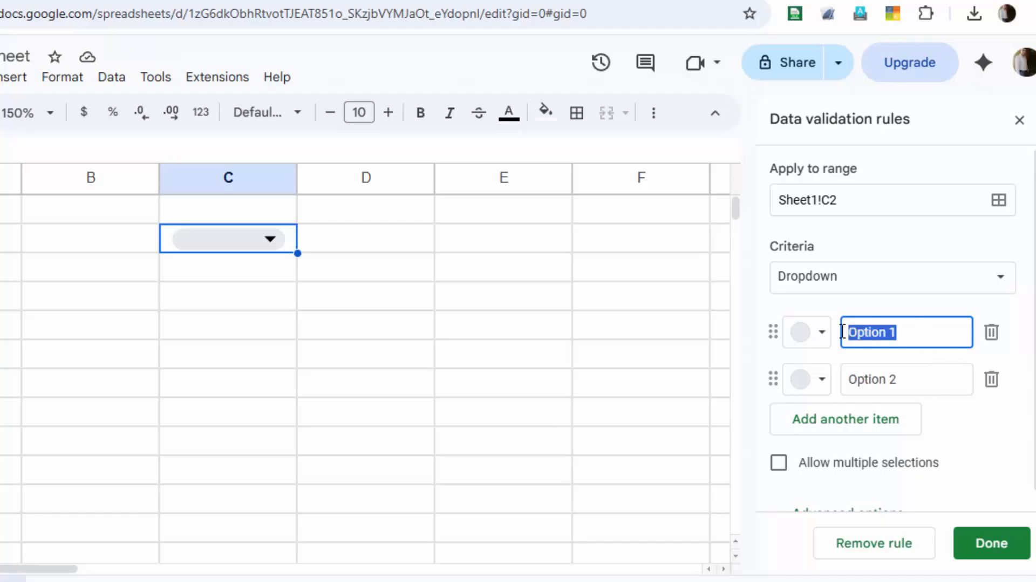
pyautogui.press('BackSpace')
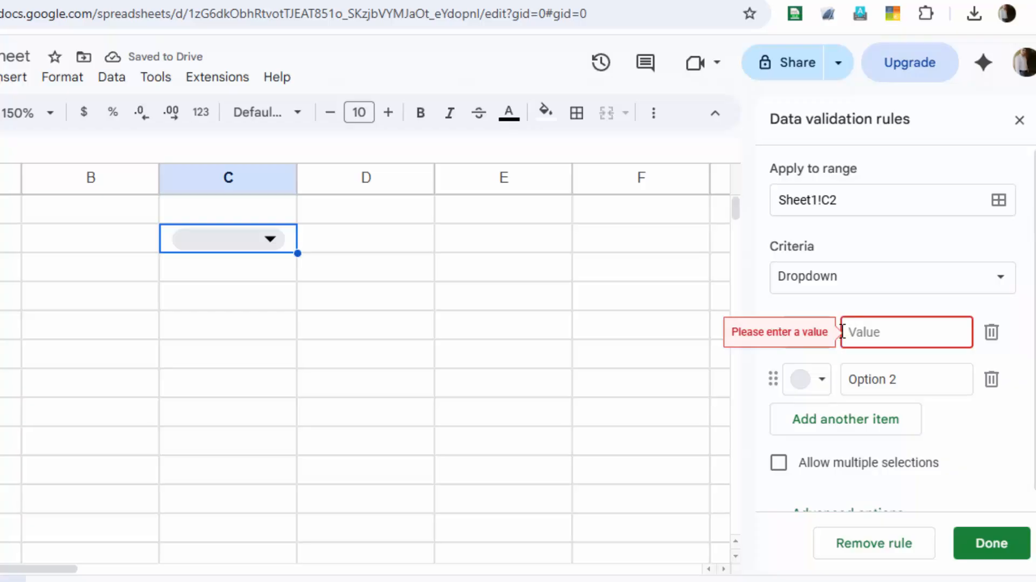
pyautogui.write('Sura')
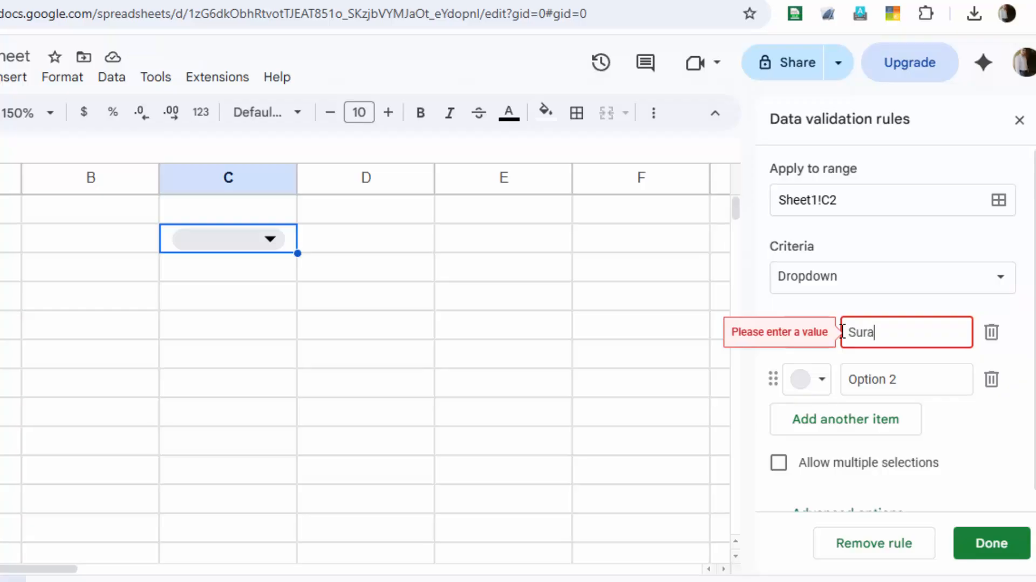
pyautogui.write('j')
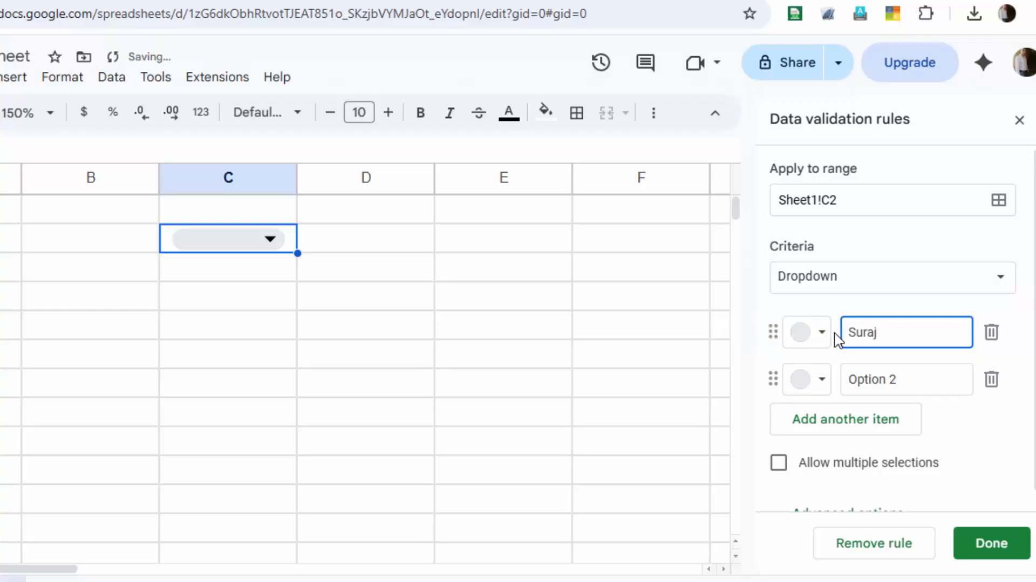
pyautogui.click(822, 332)
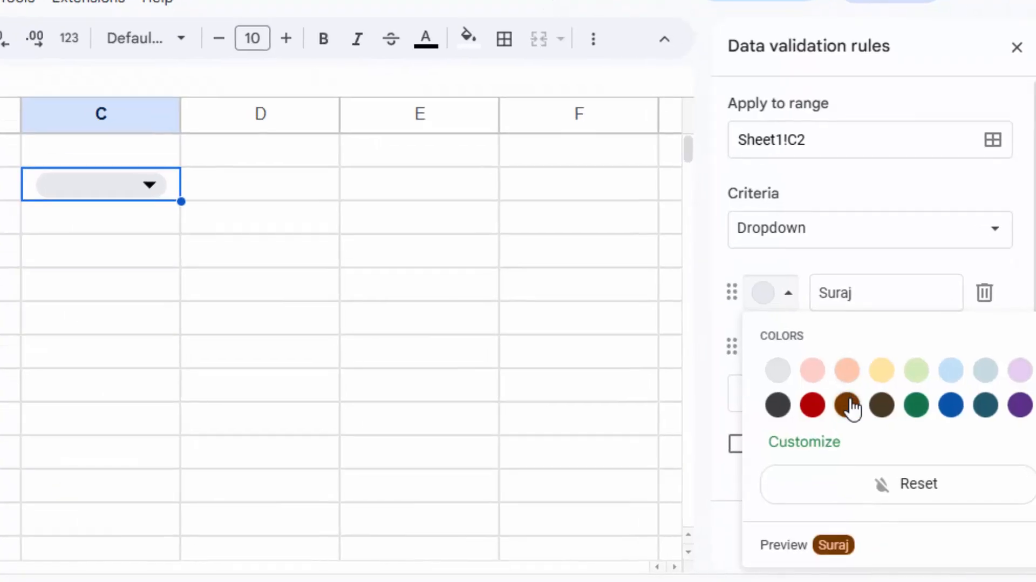
pyautogui.click(952, 372)
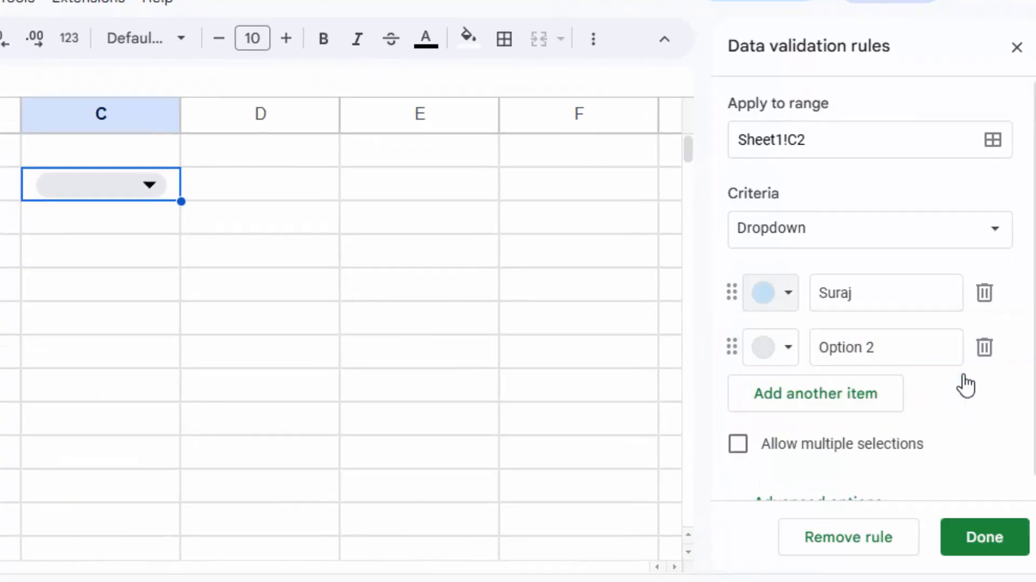
# Replace Option 2 of the C2 dropdown with another person's first name and colour it light green
pyautogui.moveTo(927, 346); pyautogui.dragTo(764, 367)
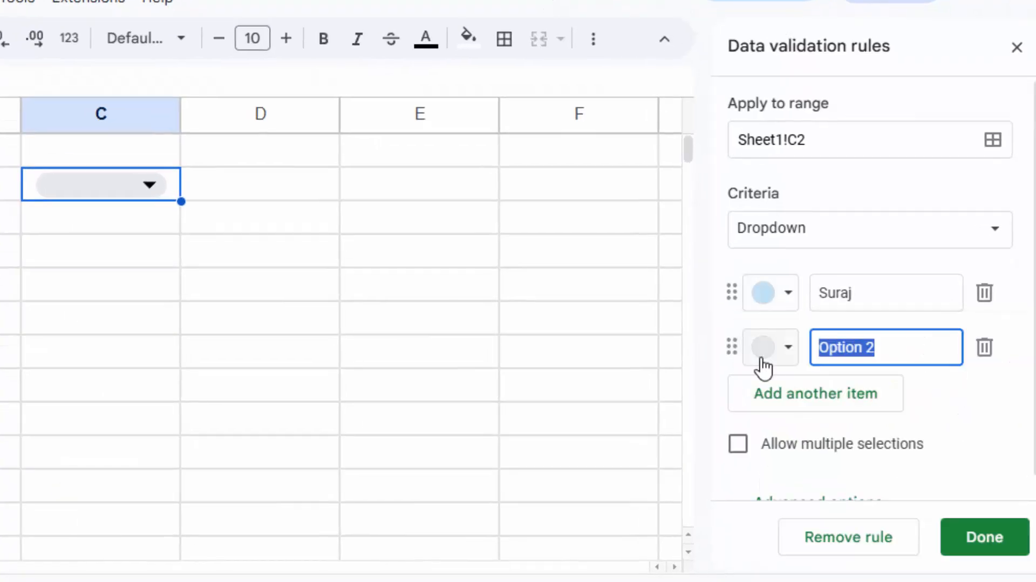
pyautogui.press('BackSpace')
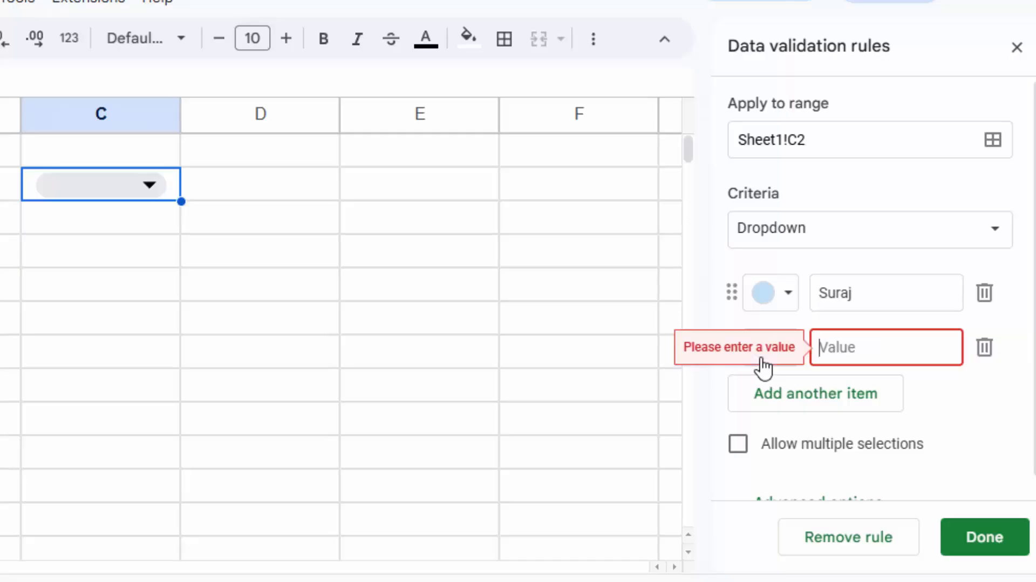
pyautogui.write('Monu')
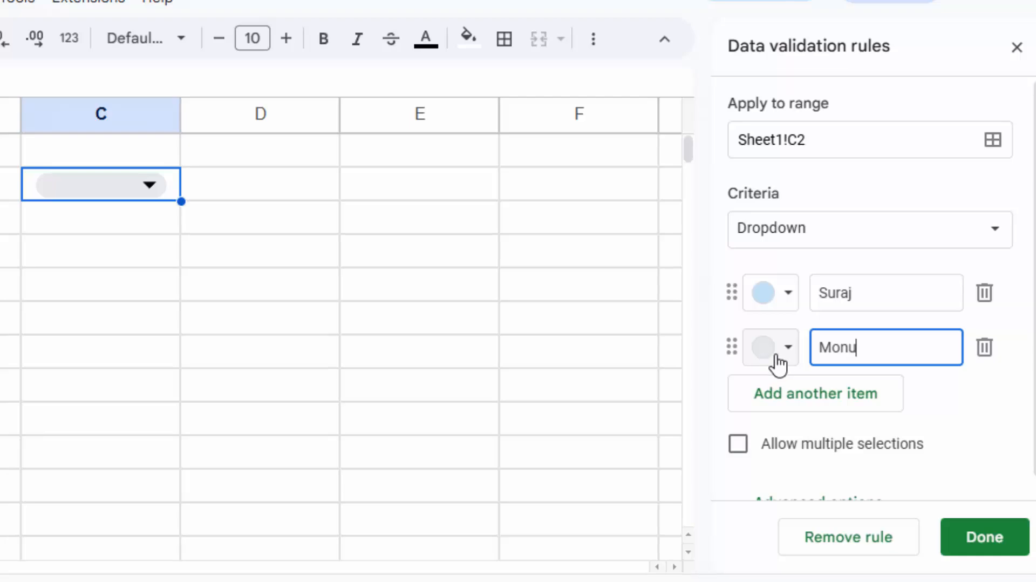
pyautogui.click(782, 361)
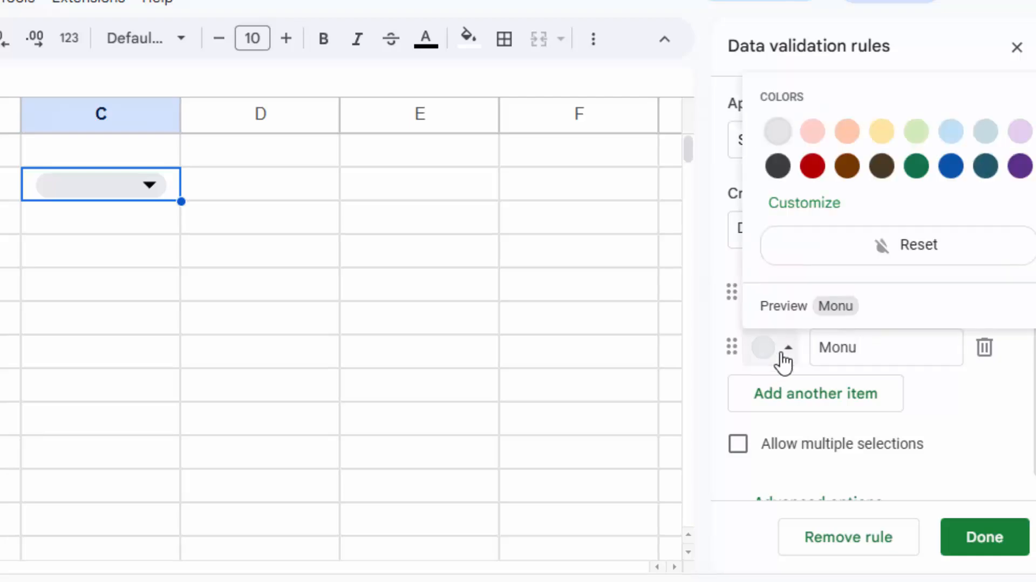
pyautogui.click(917, 133)
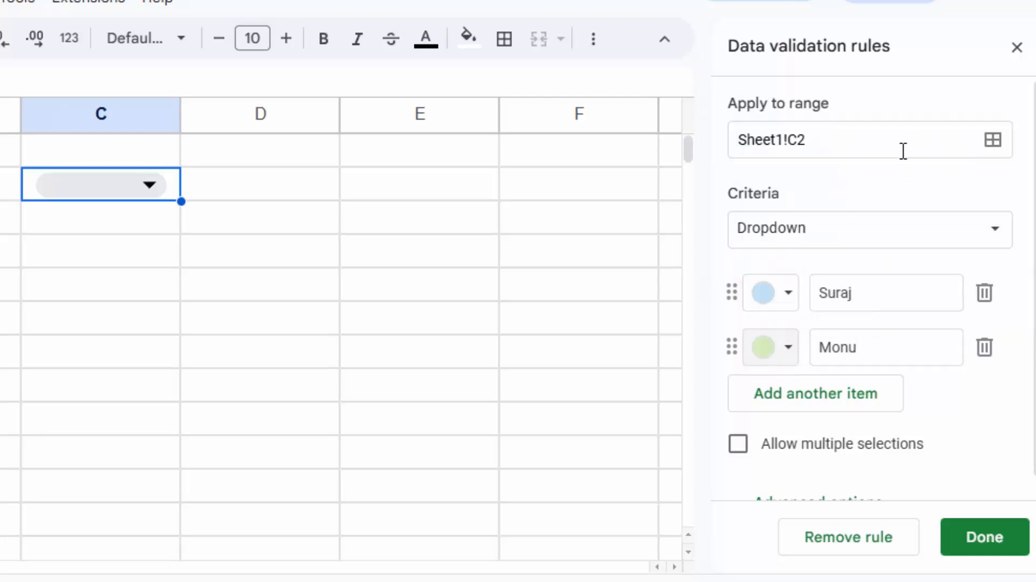
# Add a third dropdown item coloured light purple with another first name, and finish the data validation rule
pyautogui.click(845, 411)
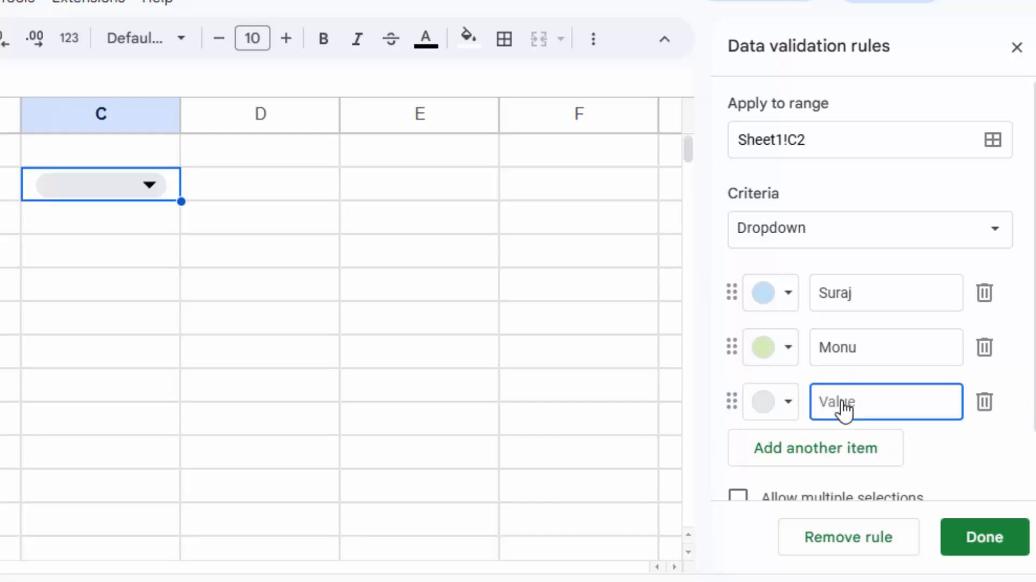
pyautogui.click(791, 405)
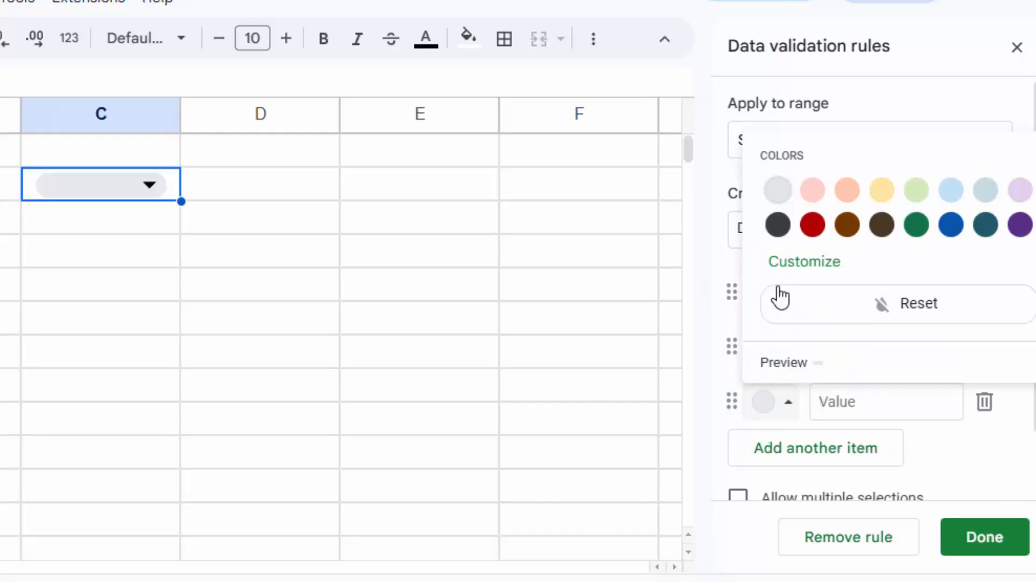
pyautogui.click(1021, 197)
pyautogui.click(874, 400)
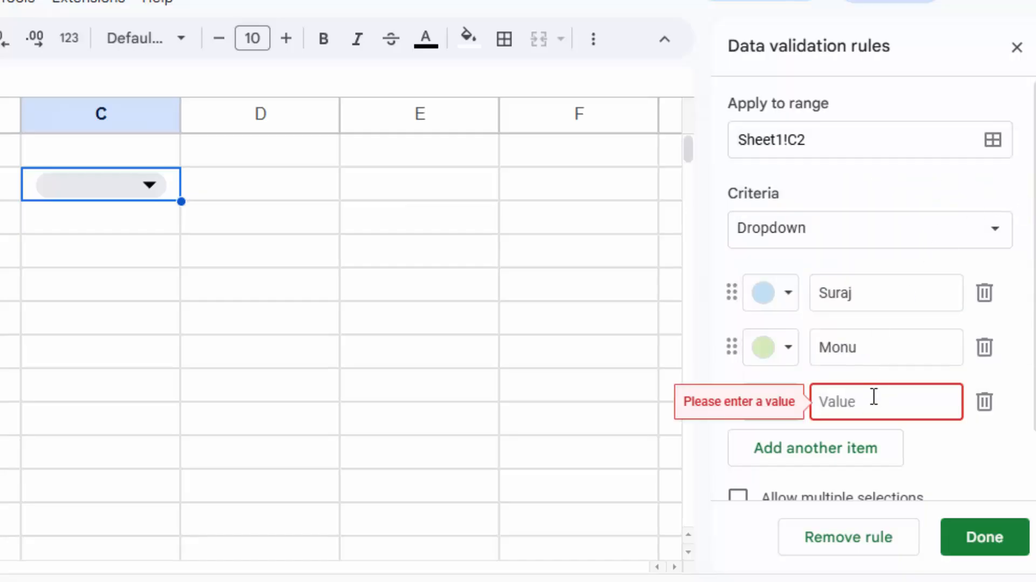
pyautogui.write('Esha')
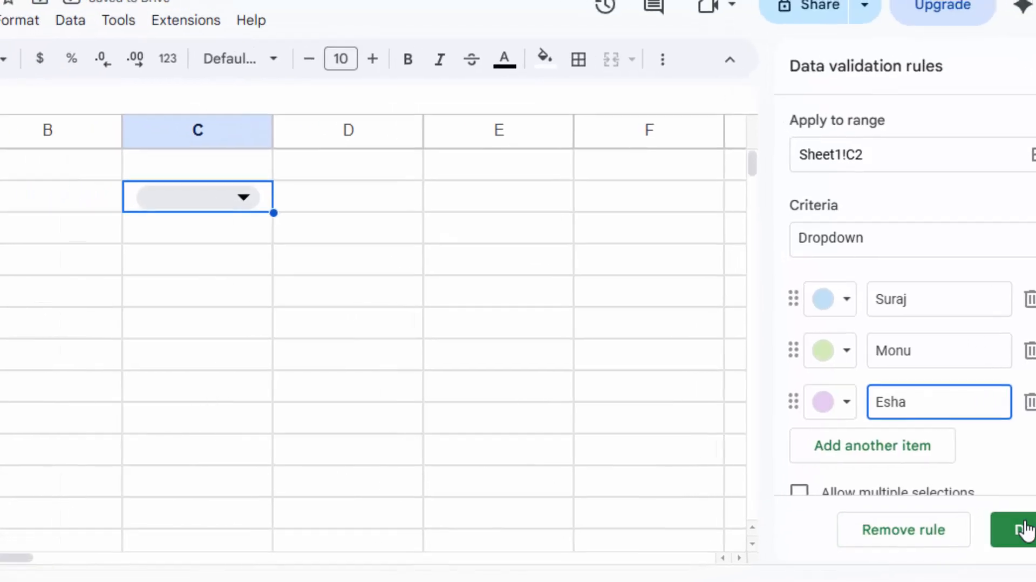
pyautogui.click(986, 537)
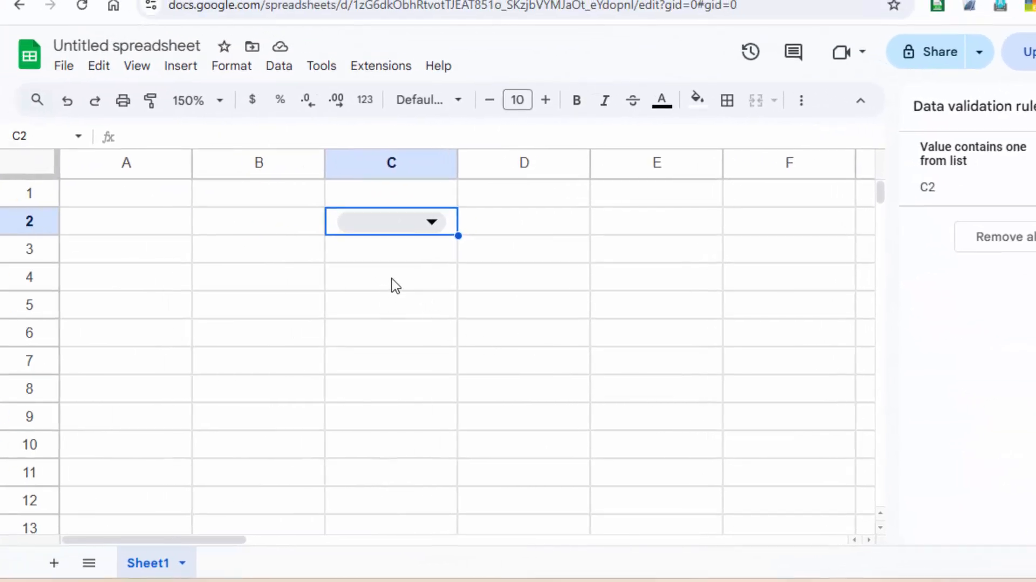
# Check the options in C2's dropdown list without choosing one, and select cell B2
pyautogui.click(391, 283)
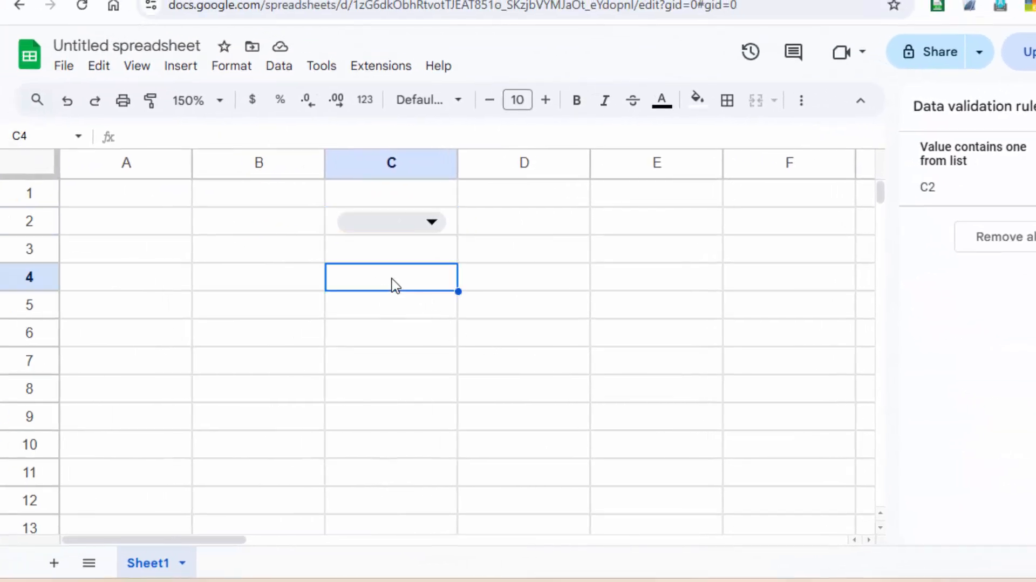
pyautogui.click(432, 221)
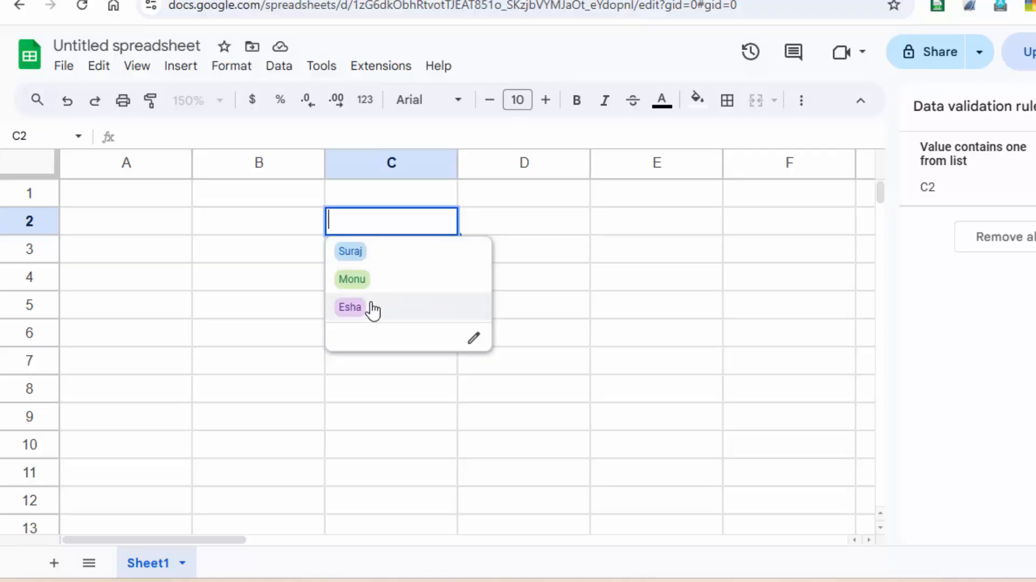
pyautogui.click(226, 232)
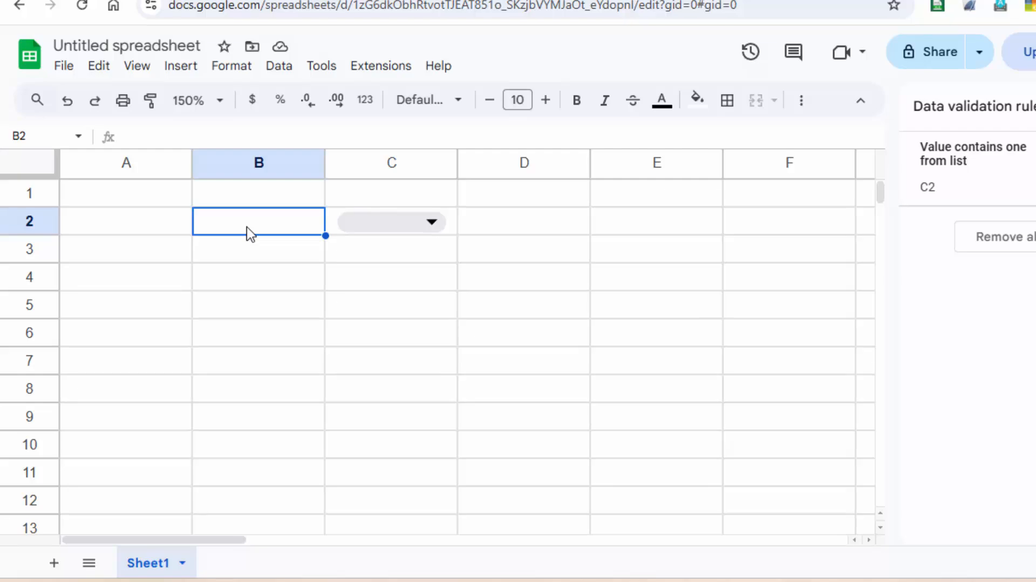
pyautogui.write('@da')
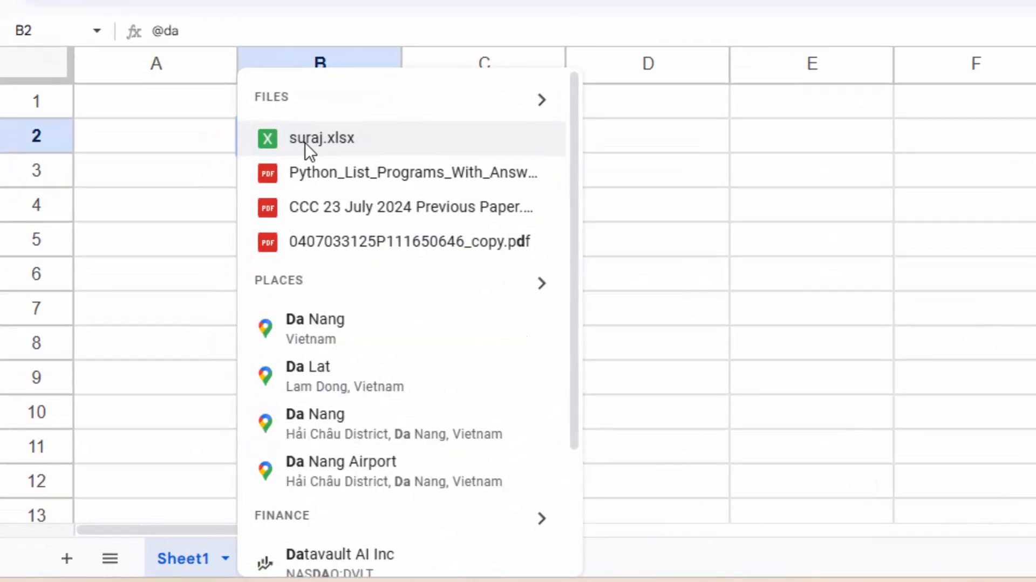
pyautogui.write('t')
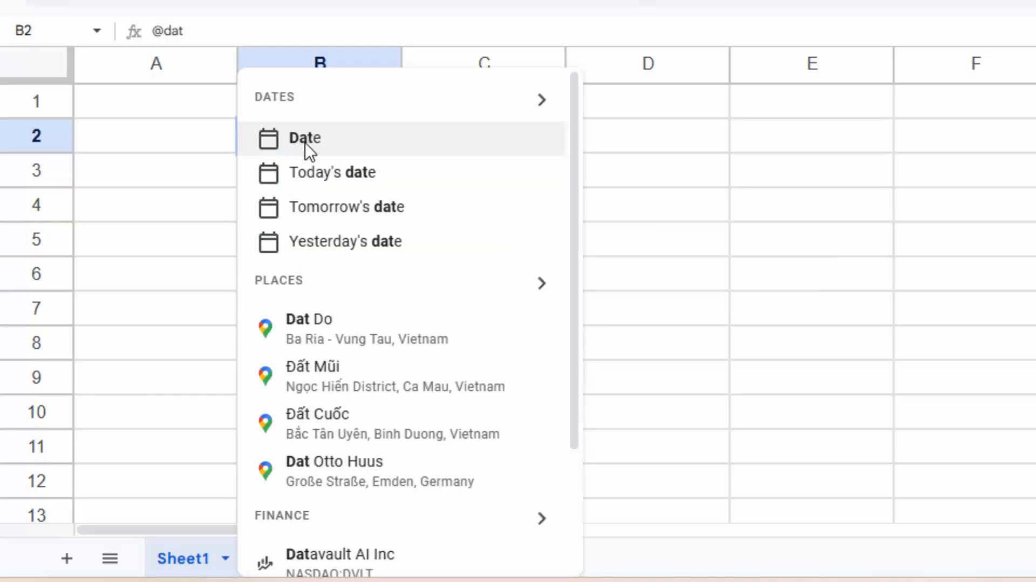
pyautogui.click(305, 139)
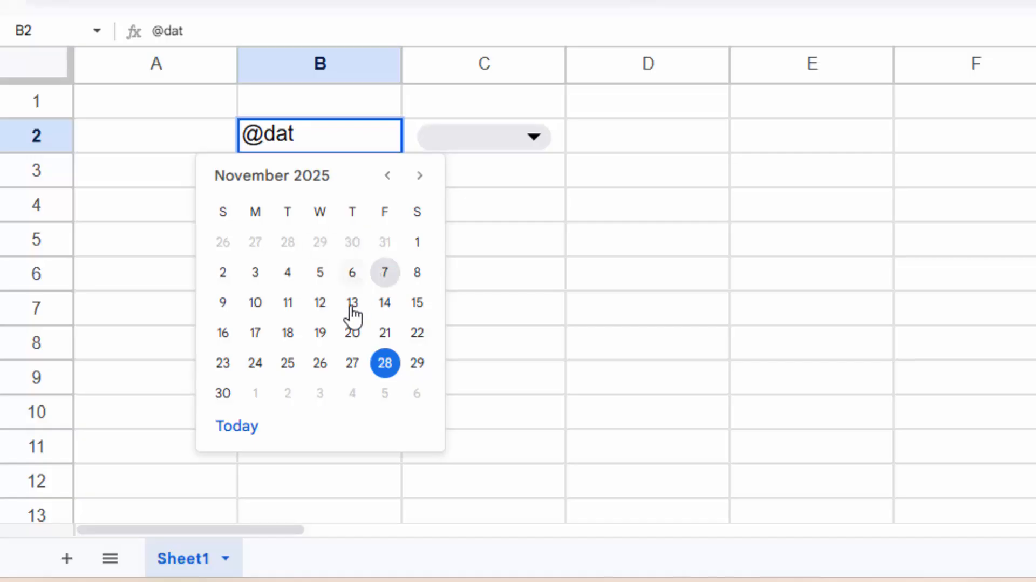
pyautogui.click(380, 304)
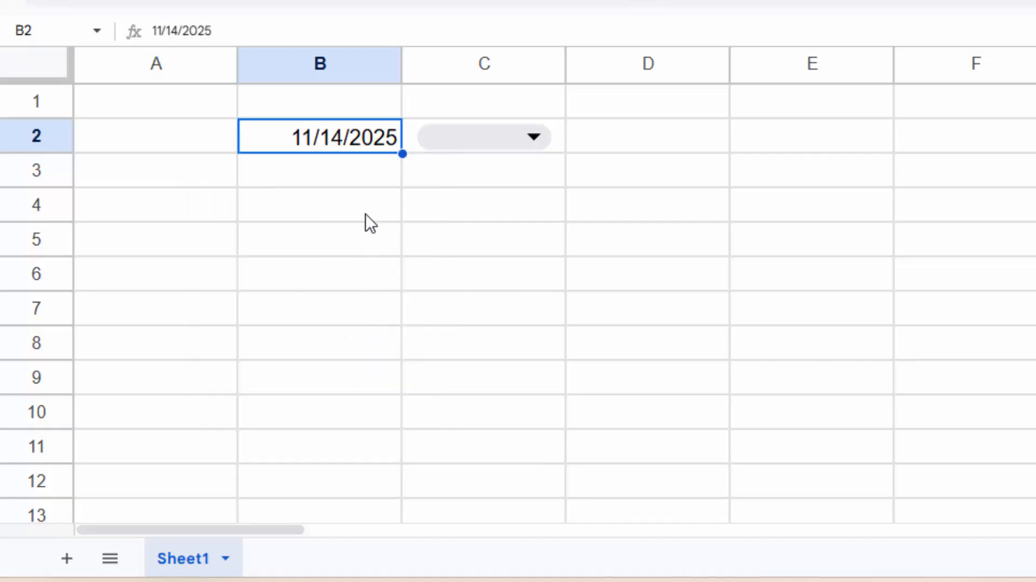
pyautogui.click(357, 179)
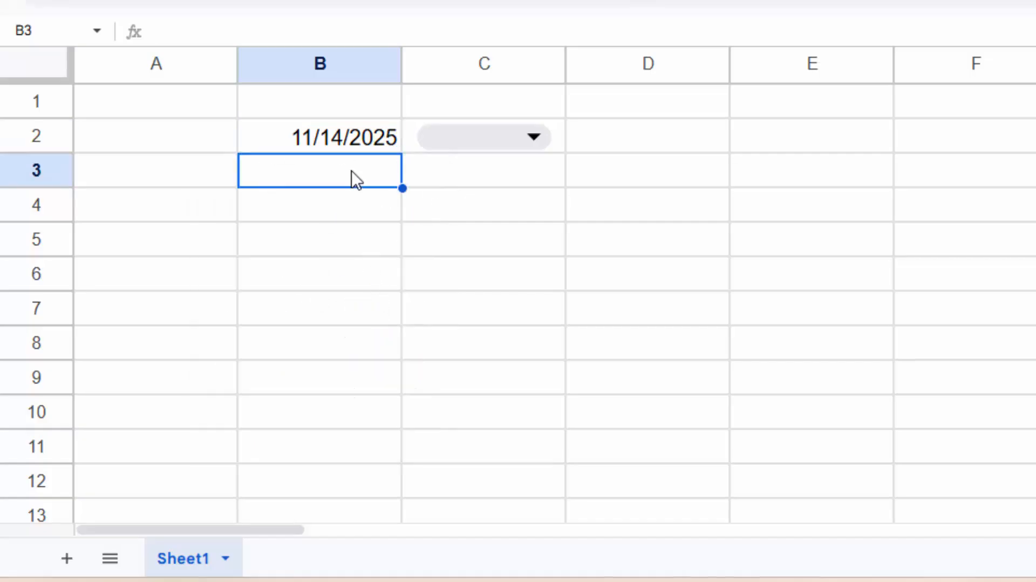
# Switch to Zoho Sheet and open a blank spreadsheet
pyautogui.click(437, 202)
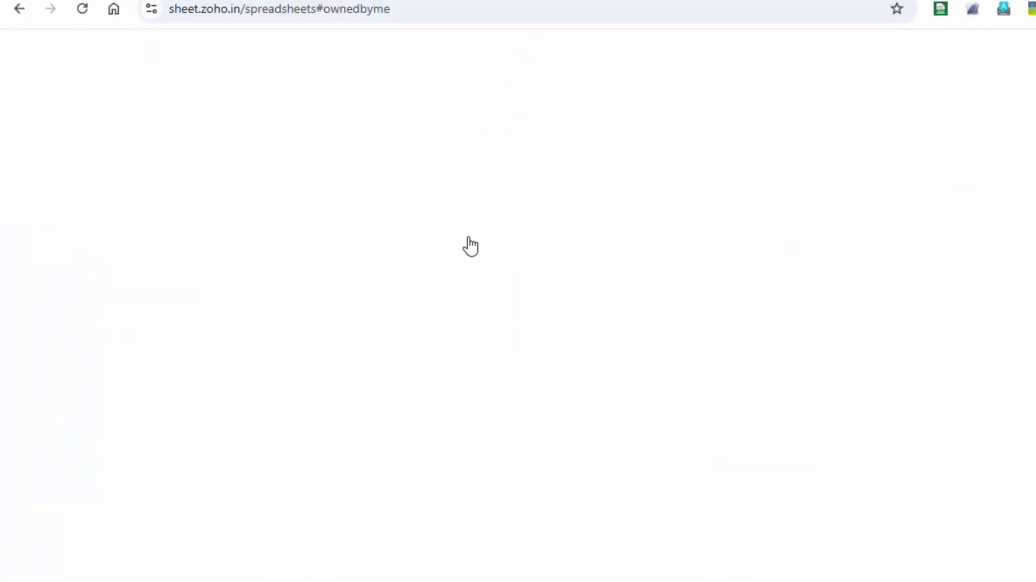
pyautogui.click(473, 248)
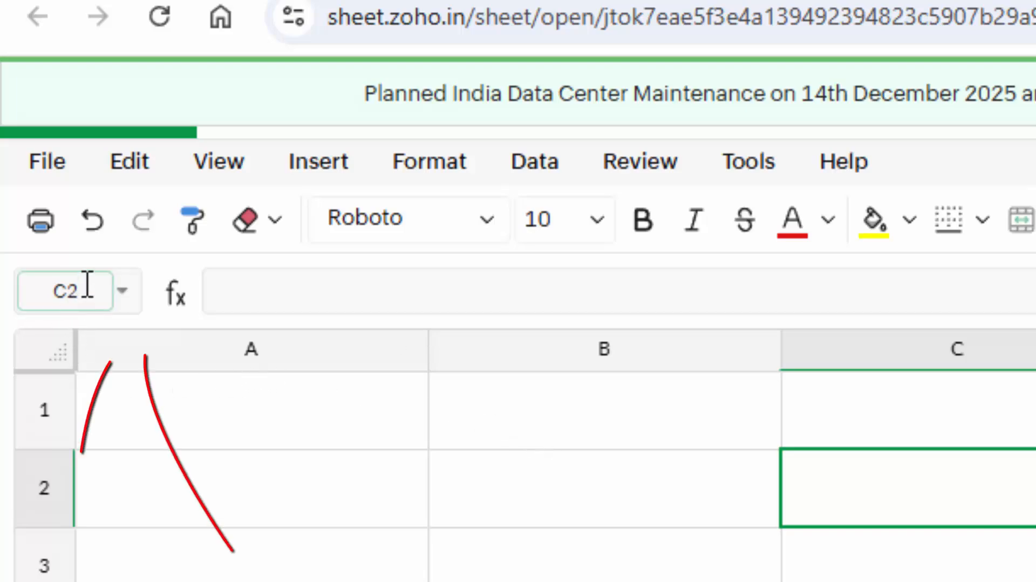
# Fill the range A2:C5 with yellow and apply black borders to all of its cells
pyautogui.moveTo(372, 467); pyautogui.dragTo(936, 581)
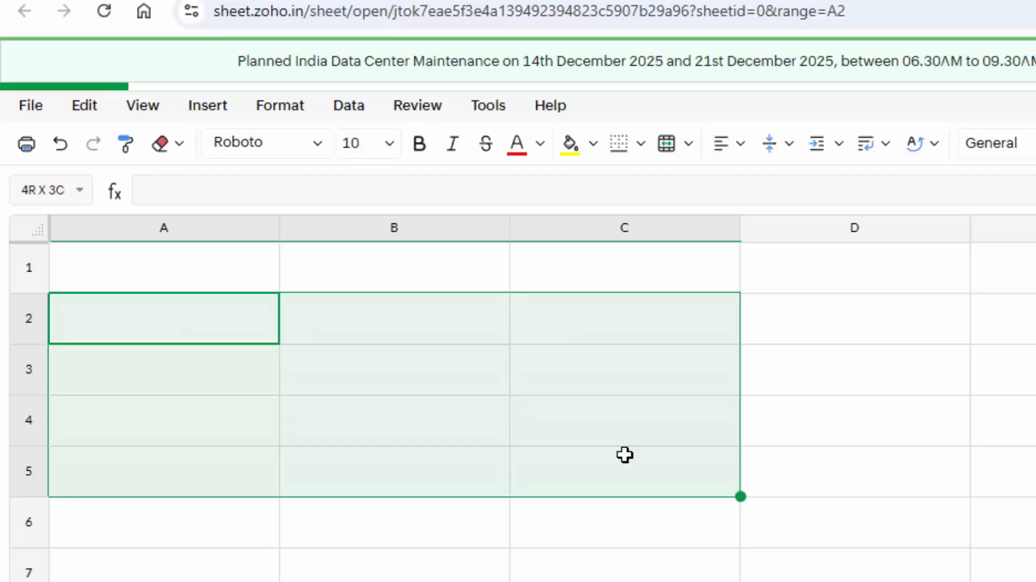
pyautogui.moveTo(625, 454); pyautogui.dragTo(624, 455)
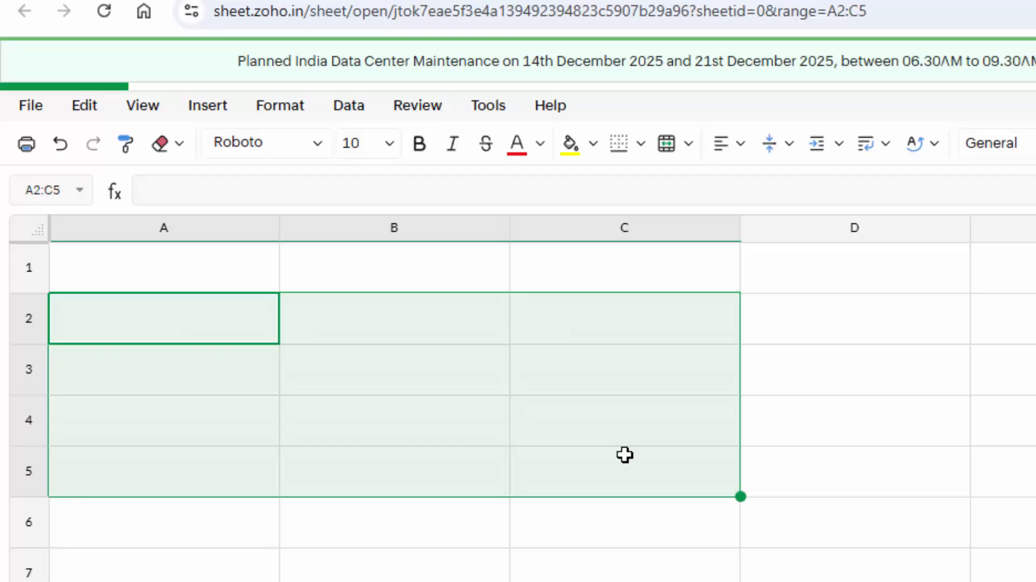
pyautogui.click(573, 147)
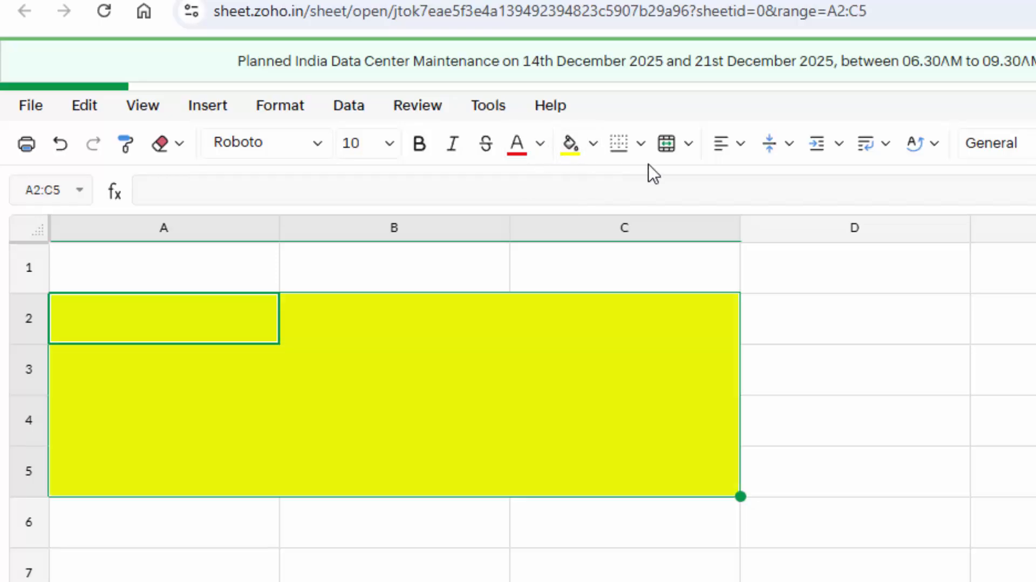
pyautogui.click(641, 144)
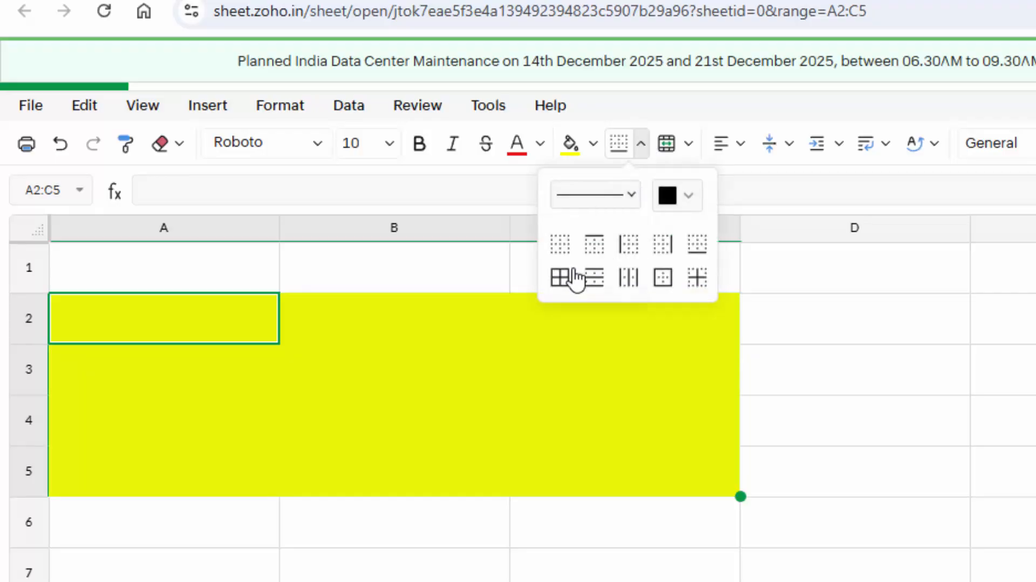
pyautogui.click(576, 277)
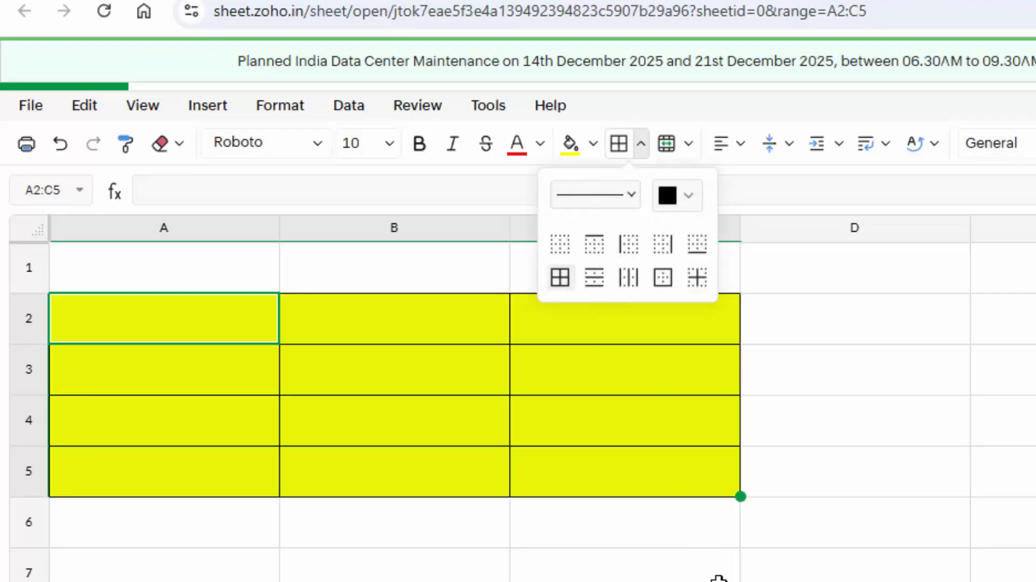
pyautogui.click(845, 549)
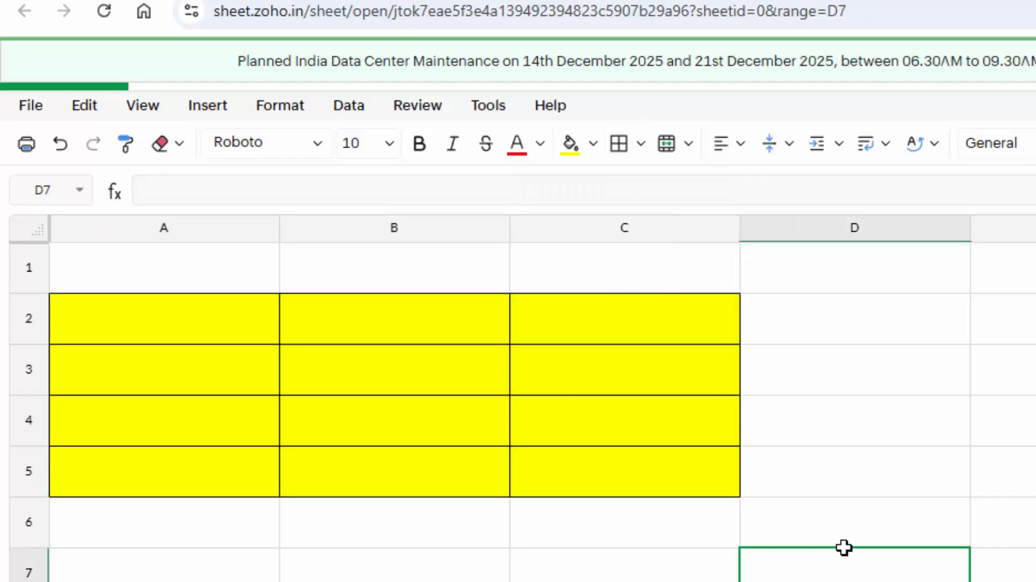
# Create a defined name Addition with Workbook scope for the range A2:C5
pyautogui.moveTo(151, 326); pyautogui.dragTo(665, 490)
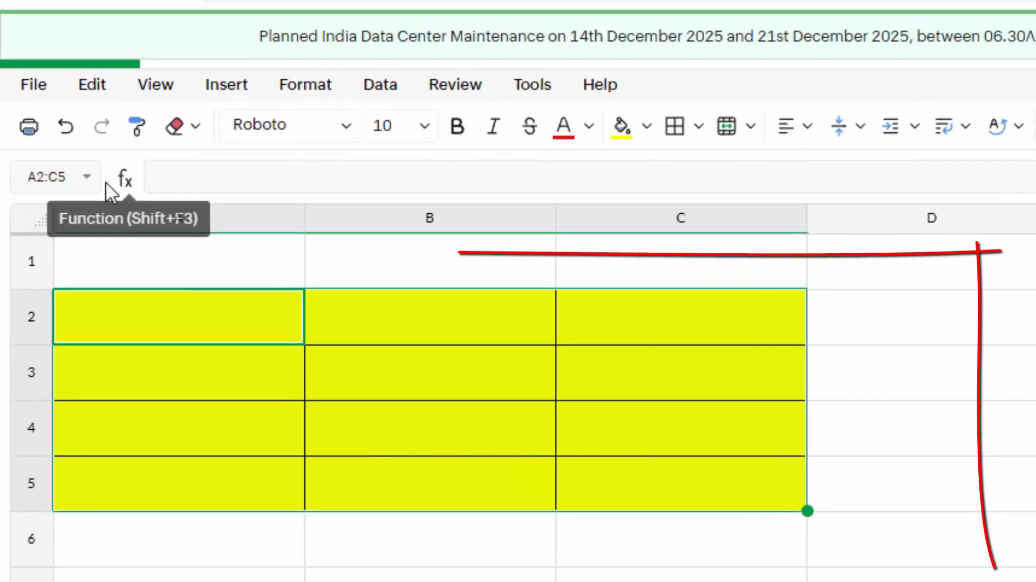
pyautogui.click(86, 177)
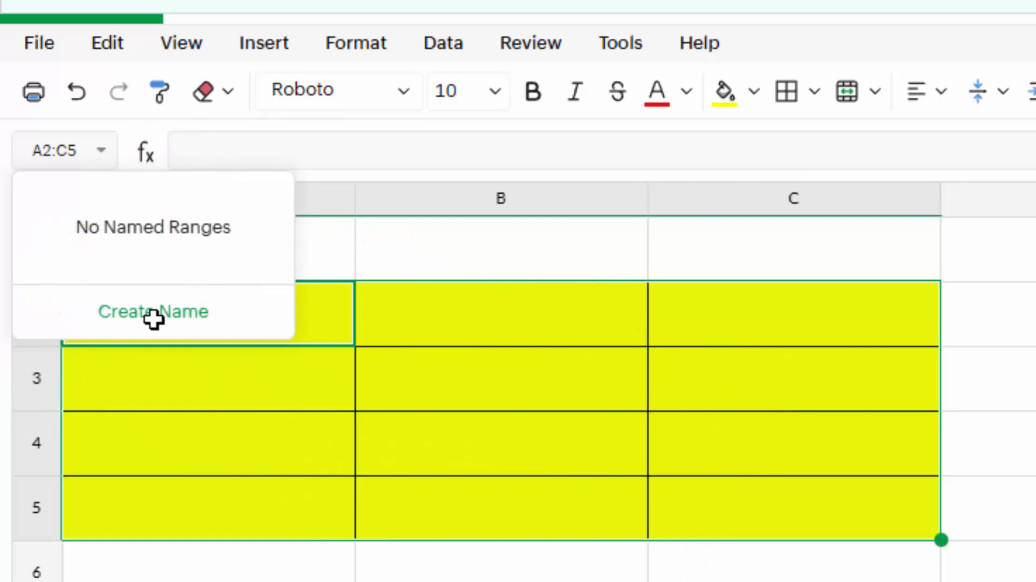
pyautogui.click(750, 578)
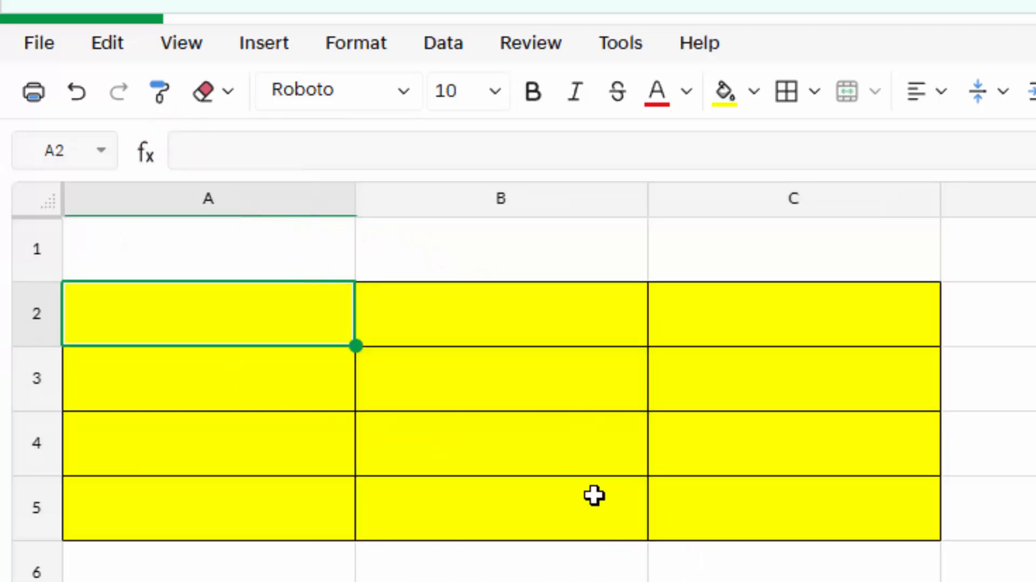
pyautogui.click(595, 274)
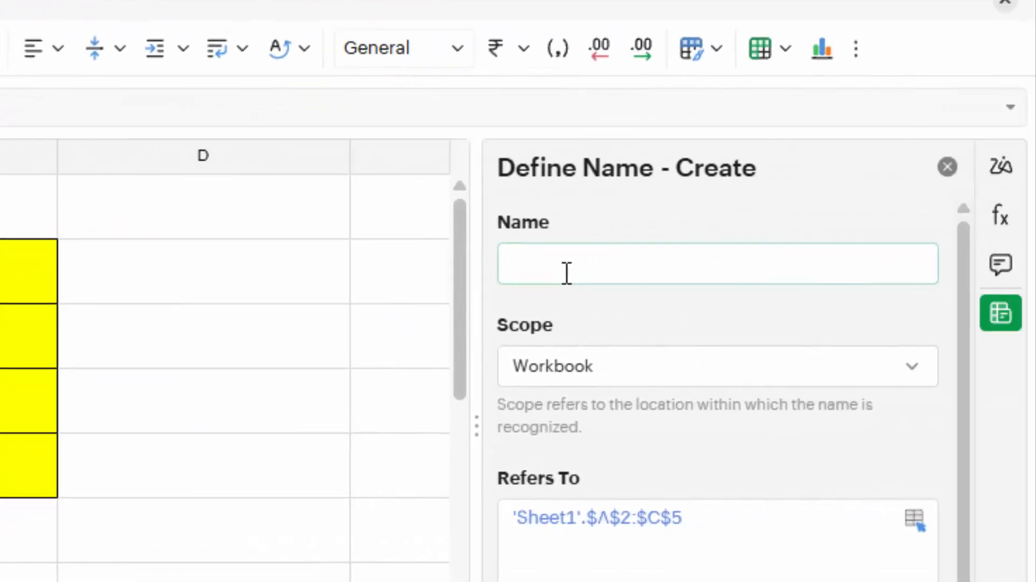
pyautogui.write('Addition')
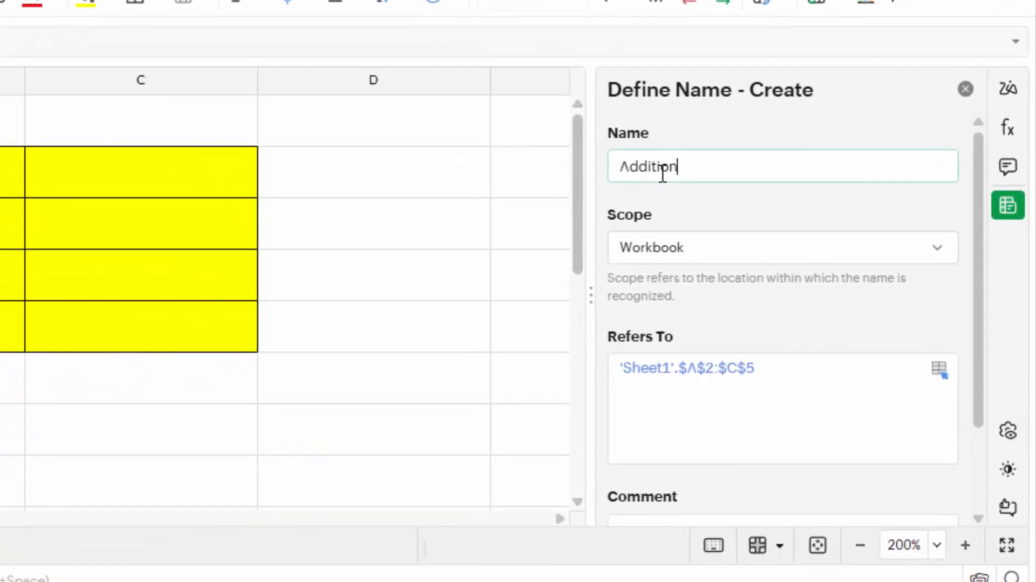
pyautogui.click(389, 185)
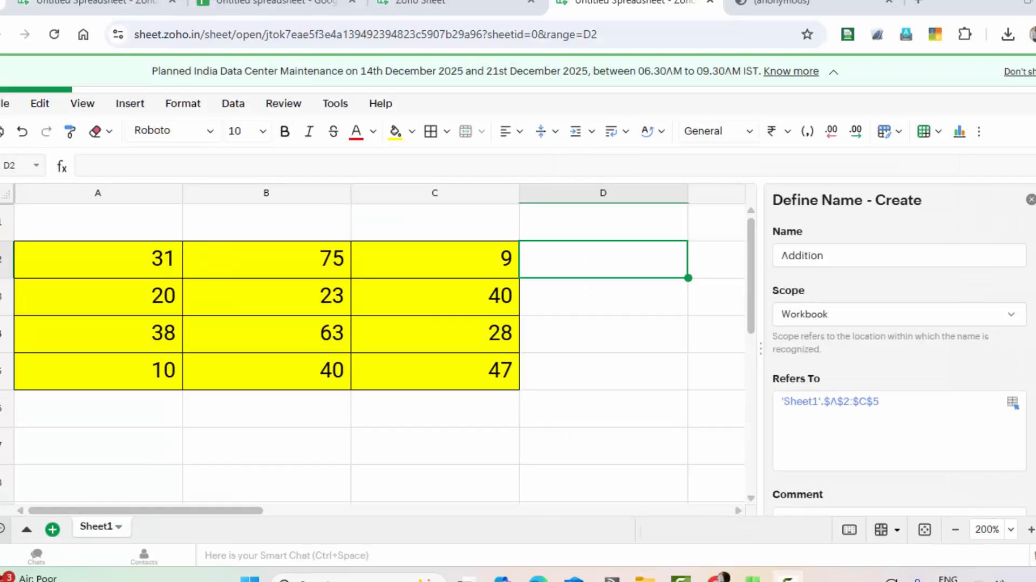
pyautogui.scroll(-2, 899, 351)
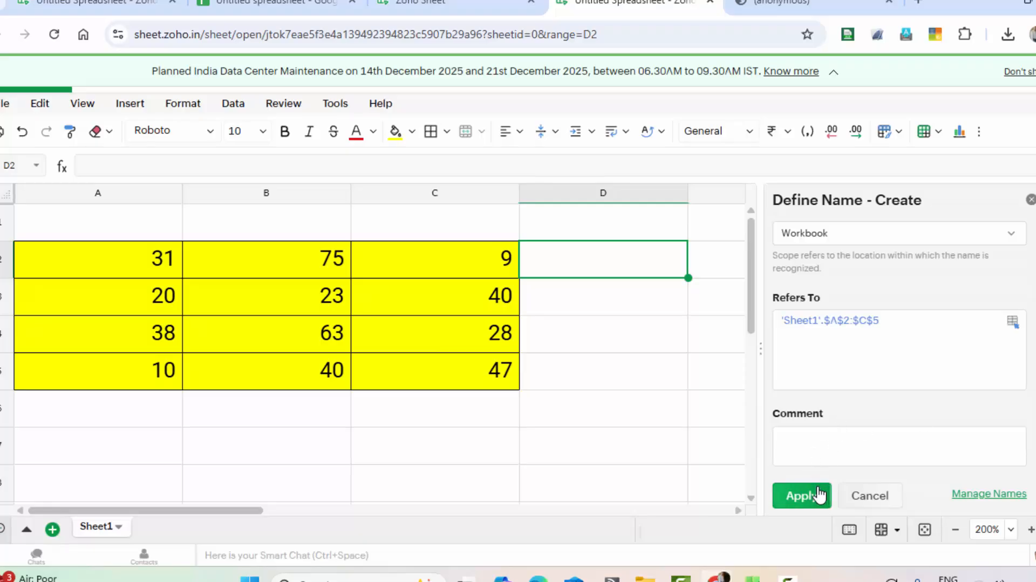
pyautogui.scroll(2, 863, 381)
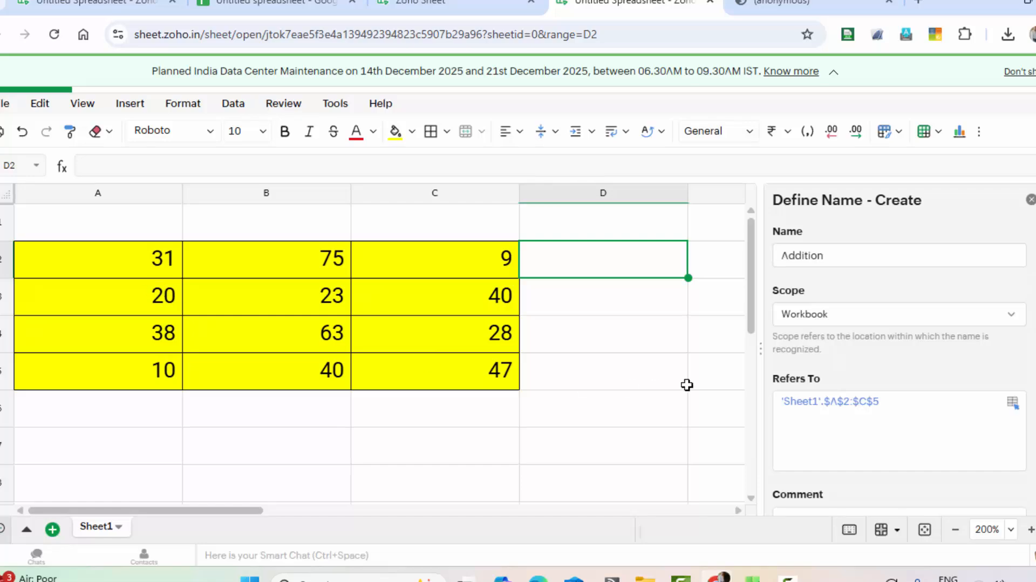
pyautogui.moveTo(85, 258); pyautogui.dragTo(419, 375)
pyautogui.scroll(-2, 833, 480)
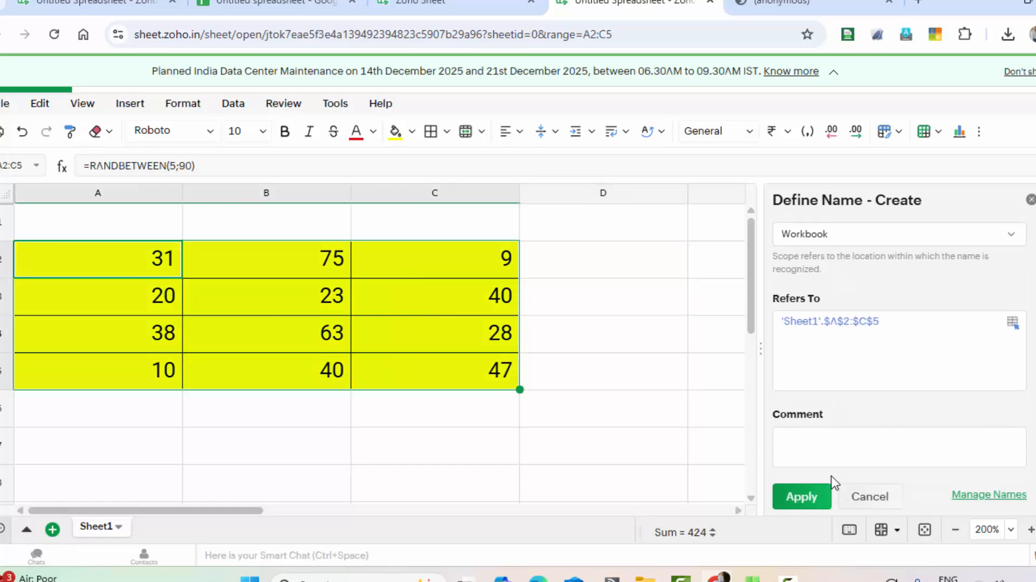
pyautogui.click(810, 495)
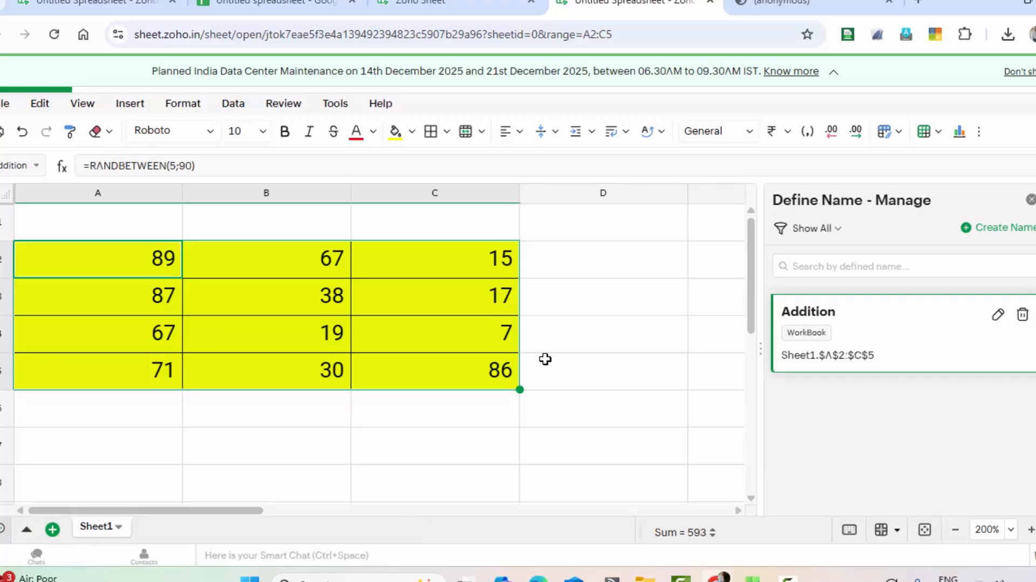
# Enter the formula =SUM(A2:C5) in cell D3 and reselect the cell to check its formula
pyautogui.click(545, 307)
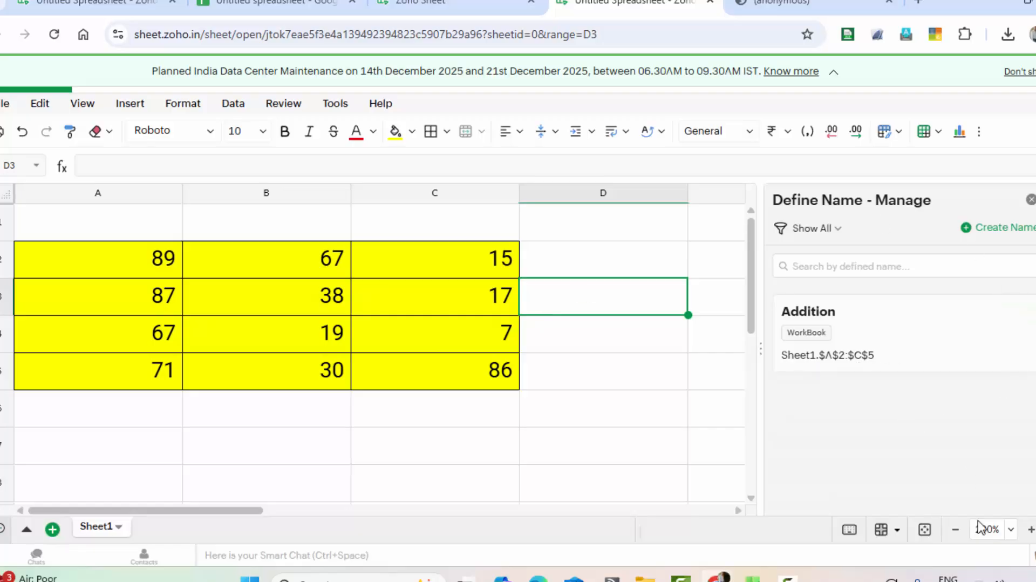
pyautogui.write('=')
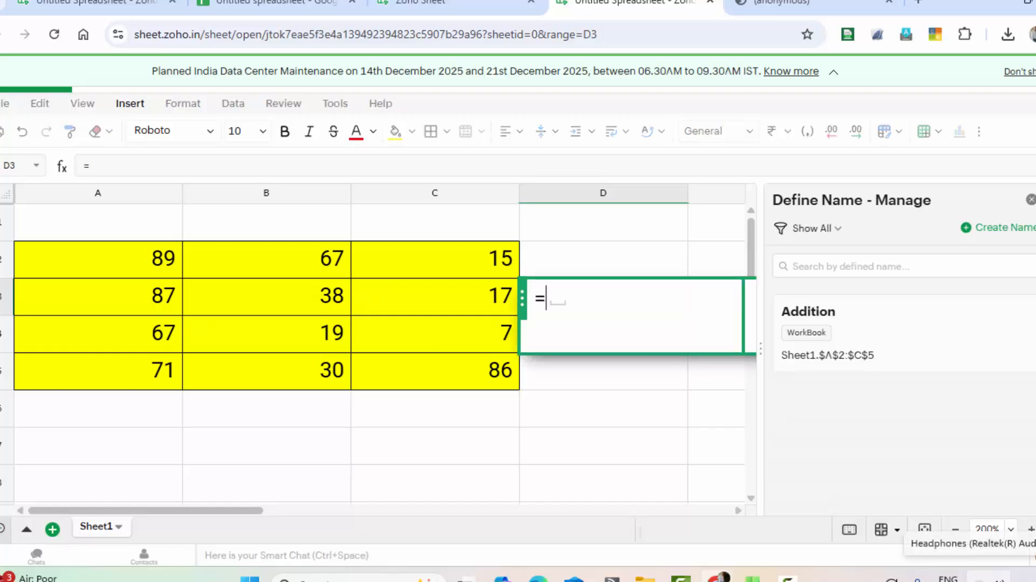
pyautogui.write('su')
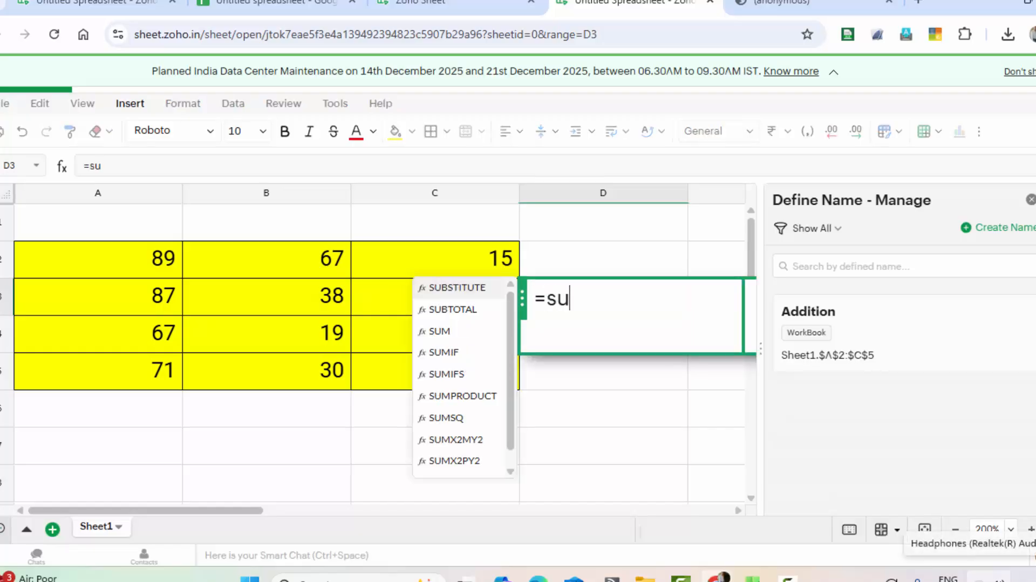
pyautogui.write('m')
pyautogui.press('Tab')
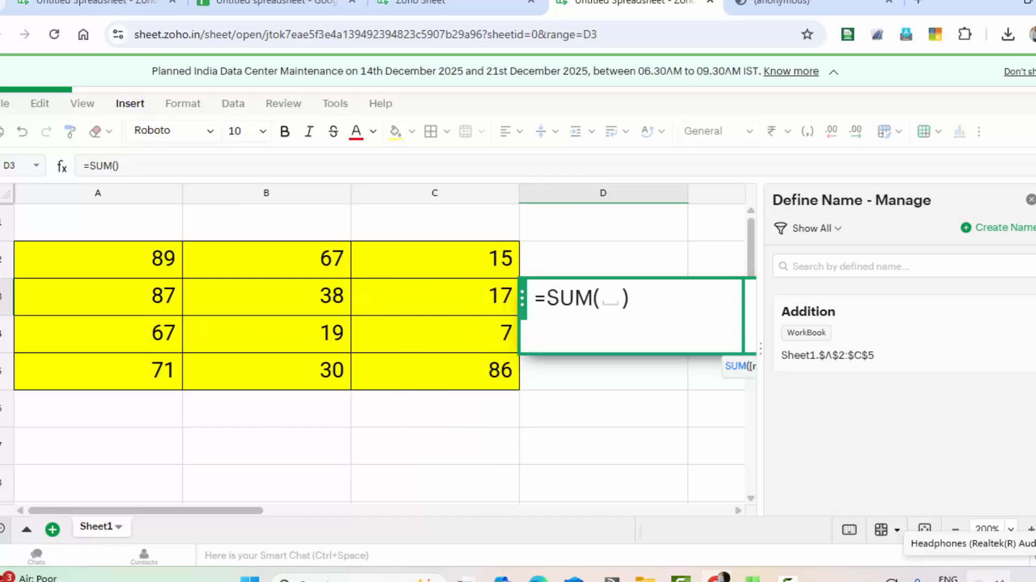
pyautogui.write('ad')
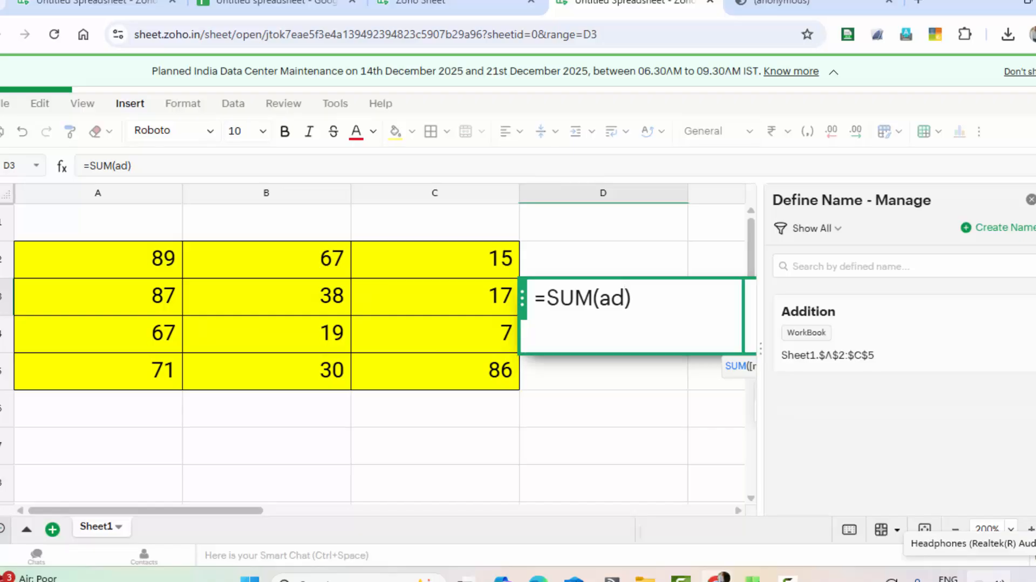
pyautogui.write('d')
pyautogui.press('BackSpace')
pyautogui.press('BackSpace')
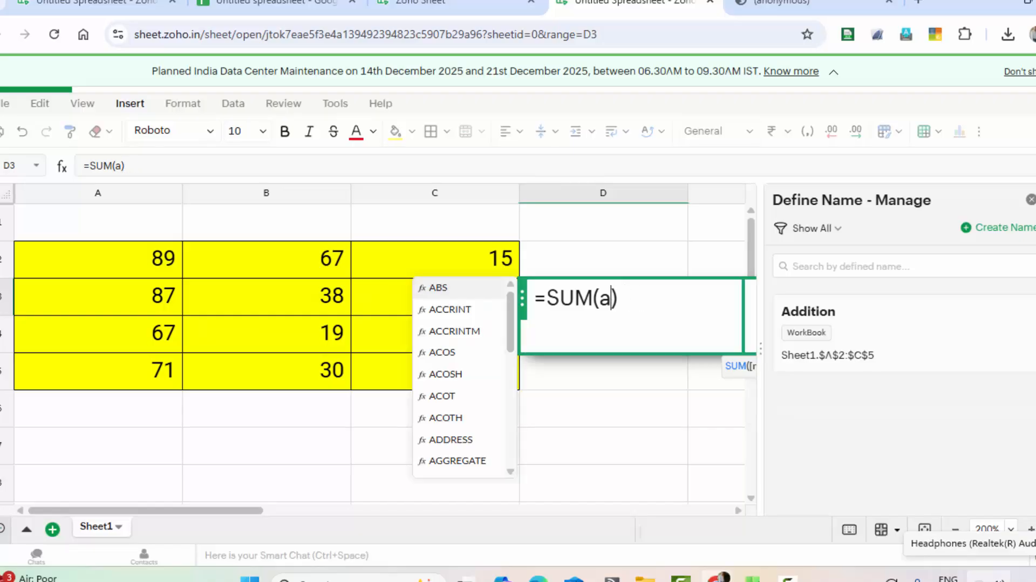
pyautogui.press('BackSpace')
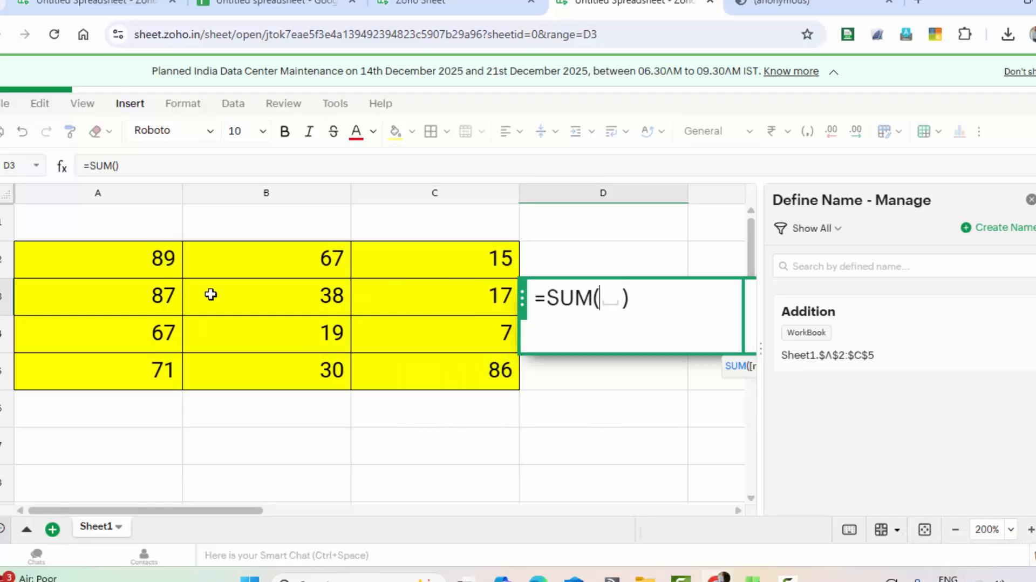
pyautogui.moveTo(119, 263); pyautogui.dragTo(453, 375)
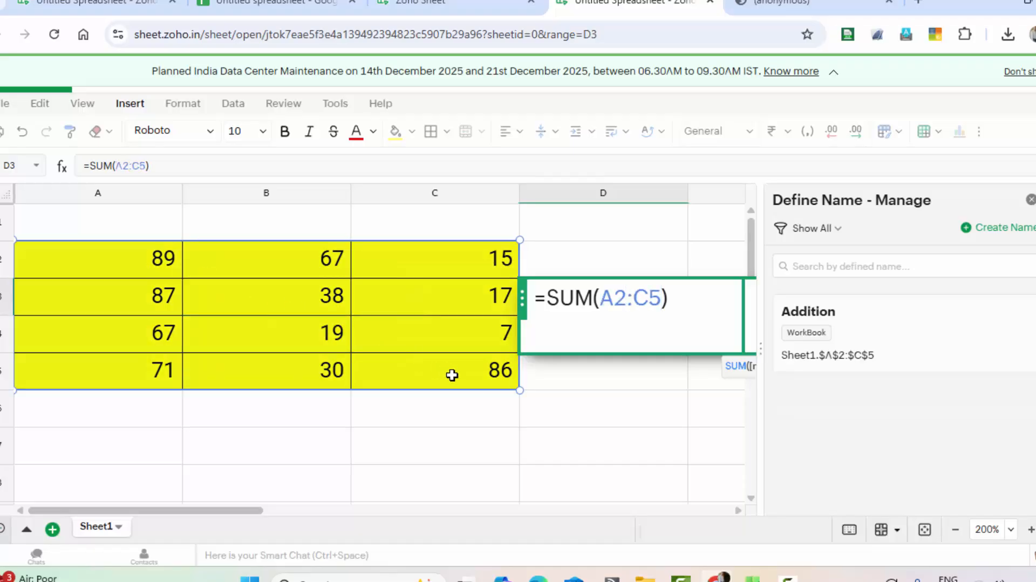
pyautogui.press('Return')
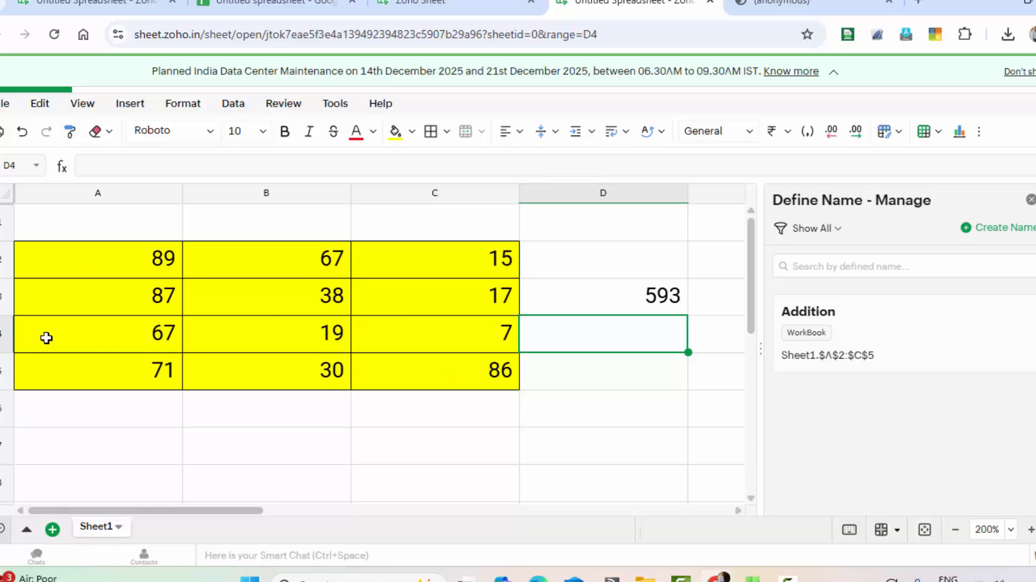
pyautogui.click(639, 300)
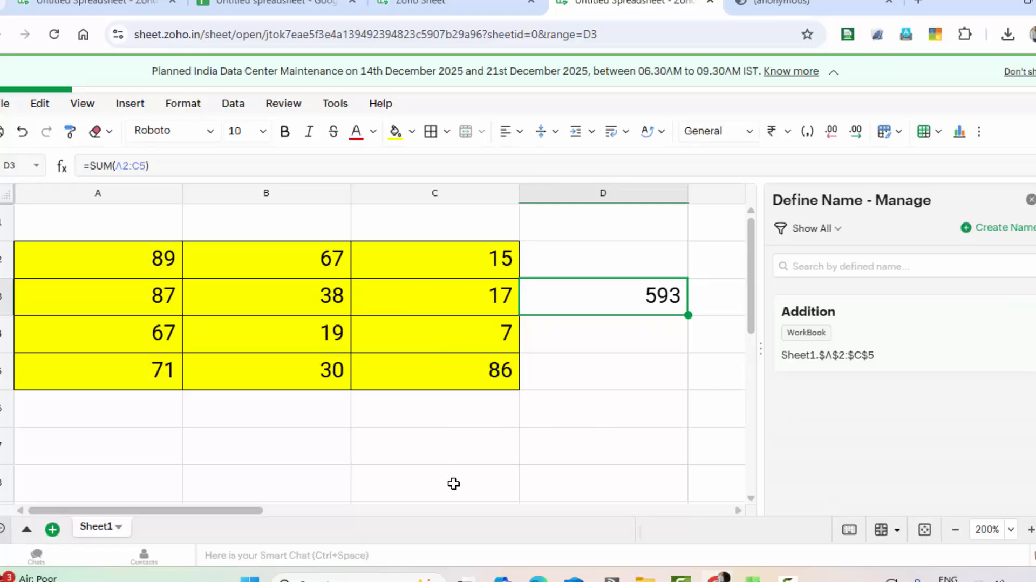
# Try to total the named range in cell C7 with the formula =SUM([Addition])
pyautogui.click(385, 430)
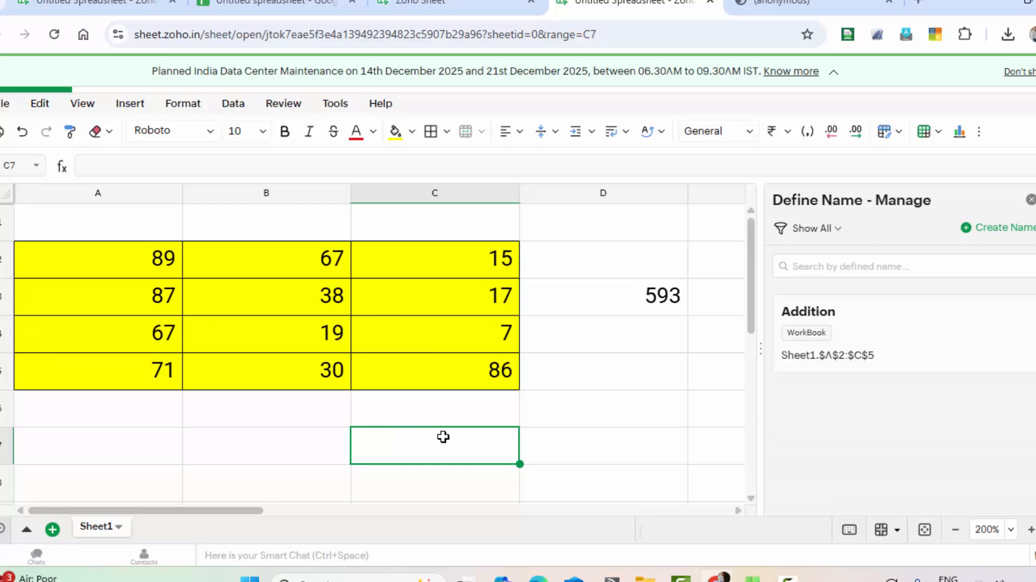
pyautogui.write('=sum')
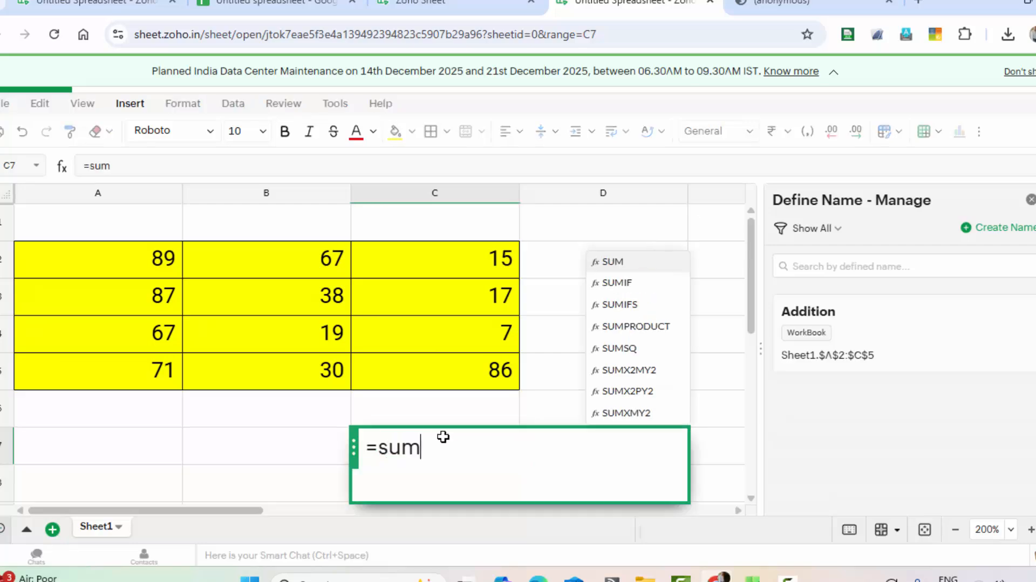
pyautogui.press('Tab')
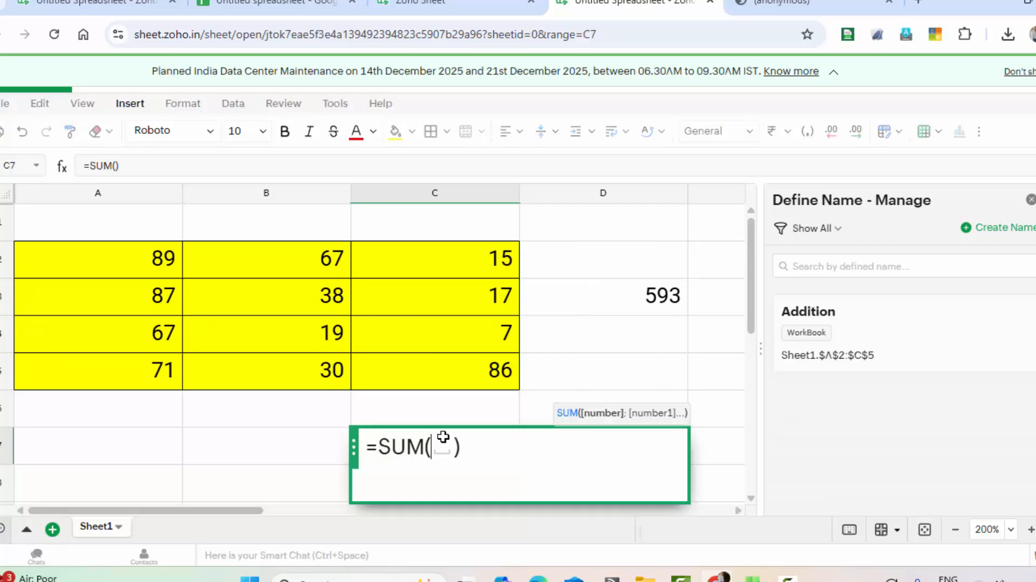
pyautogui.click(837, 360)
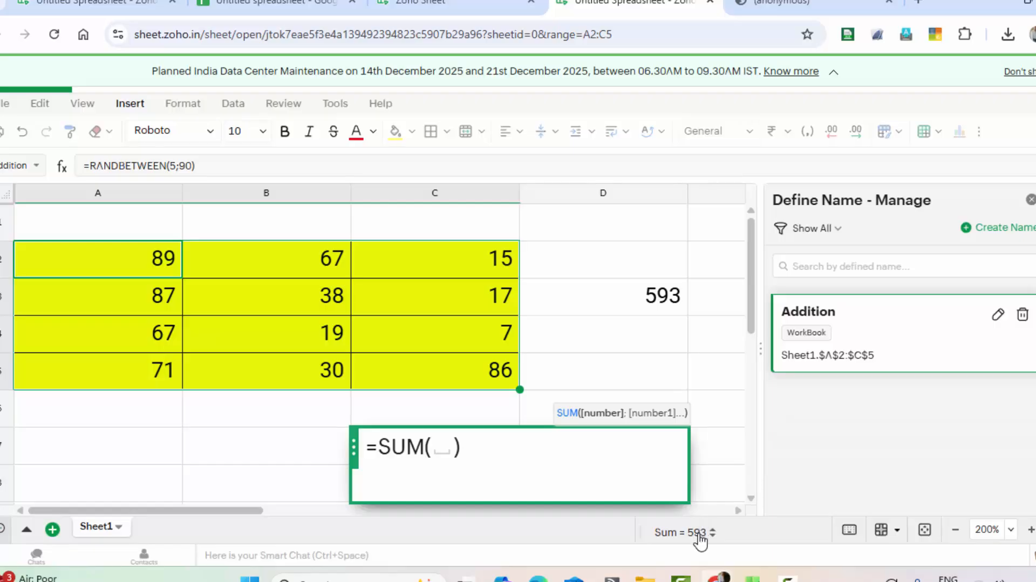
pyautogui.click(447, 448)
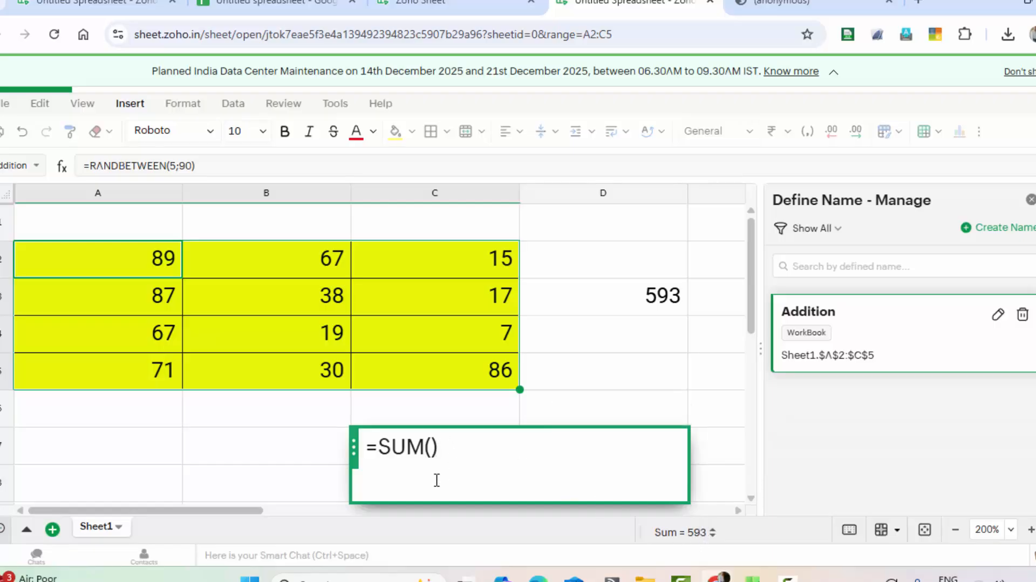
pyautogui.click(432, 448)
pyautogui.write('[')
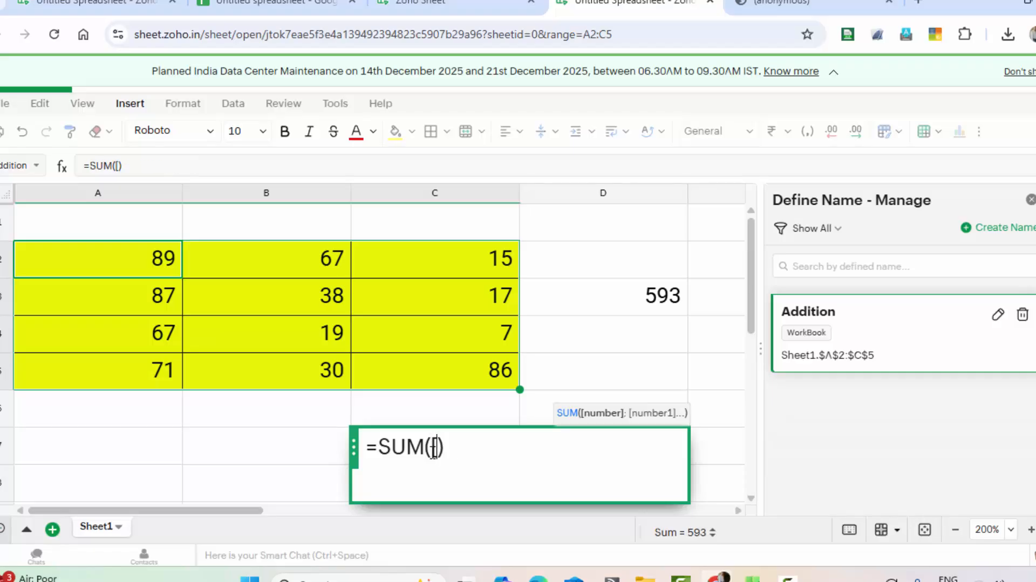
pyautogui.write('A')
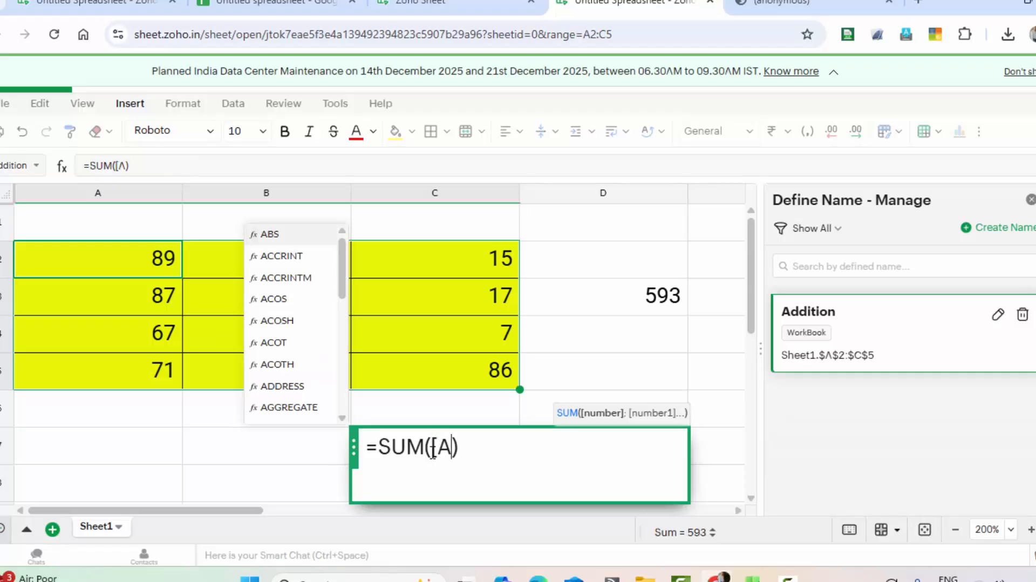
pyautogui.write('ddition')
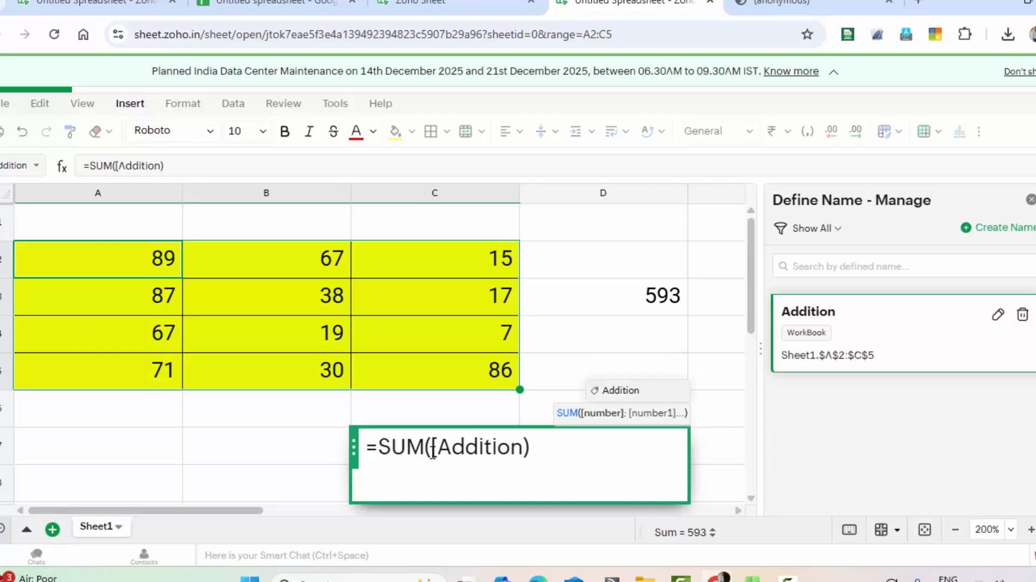
pyautogui.write(']')
pyautogui.press('Return')
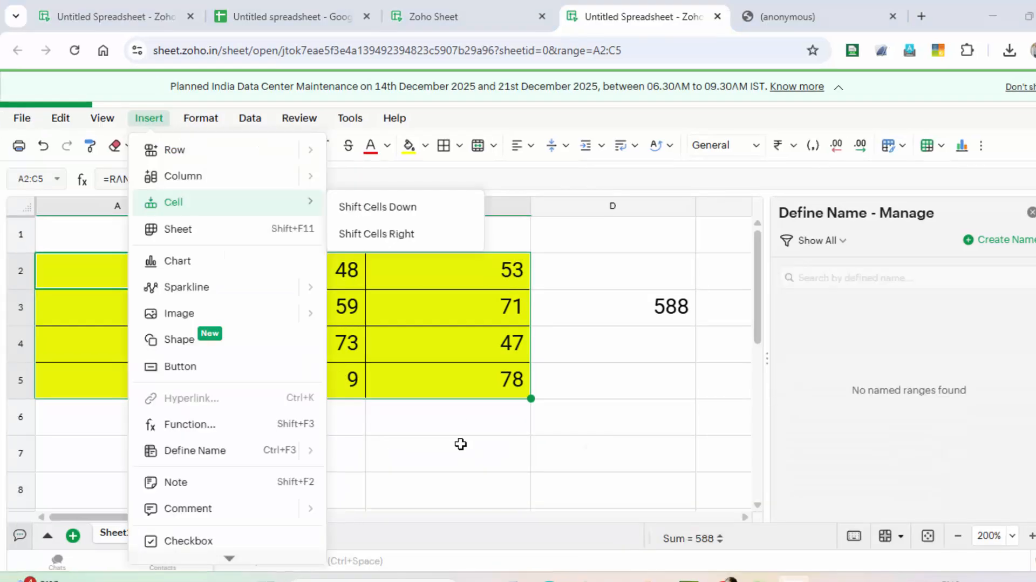
# Create the defined name Addition again for the range A2:C5 with Workbook scope
pyautogui.click(448, 435)
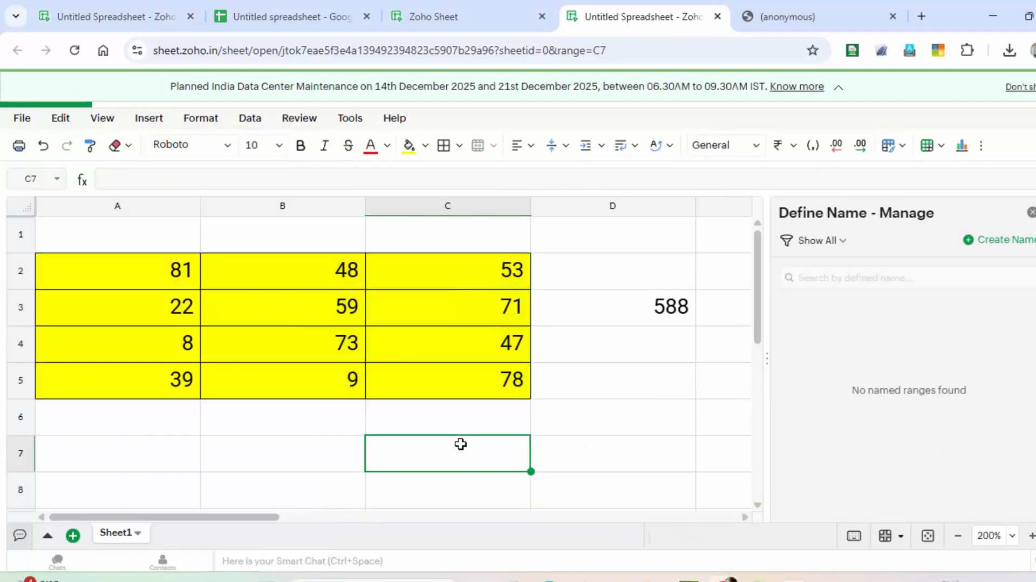
pyautogui.moveTo(162, 289); pyautogui.dragTo(425, 387)
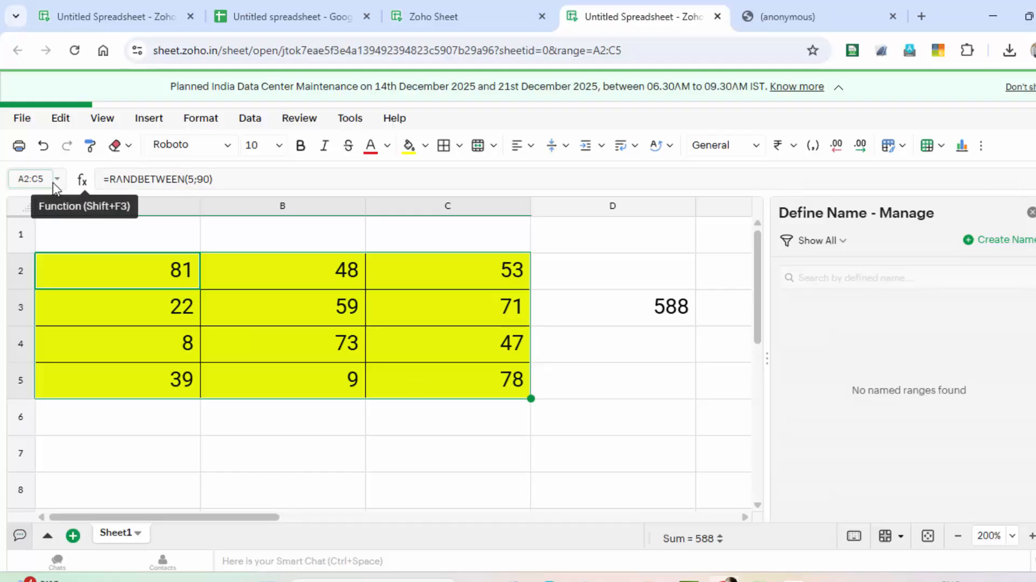
pyautogui.click(155, 127)
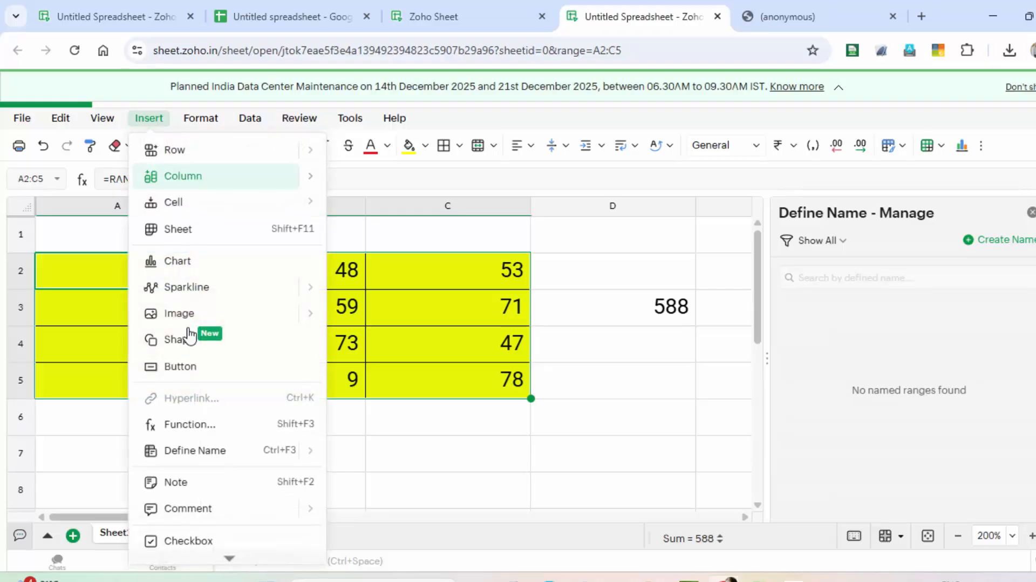
pyautogui.click(198, 451)
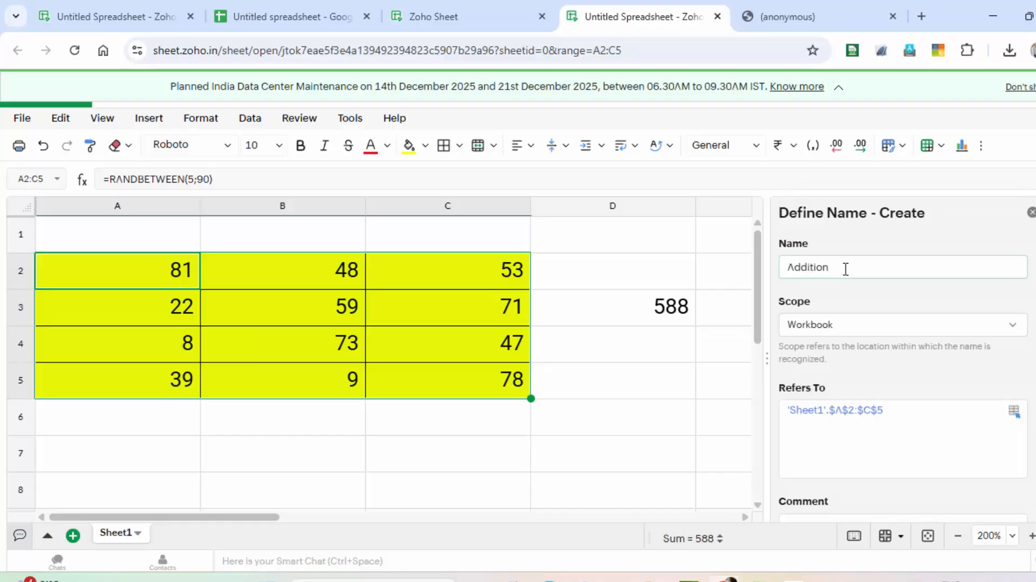
pyautogui.scroll(-3, 833, 402)
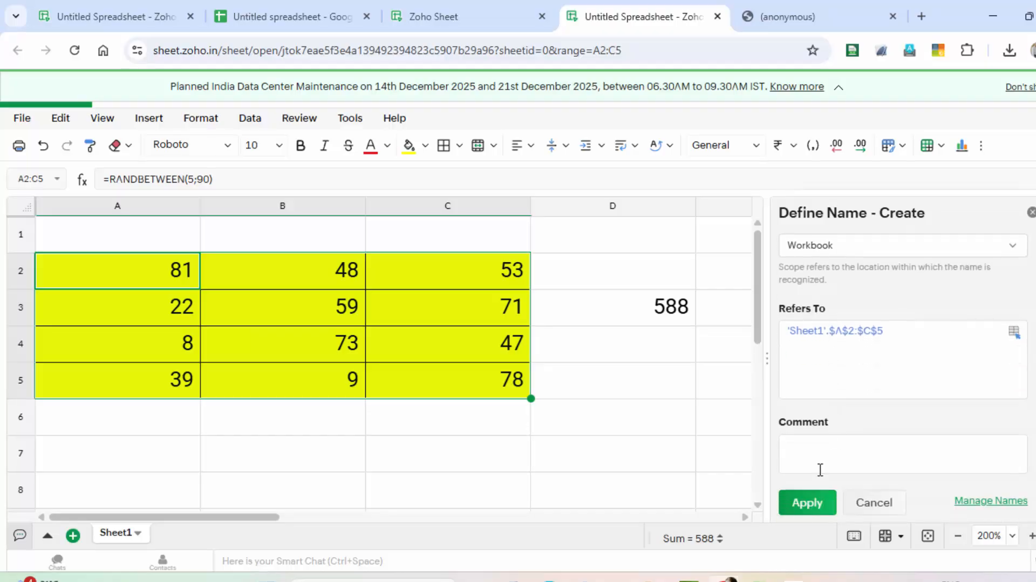
pyautogui.click(804, 505)
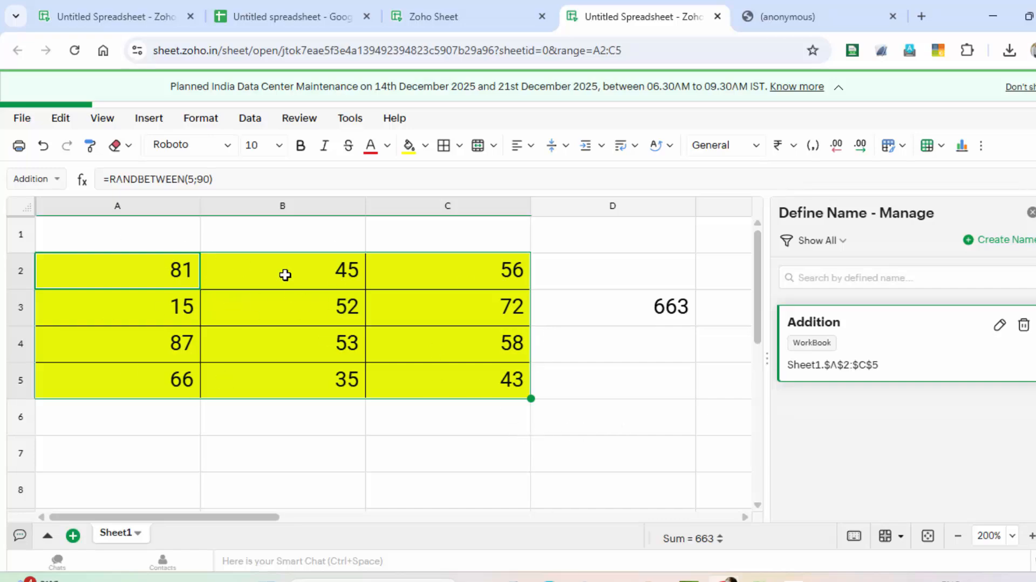
# Total the named range in cell D6 with the formula =SUM(Addition), closing the defined names pane
pyautogui.click(583, 423)
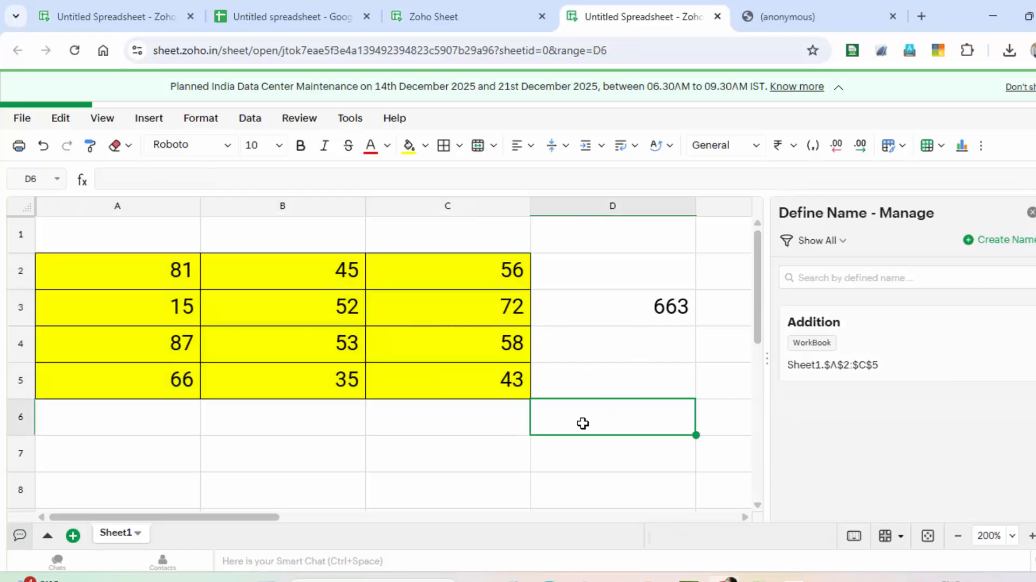
pyautogui.write('=su')
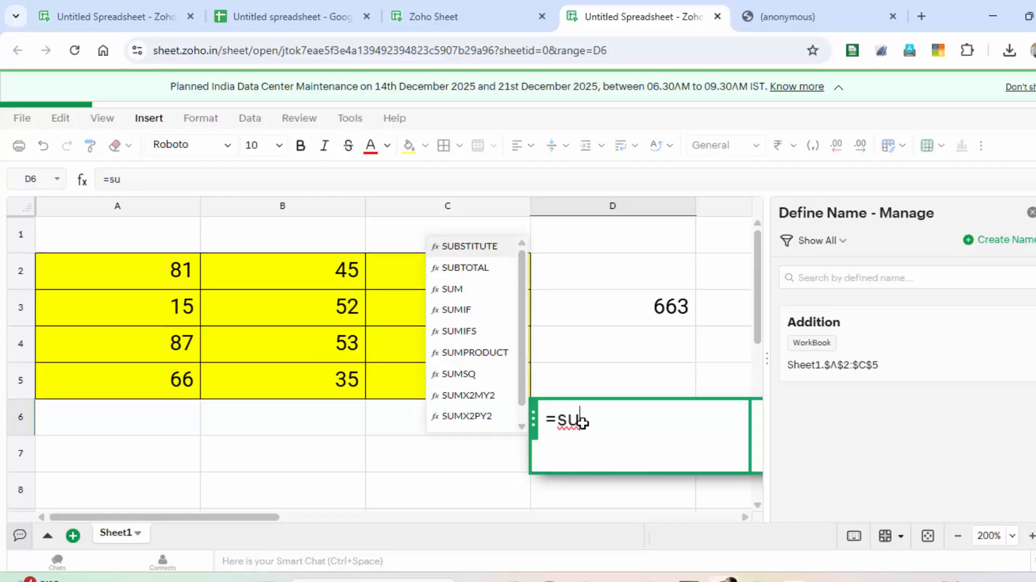
pyautogui.write('m(')
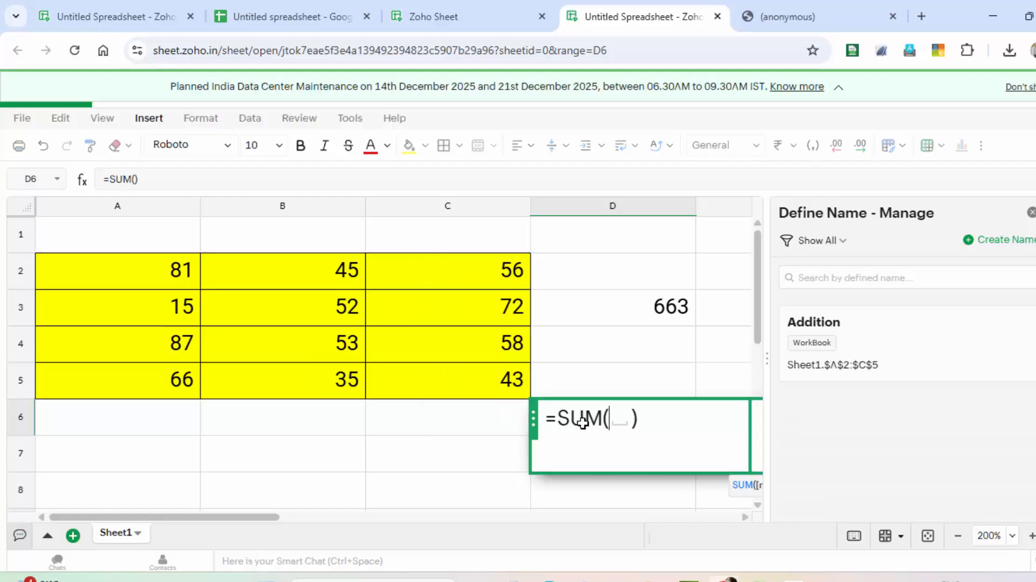
pyautogui.write('A')
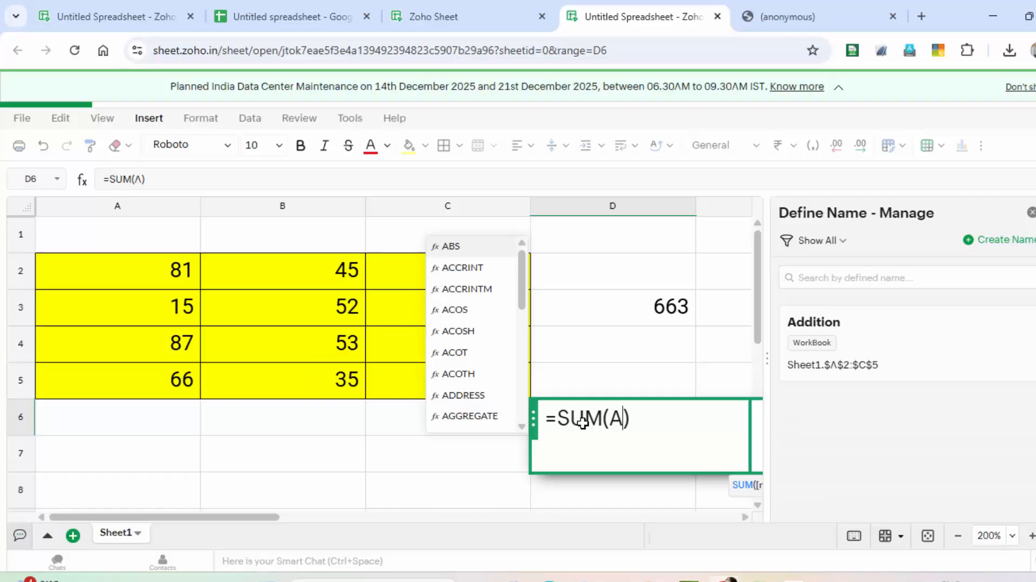
pyautogui.write('dd')
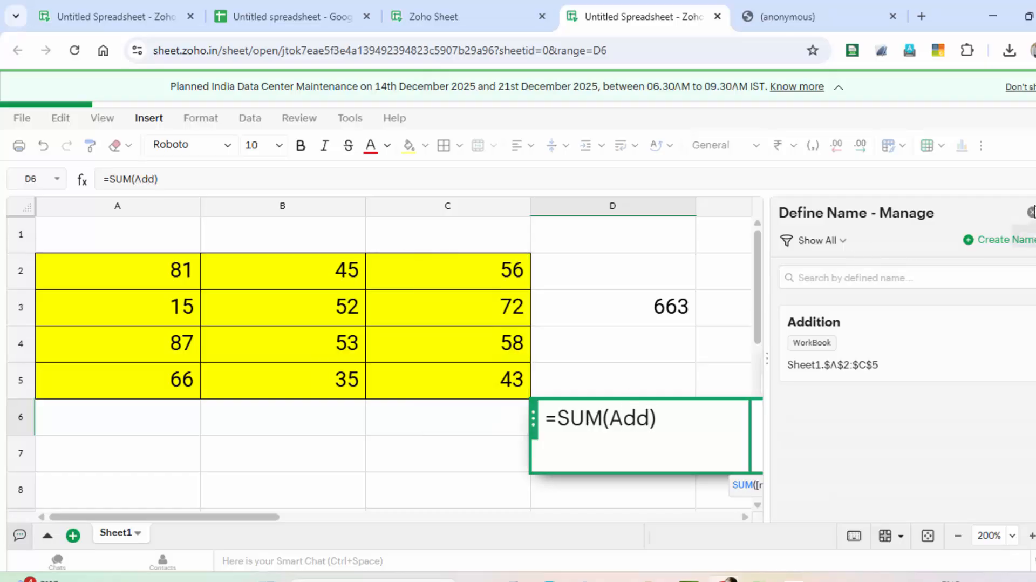
pyautogui.click(1031, 212)
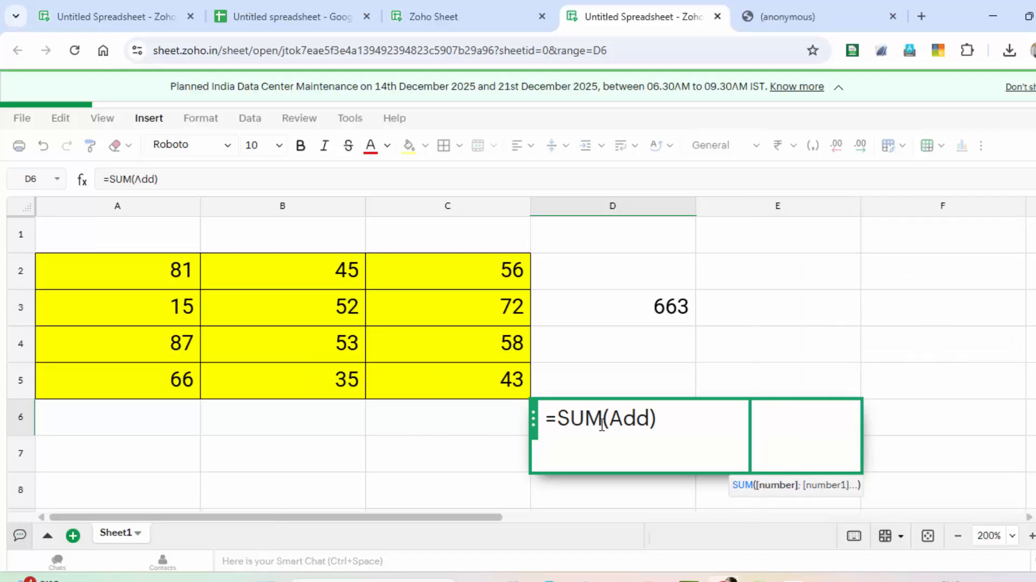
pyautogui.write('i')
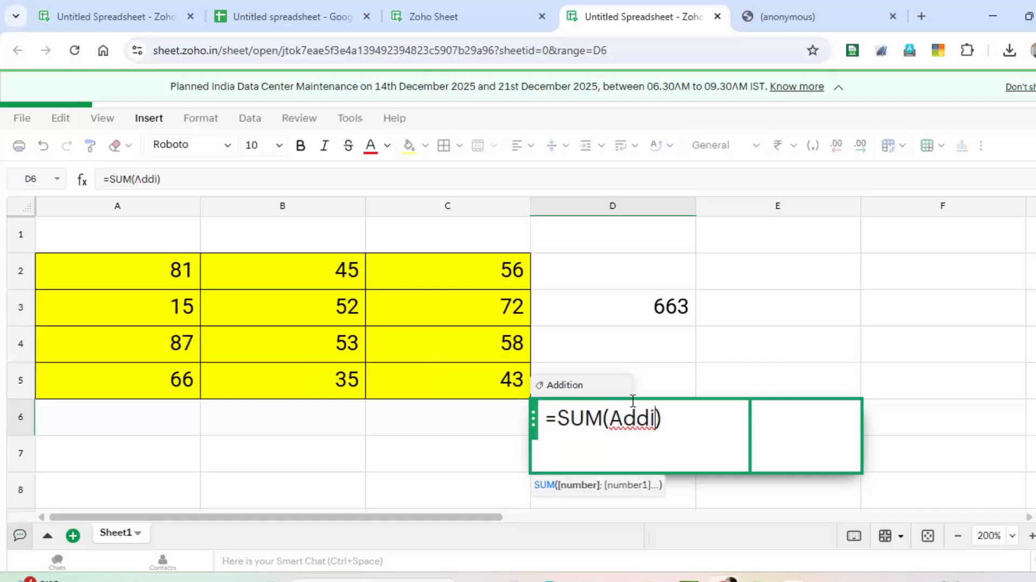
pyautogui.click(569, 384)
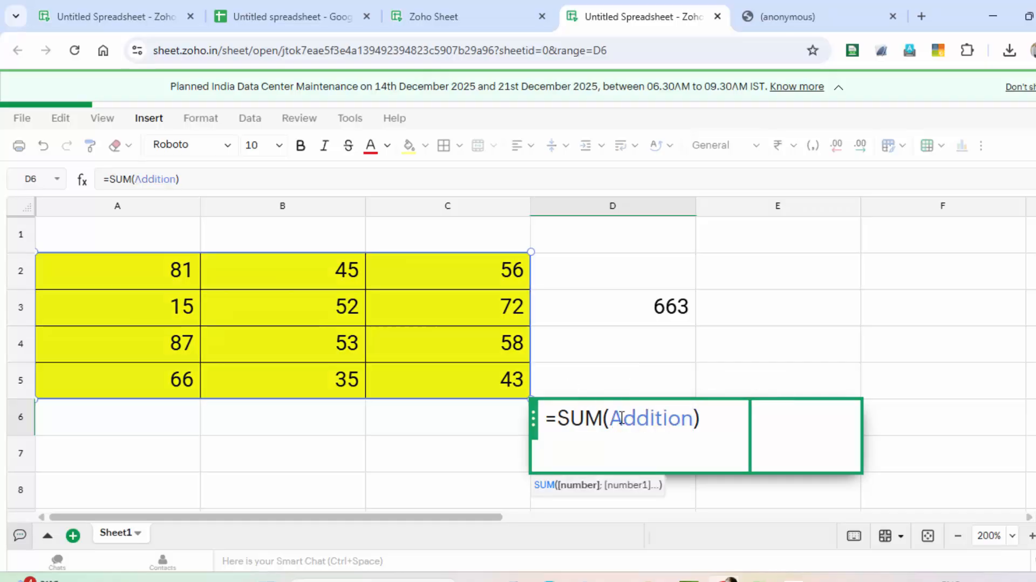
pyautogui.press('Return')
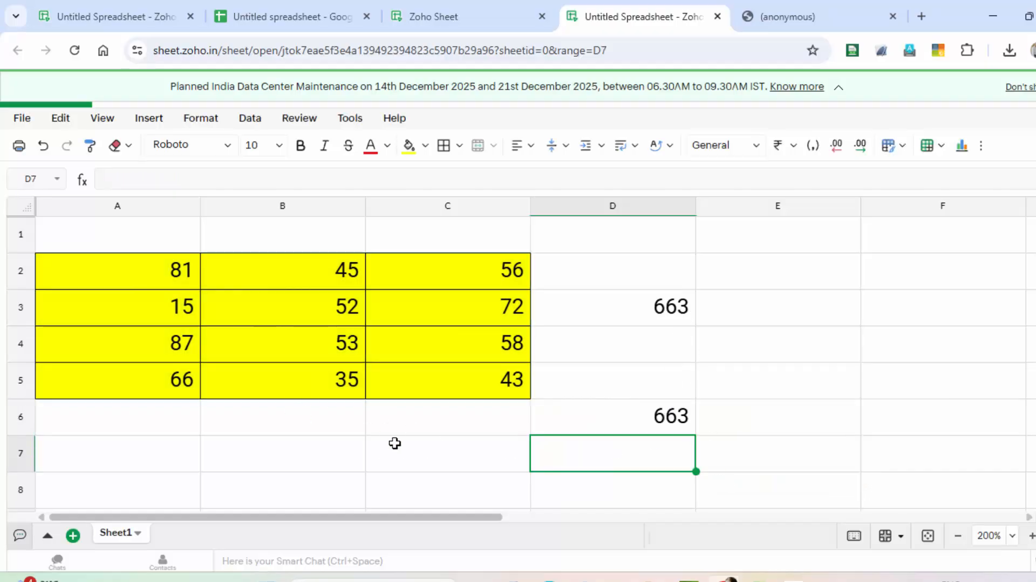
pyautogui.doubleClick(350, 463)
pyautogui.click(534, 453)
pyautogui.click(507, 454)
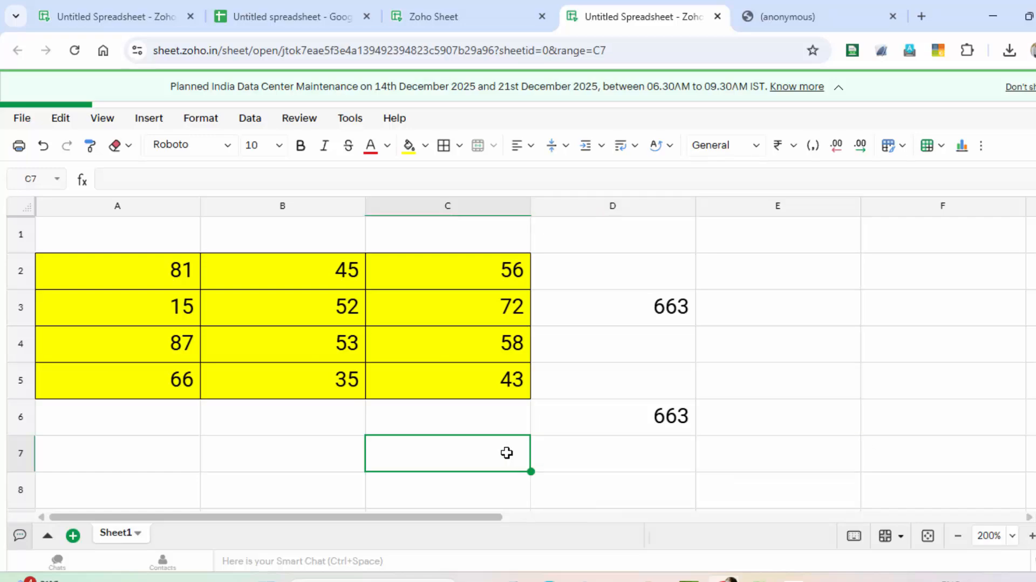
pyautogui.click(343, 436)
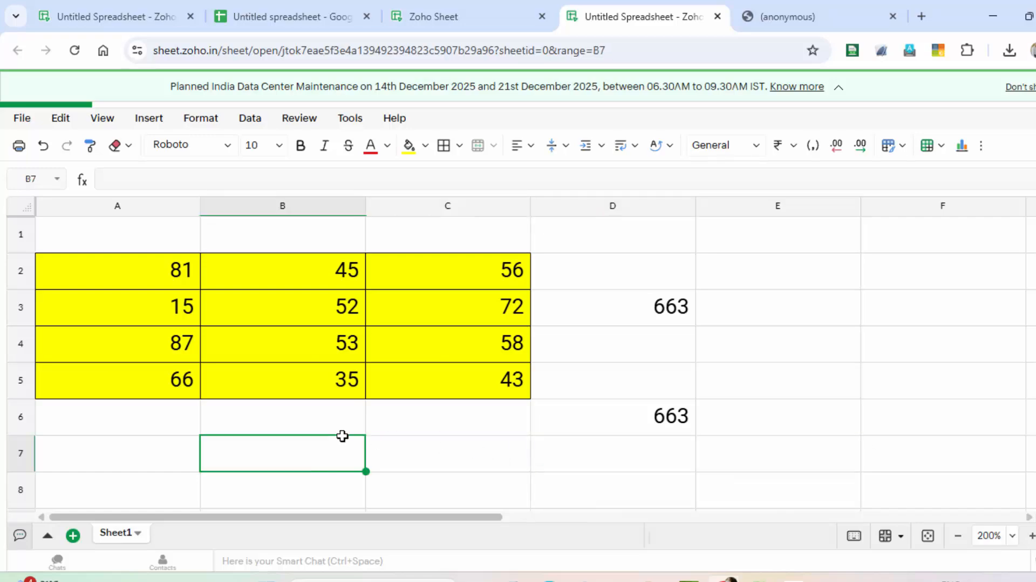
pyautogui.write('=')
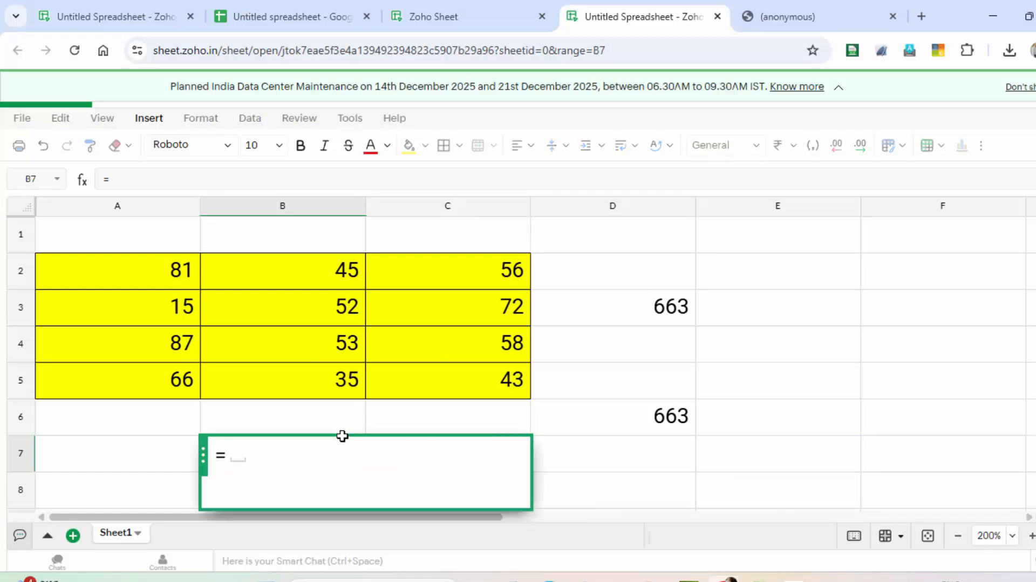
pyautogui.write('pr')
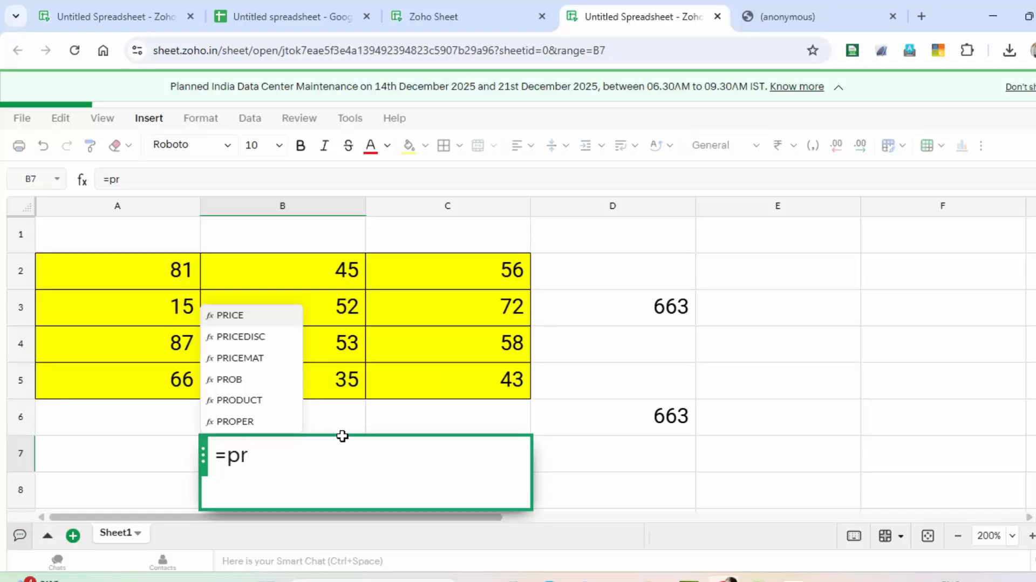
pyautogui.press('BackSpace')
pyautogui.press('BackSpace')
pyautogui.press('BackSpace')
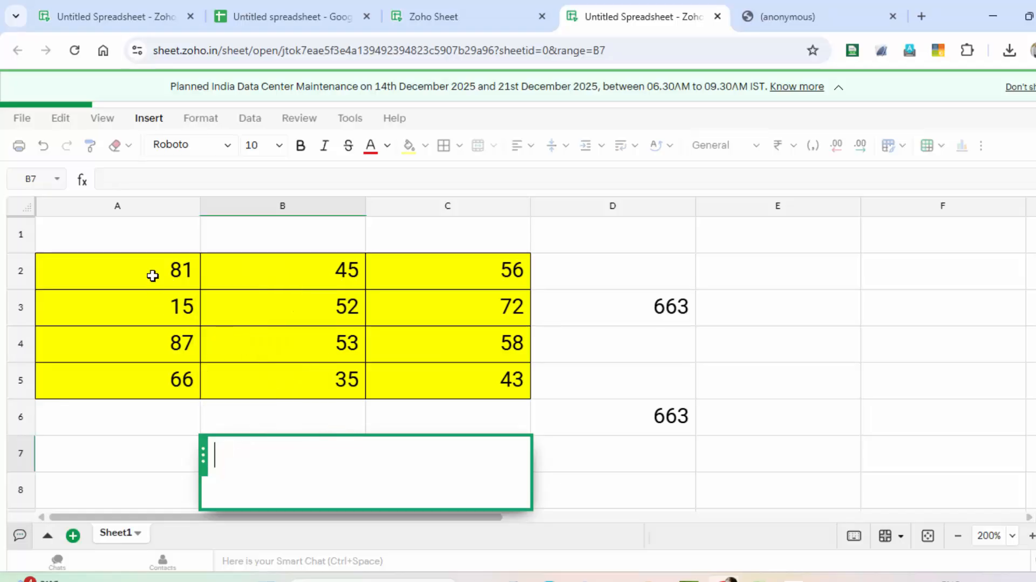
# Clear the values in A2:C5, and enter 7, 2, 1 and 2 across cells A2 to D2
pyautogui.moveTo(153, 276); pyautogui.dragTo(463, 386)
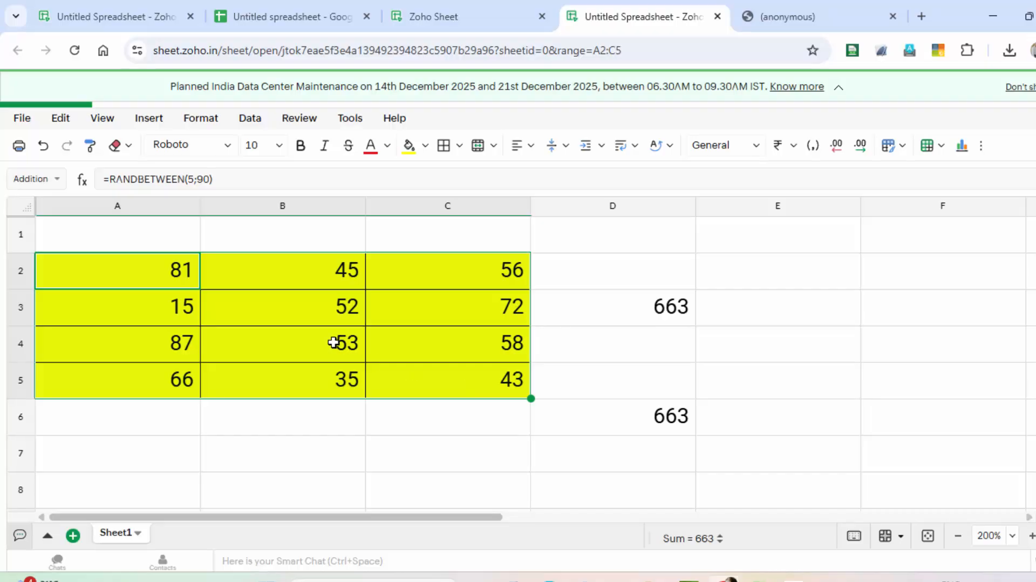
pyautogui.press('Delete')
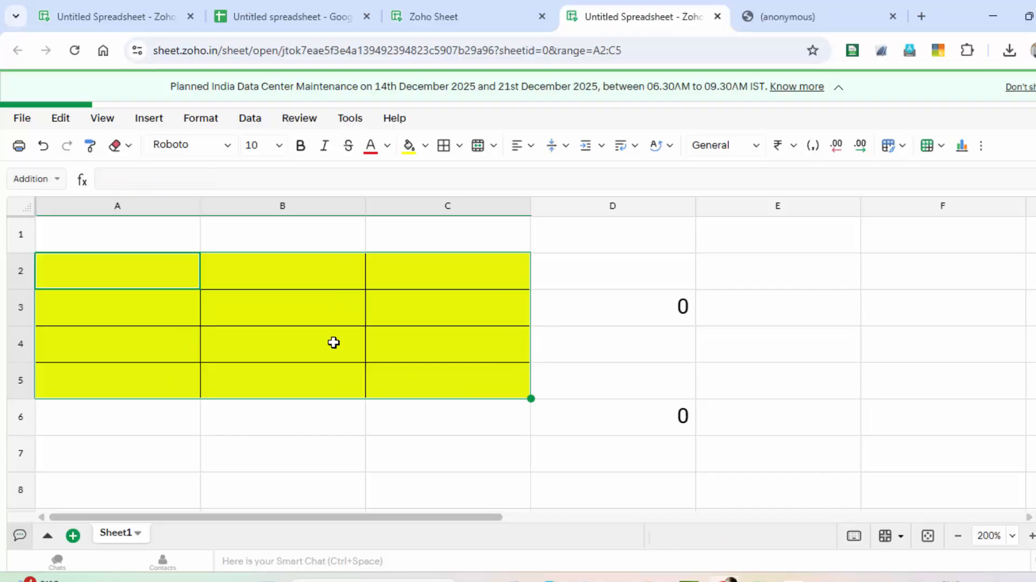
pyautogui.click(172, 264)
pyautogui.write('7')
pyautogui.press('Tab')
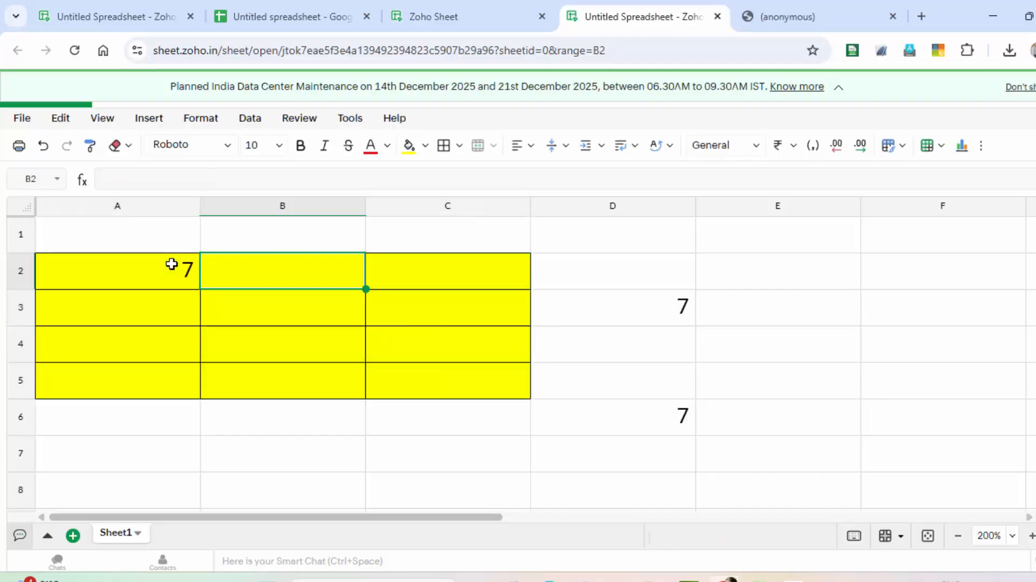
pyautogui.write('2')
pyautogui.press('Tab')
pyautogui.write('1')
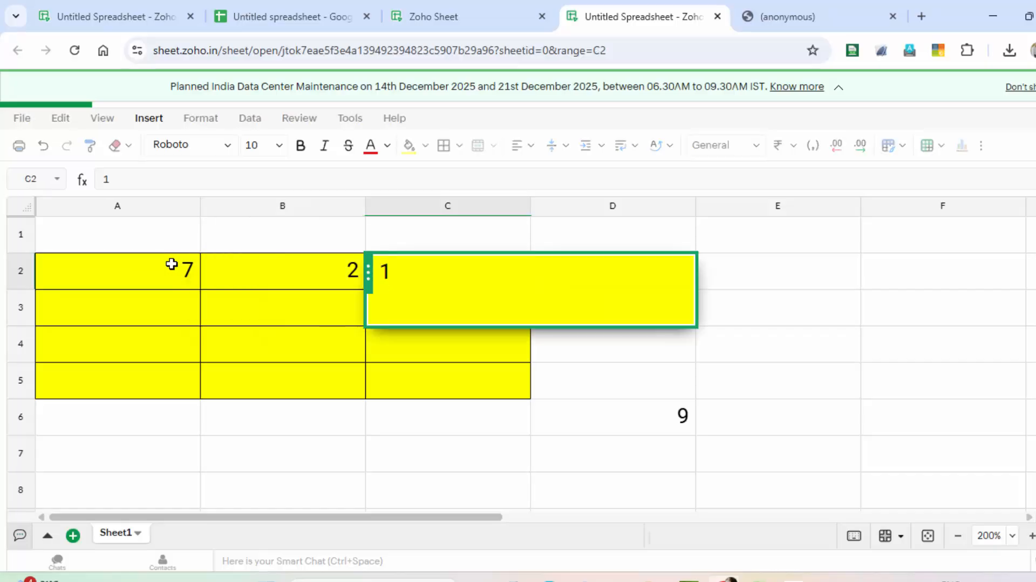
pyautogui.press('Tab')
pyautogui.write('2')
pyautogui.press('Return')
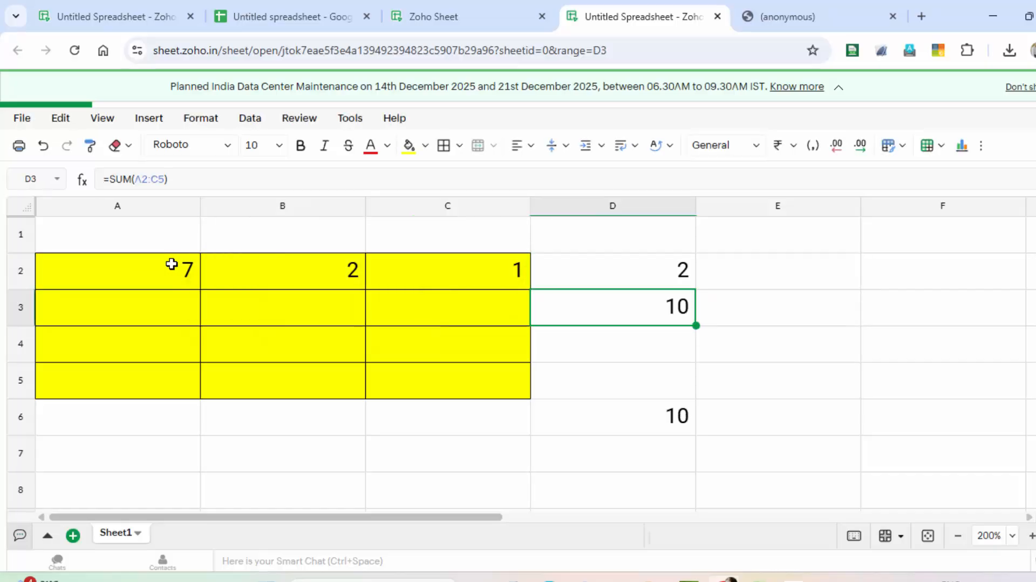
# Copy the values of A2:C2 into rows 3, 4 and 5 of the yellow range
pyautogui.moveTo(164, 284); pyautogui.dragTo(472, 274)
pyautogui.rightClick(471, 275)
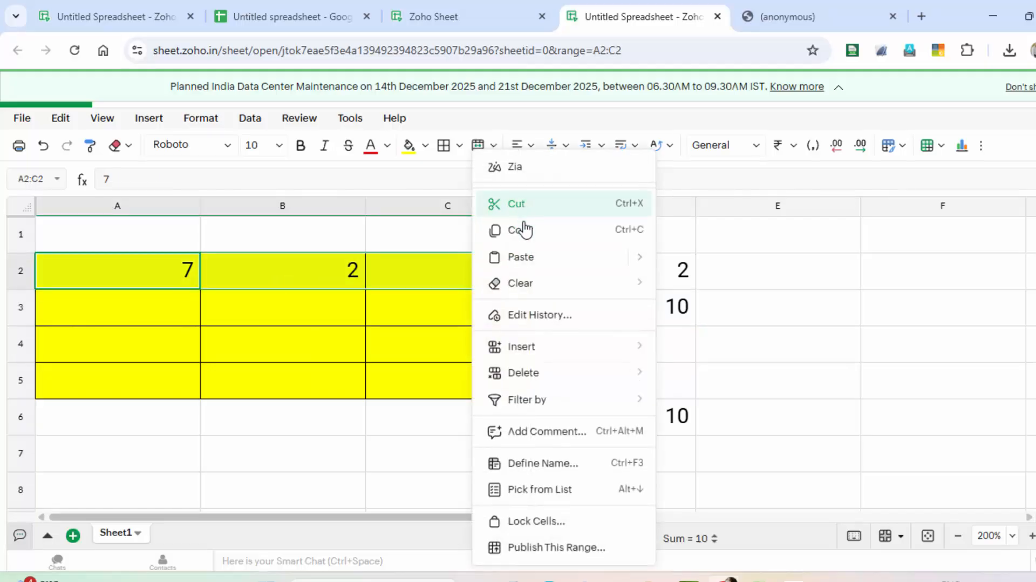
pyautogui.click(524, 229)
pyautogui.click(140, 303)
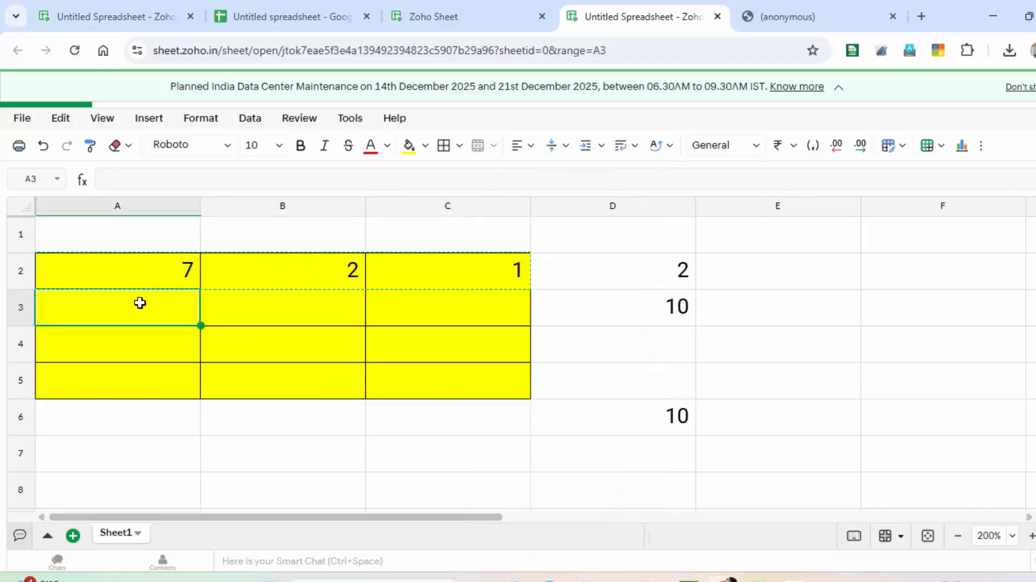
pyautogui.hotkey('ctrl', 'v')
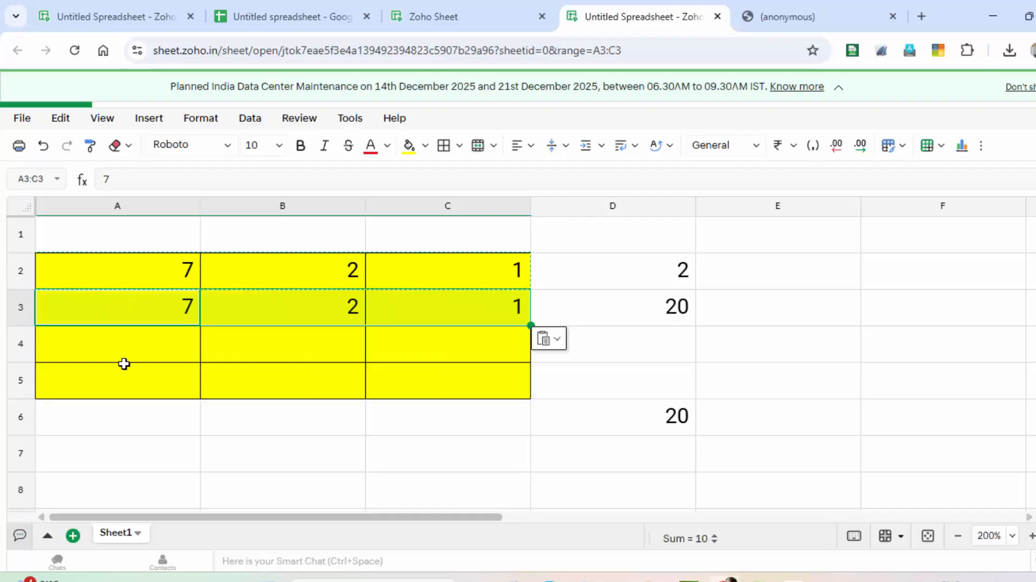
pyautogui.click(127, 357)
pyautogui.hotkey('ctrl', 'v')
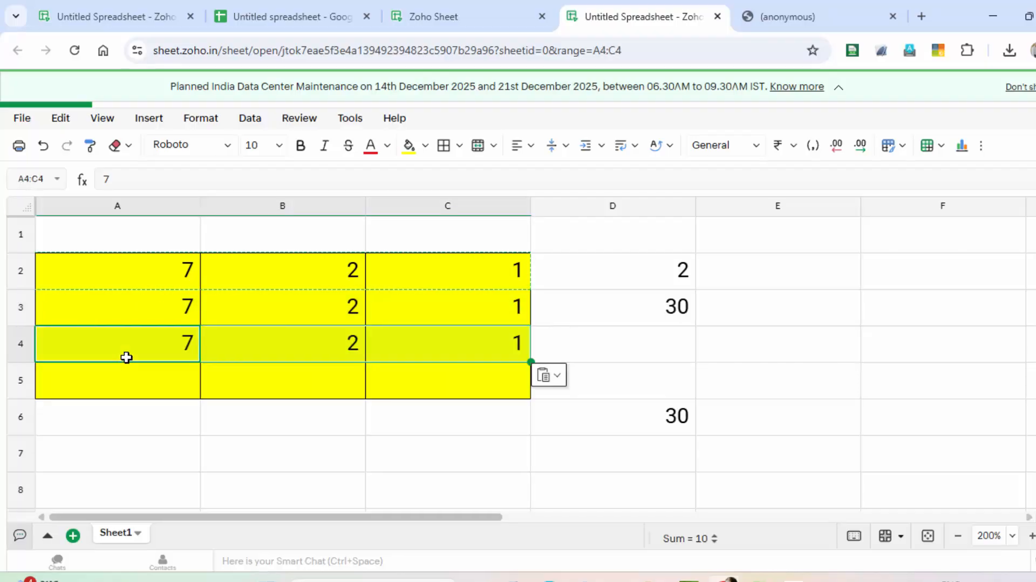
pyautogui.click(143, 371)
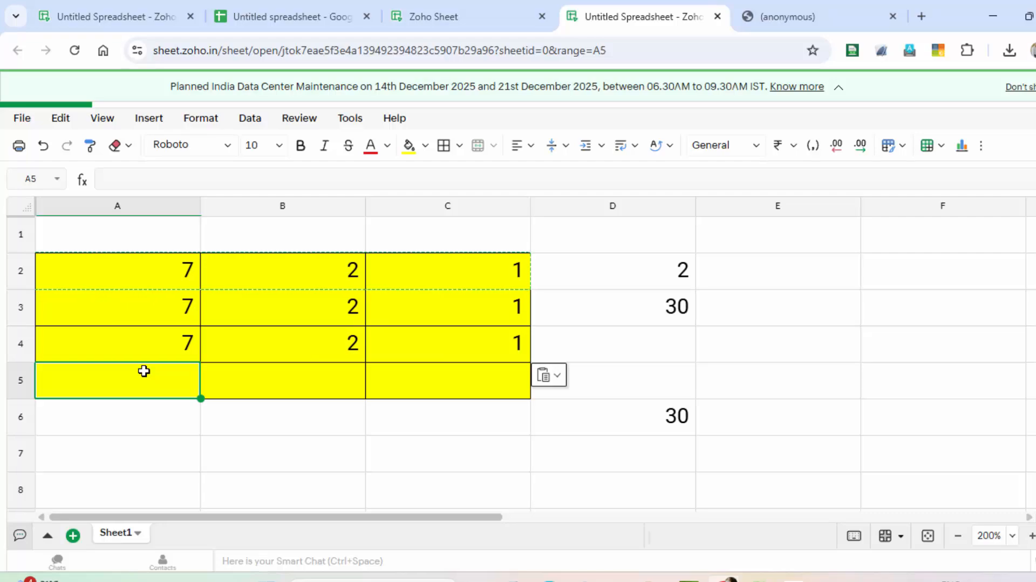
pyautogui.hotkey('ctrl', 'v')
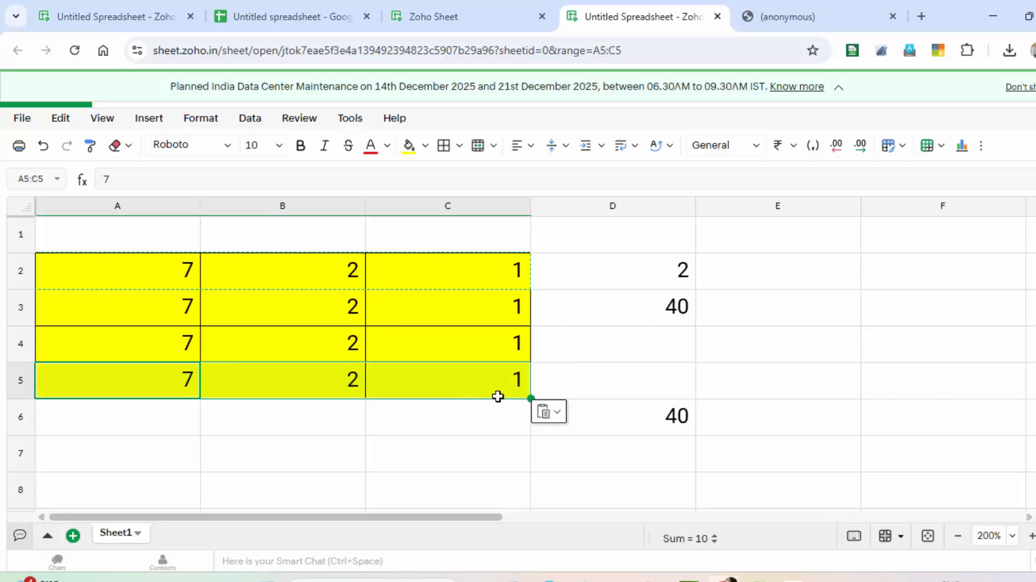
# Multiply all values of the named range in cell C6 with the formula =PRODUCT(Addition)
pyautogui.click(422, 426)
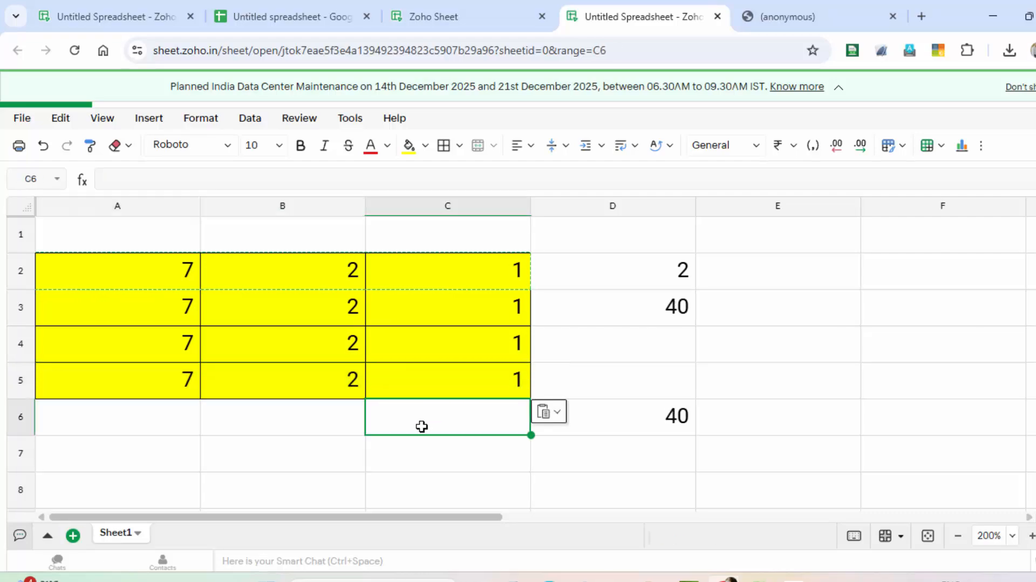
pyautogui.write('=pr')
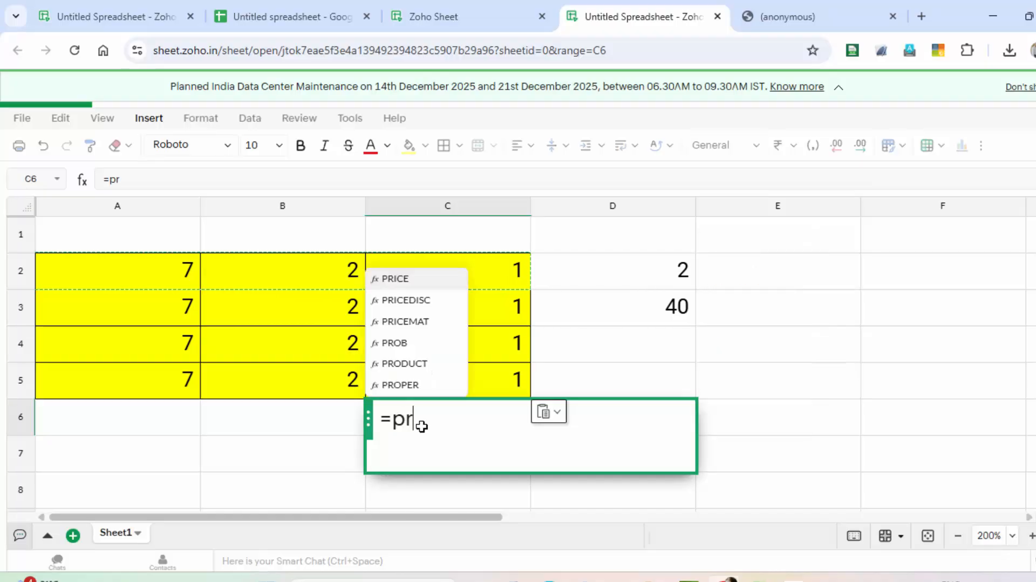
pyautogui.write('oduct')
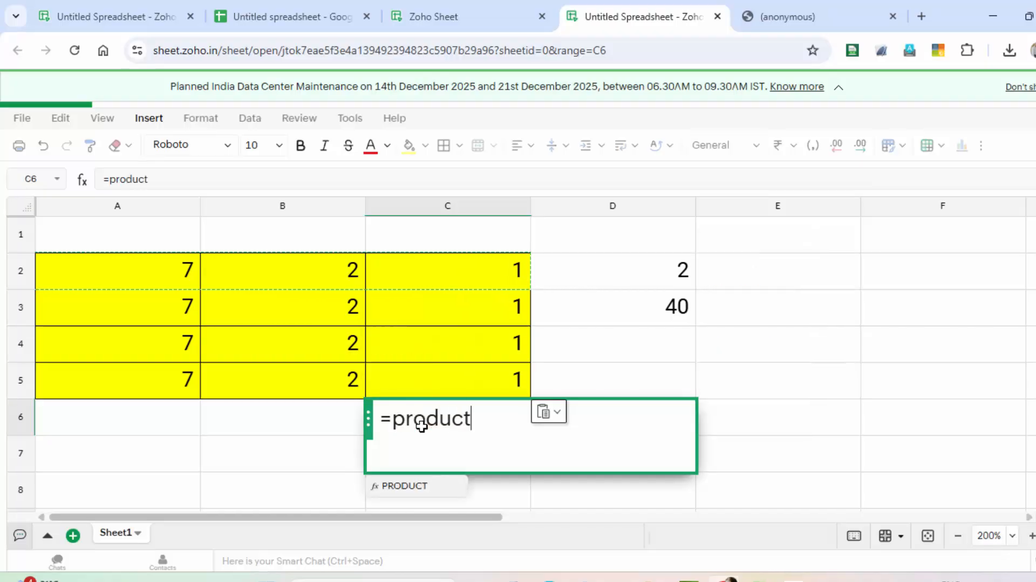
pyautogui.press('Tab')
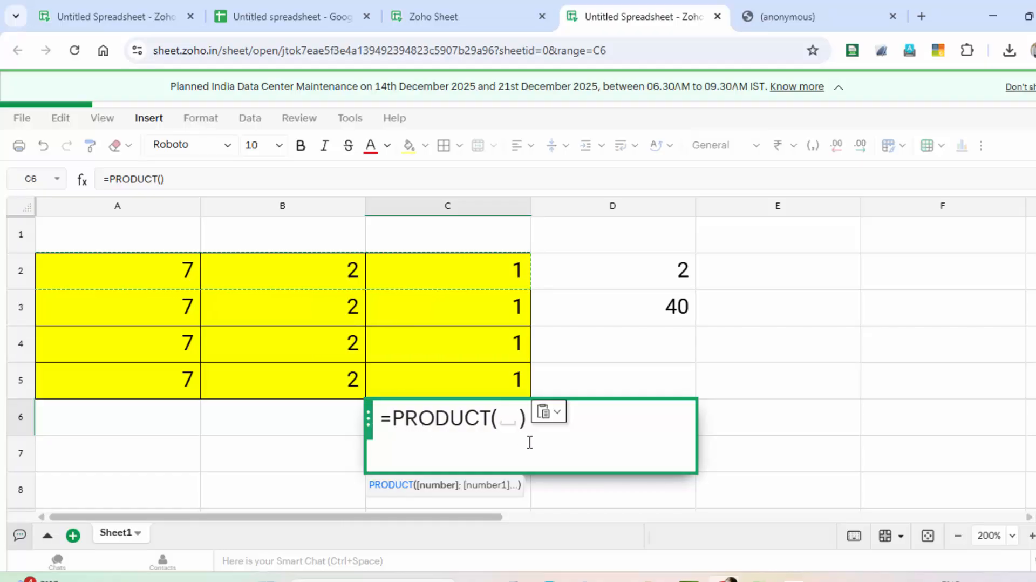
pyautogui.write('Add')
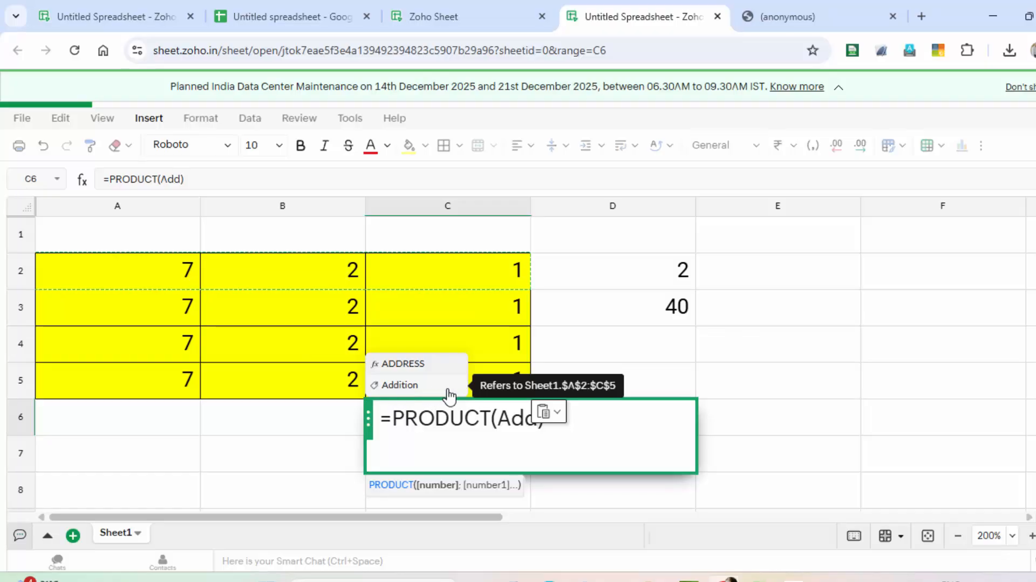
pyautogui.click(422, 385)
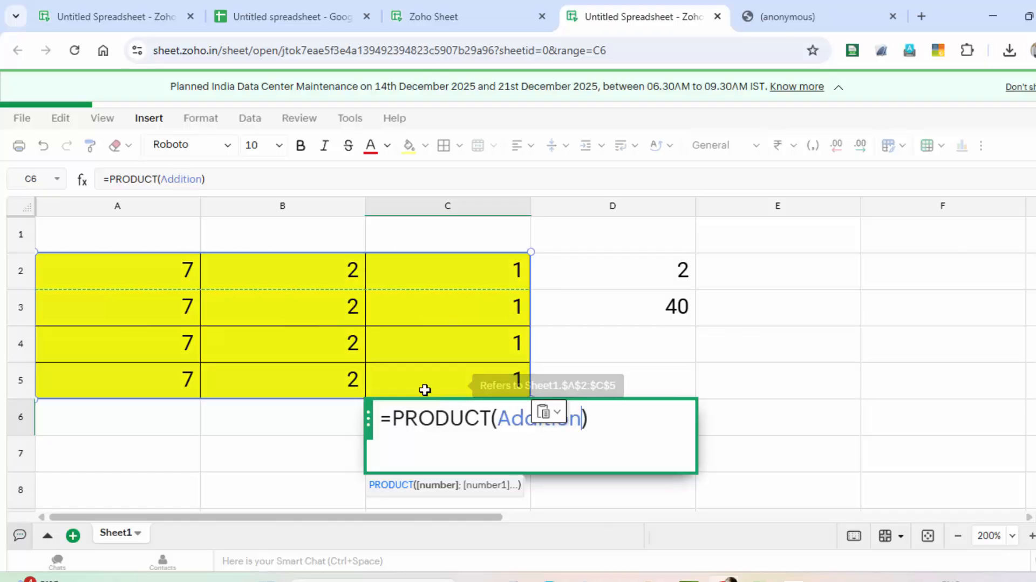
pyautogui.press('Return')
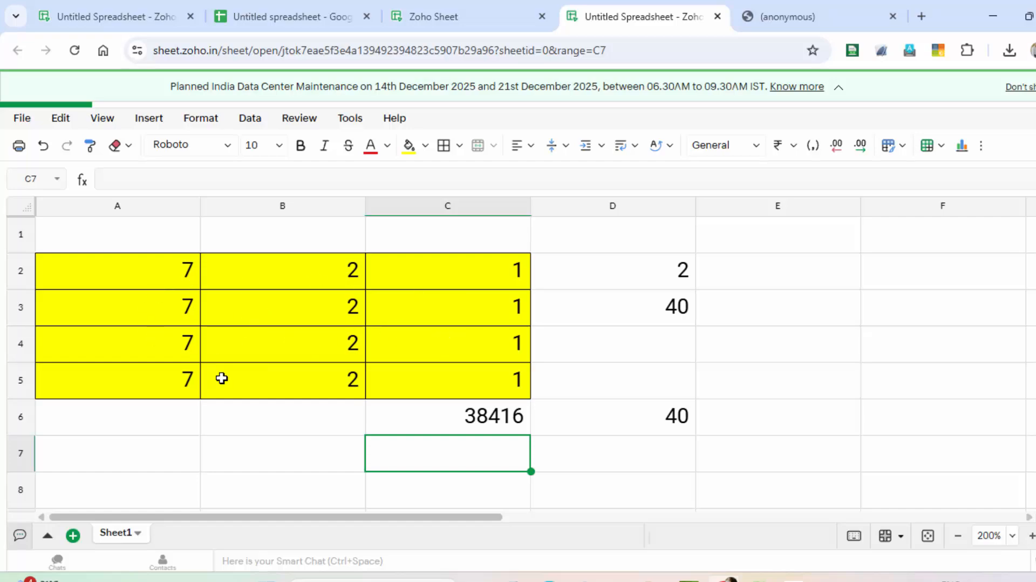
pyautogui.click(491, 421)
# Multiply the yellow cells individually in cell E3 with =A2*B2*C2*A3*B3*C3*A4*B4*C4*A5*B5*C5, and compare the result with the PRODUCT formula in C6
pyautogui.click(783, 305)
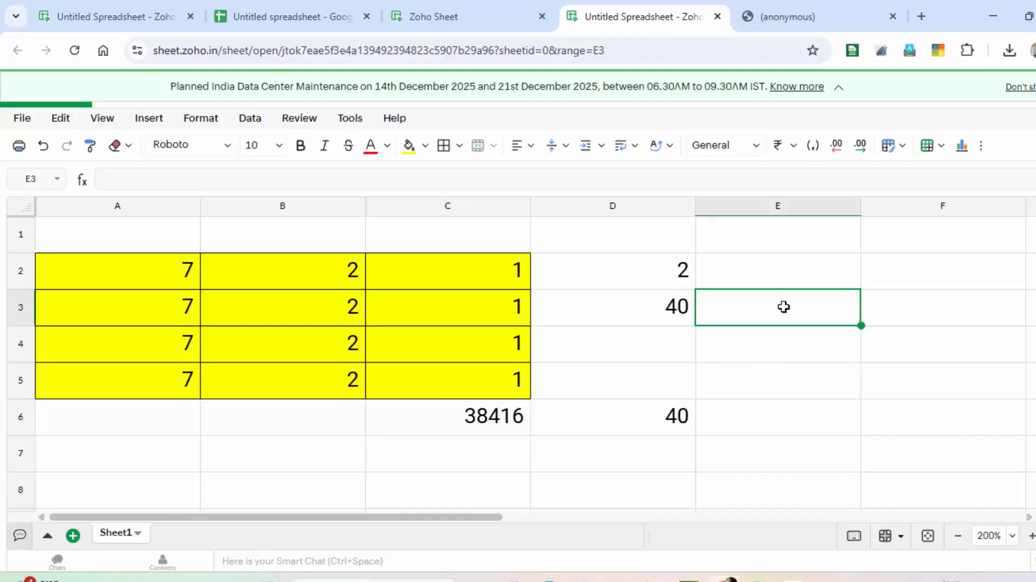
pyautogui.write('=')
pyautogui.click(143, 270)
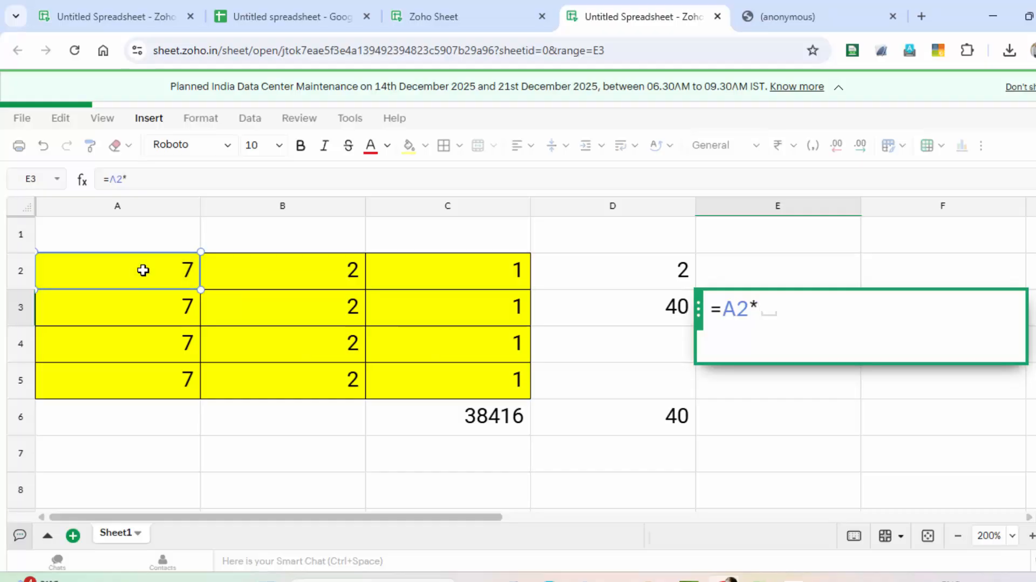
pyautogui.click(254, 264)
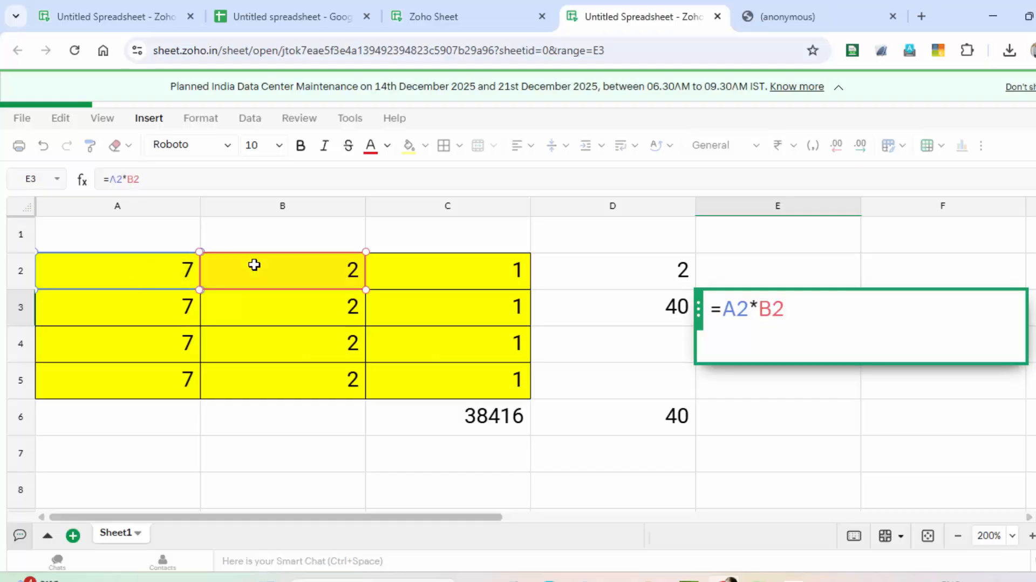
pyautogui.write('*')
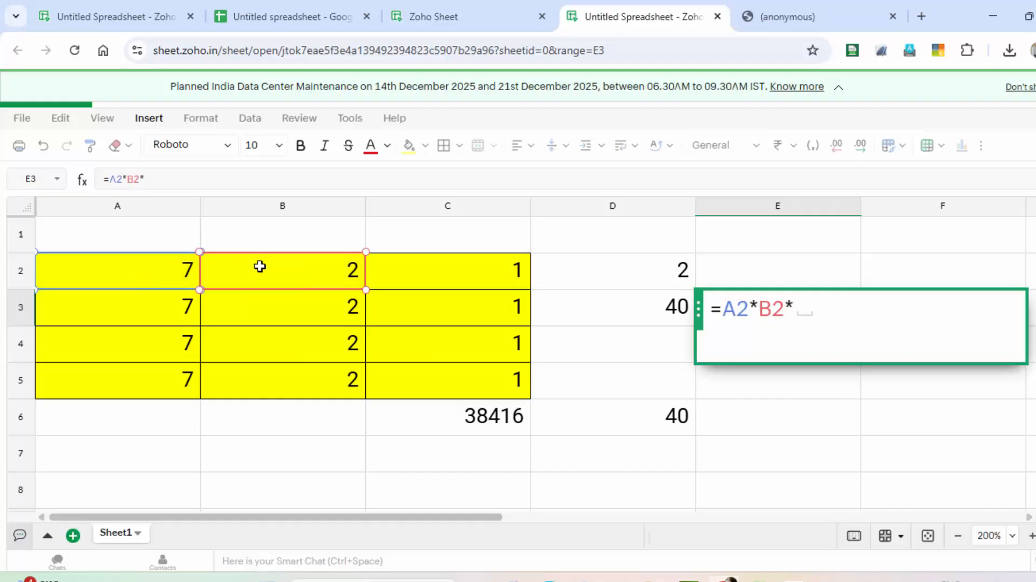
pyautogui.click(401, 258)
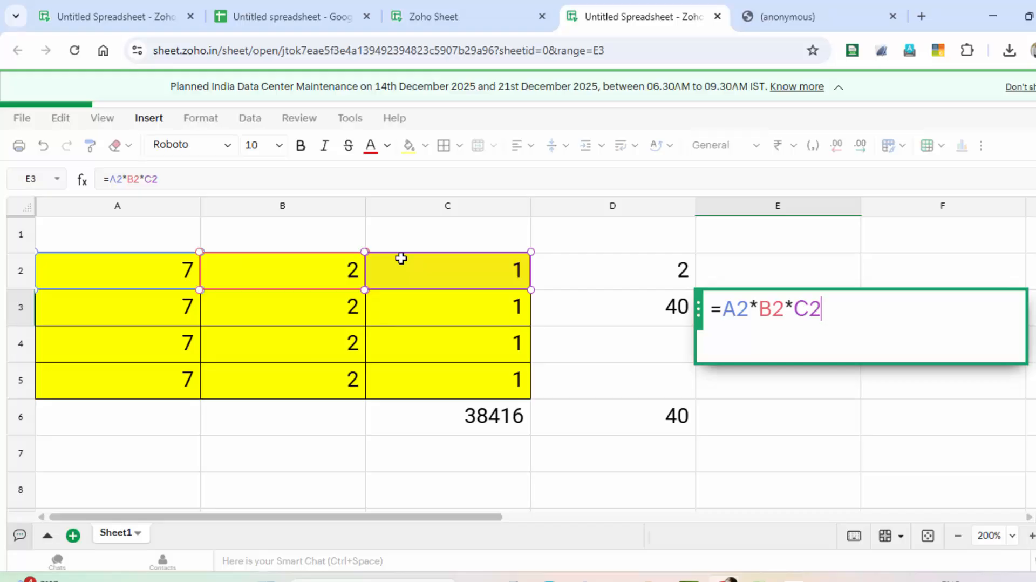
pyautogui.write('*')
pyautogui.click(146, 316)
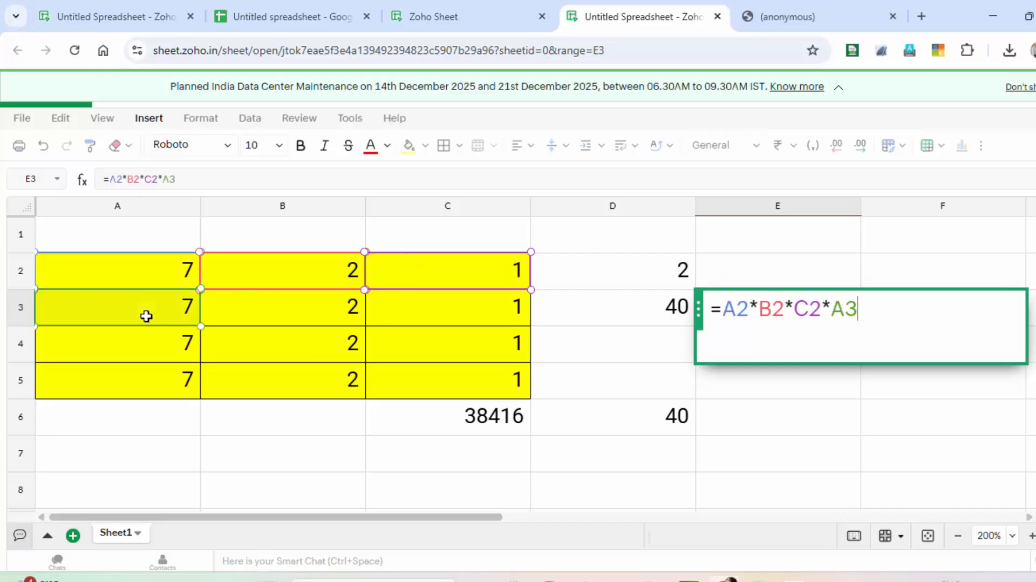
pyautogui.write('*')
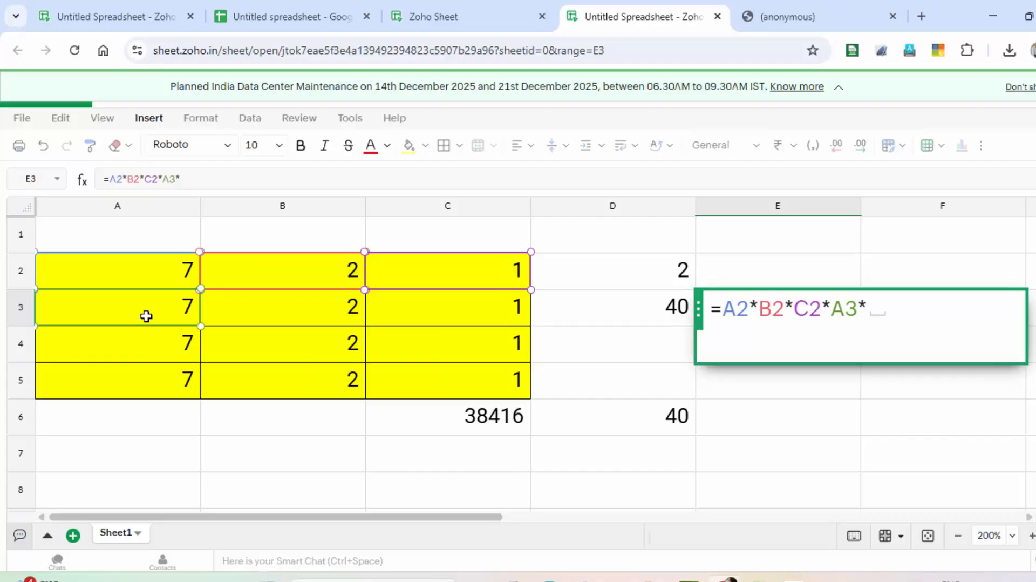
pyautogui.click(236, 301)
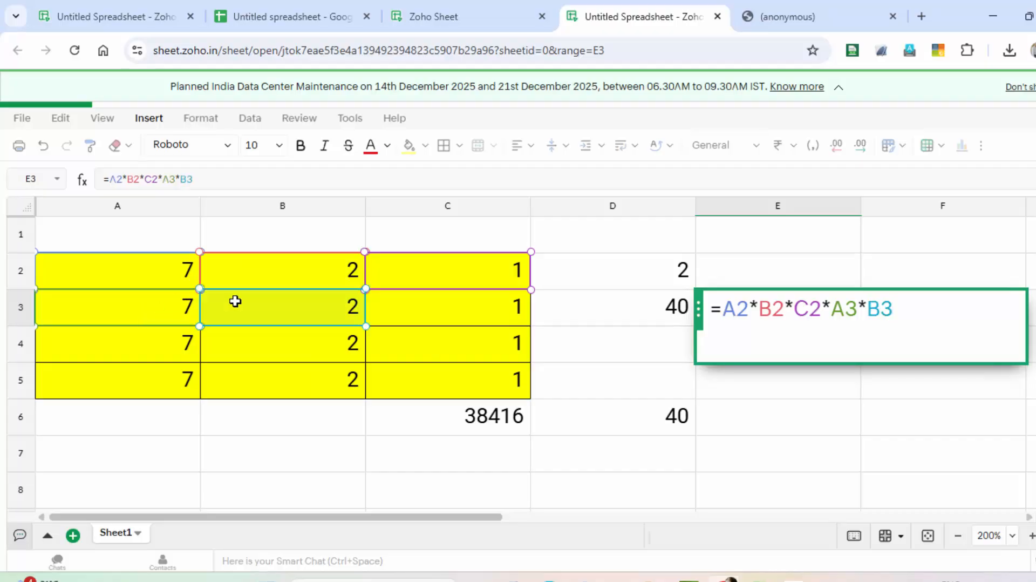
pyautogui.write('*')
pyautogui.click(415, 314)
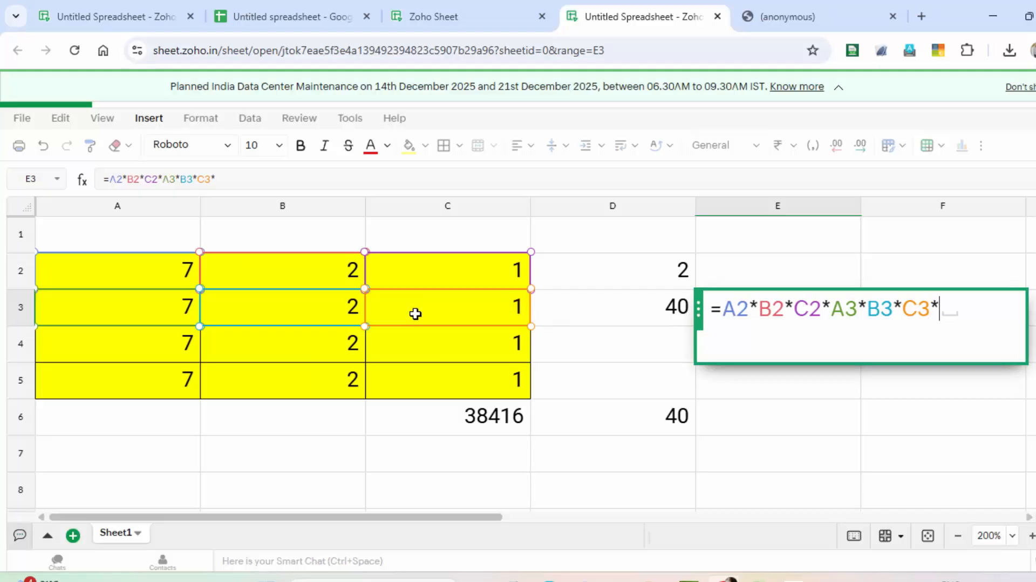
pyautogui.click(184, 341)
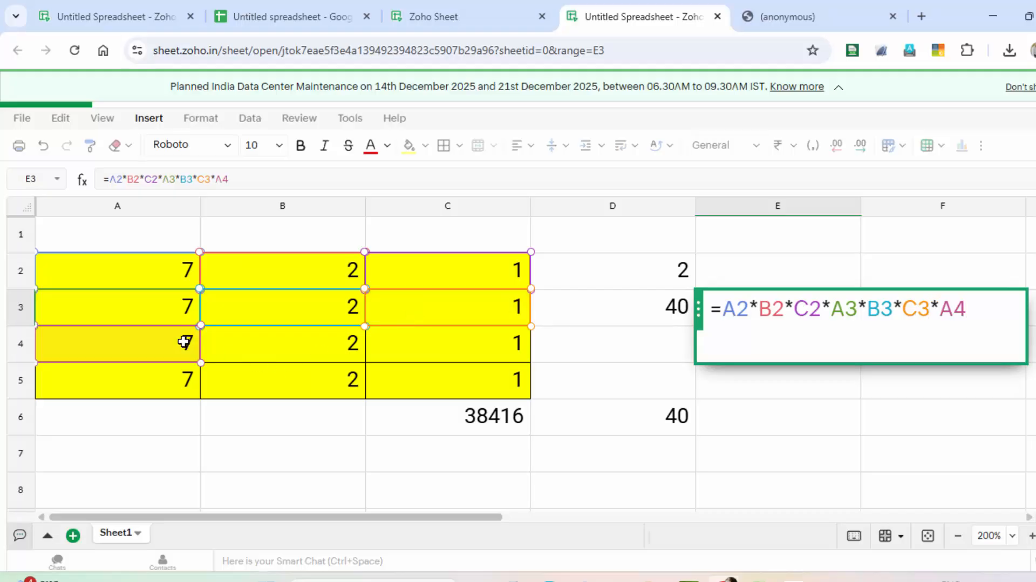
pyautogui.click(292, 359)
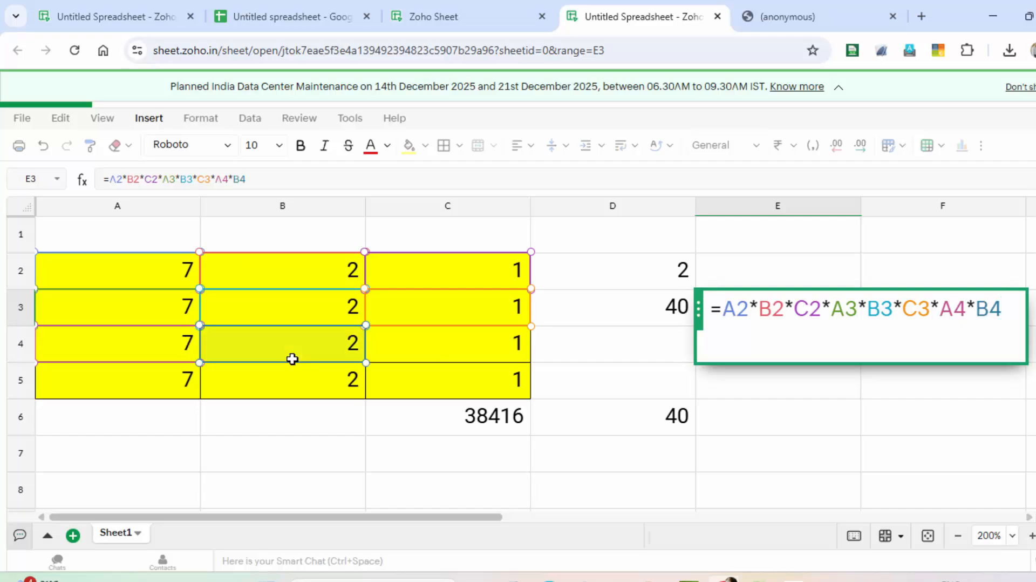
pyautogui.write('*')
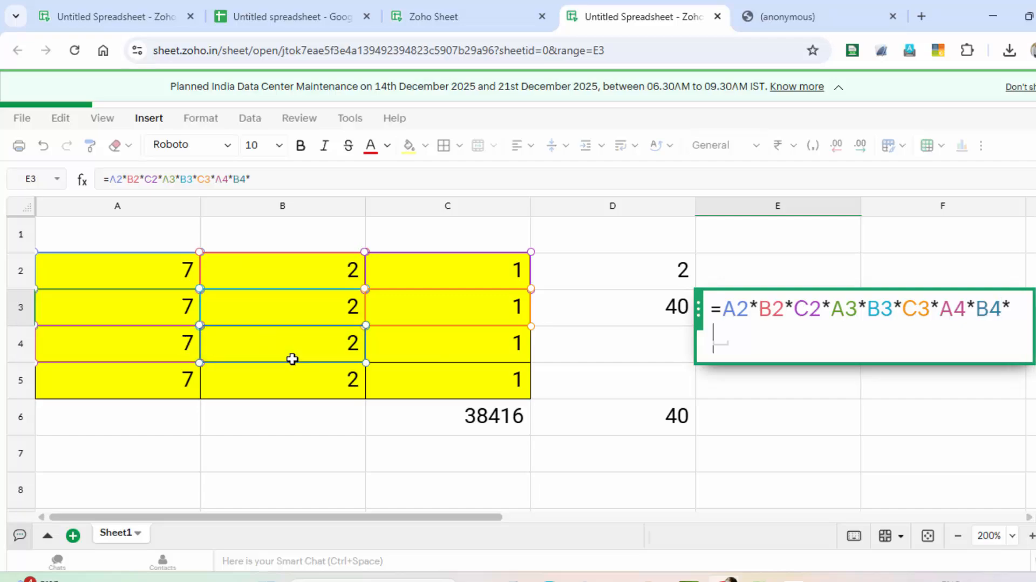
pyautogui.click(429, 356)
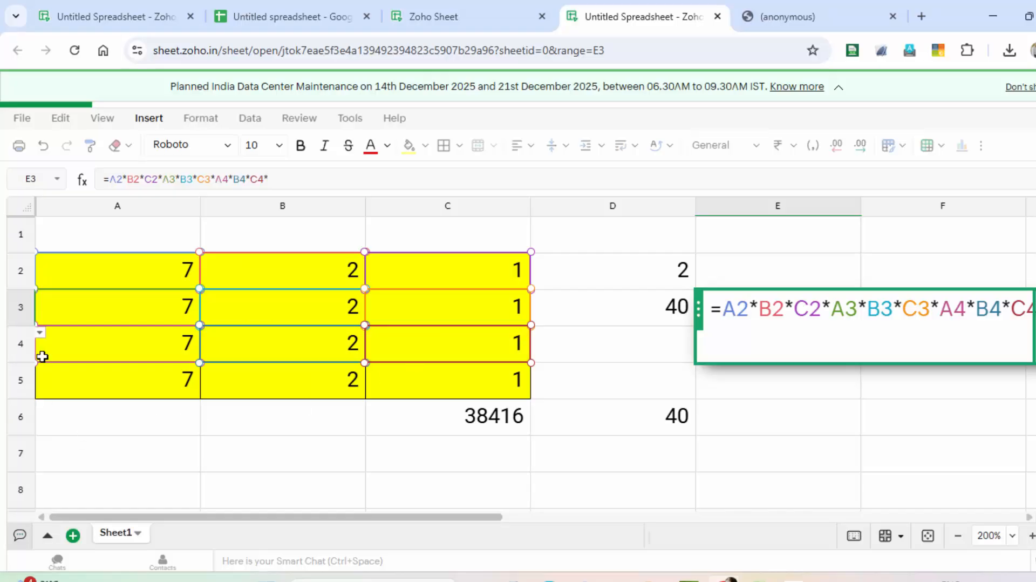
pyautogui.write('*')
pyautogui.click(128, 387)
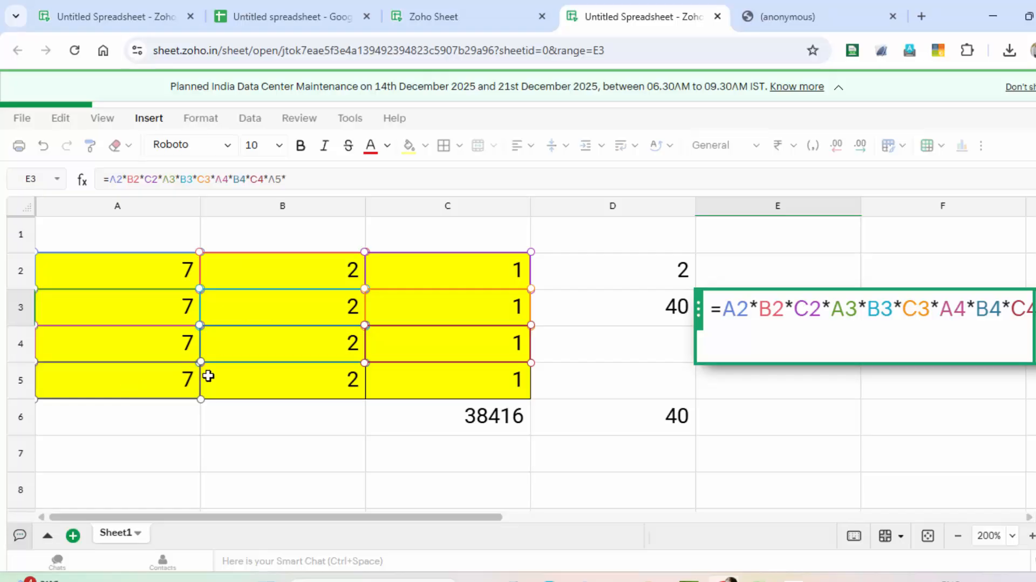
pyautogui.click(271, 393)
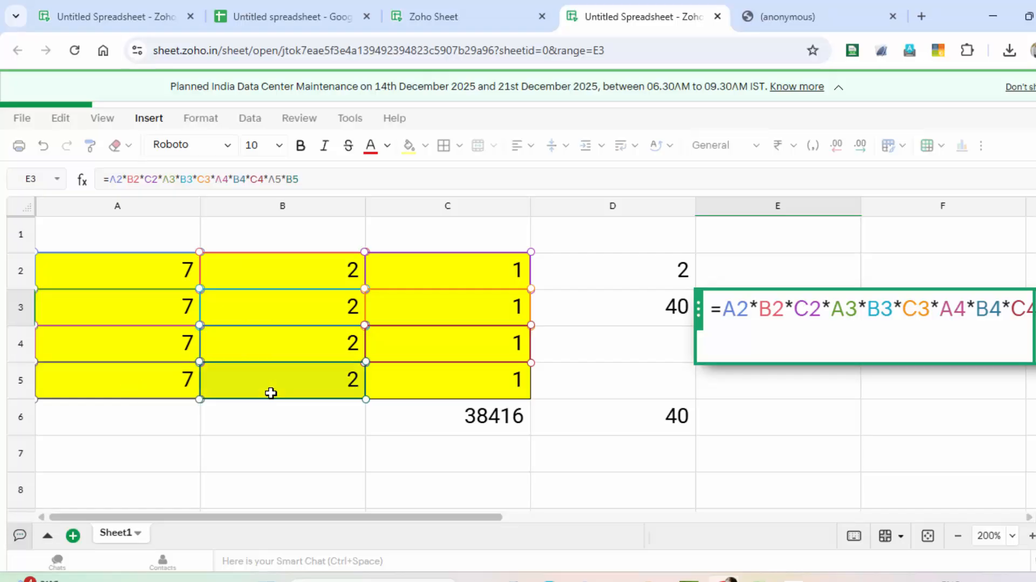
pyautogui.write('*')
pyautogui.click(413, 392)
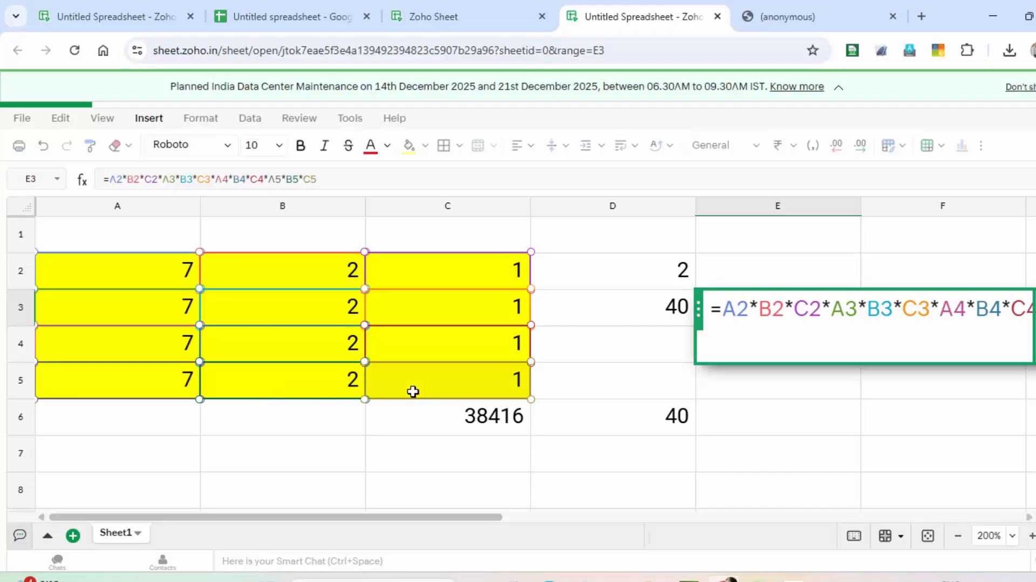
pyautogui.press('Return')
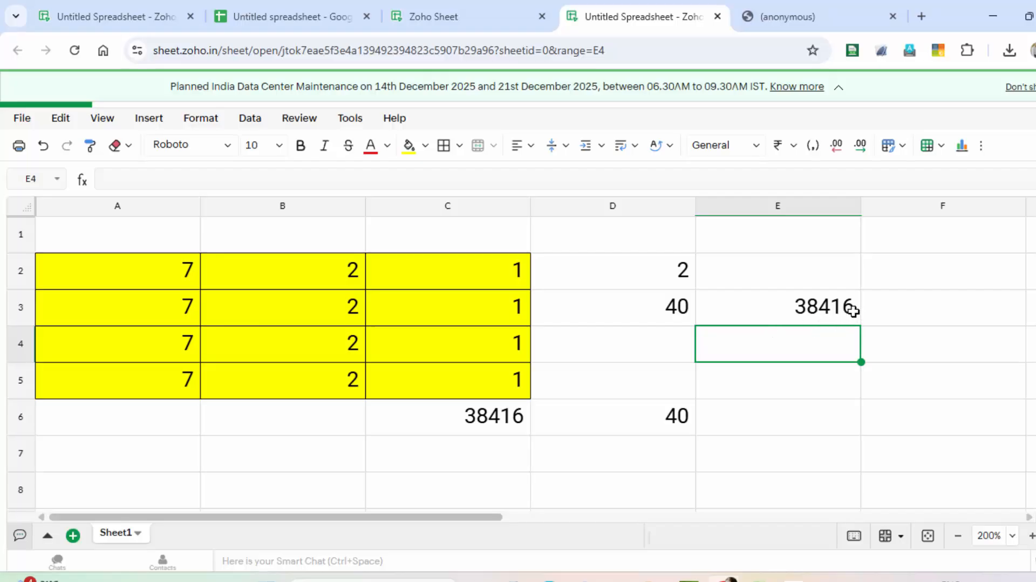
pyautogui.click(812, 306)
pyautogui.click(482, 427)
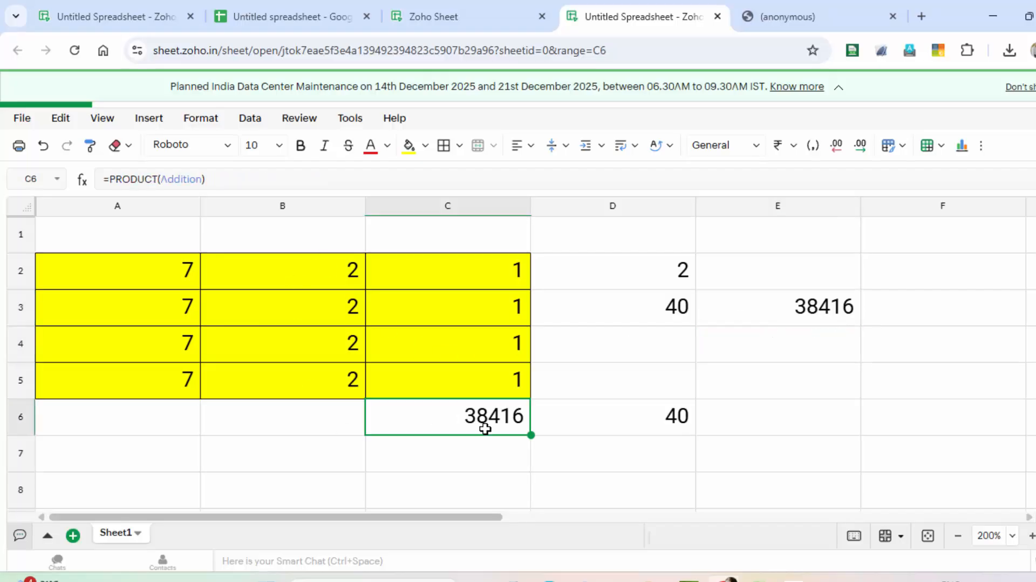
# Enter the formula =PRODUCT(Addition) in cell A7 to multiply the named range again
pyautogui.click(141, 437)
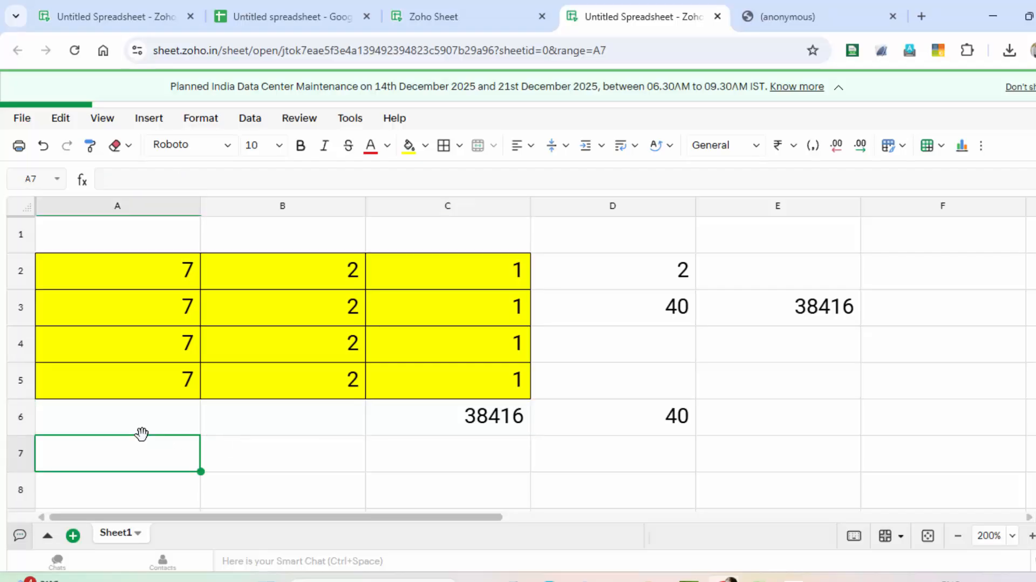
pyautogui.write('=pro')
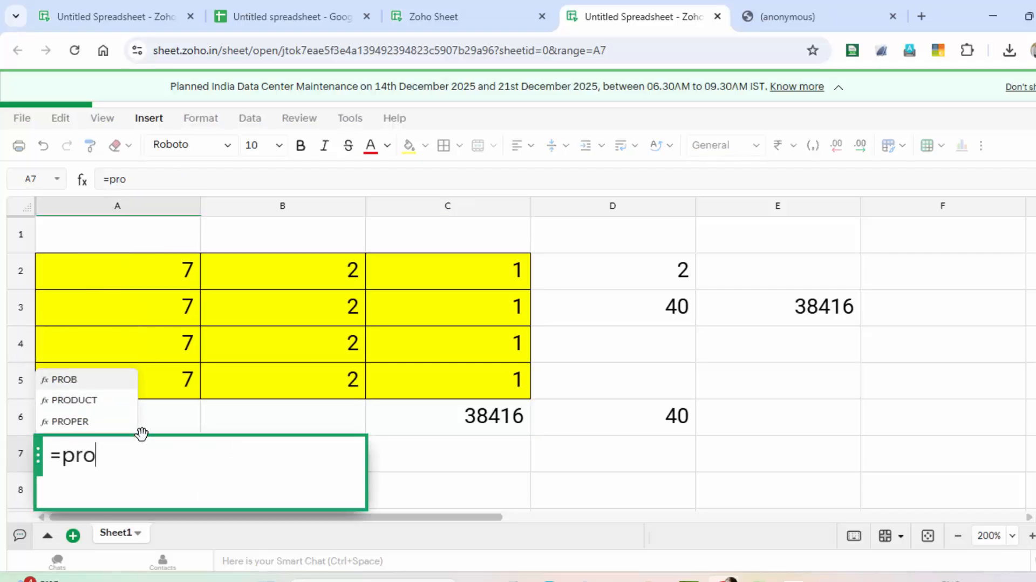
pyautogui.write('d')
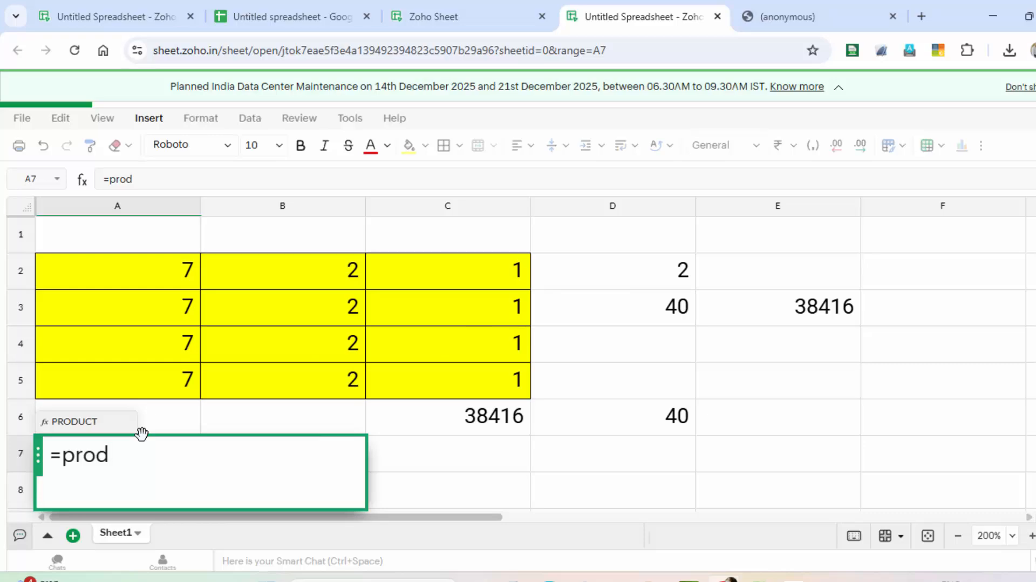
pyautogui.press('Tab')
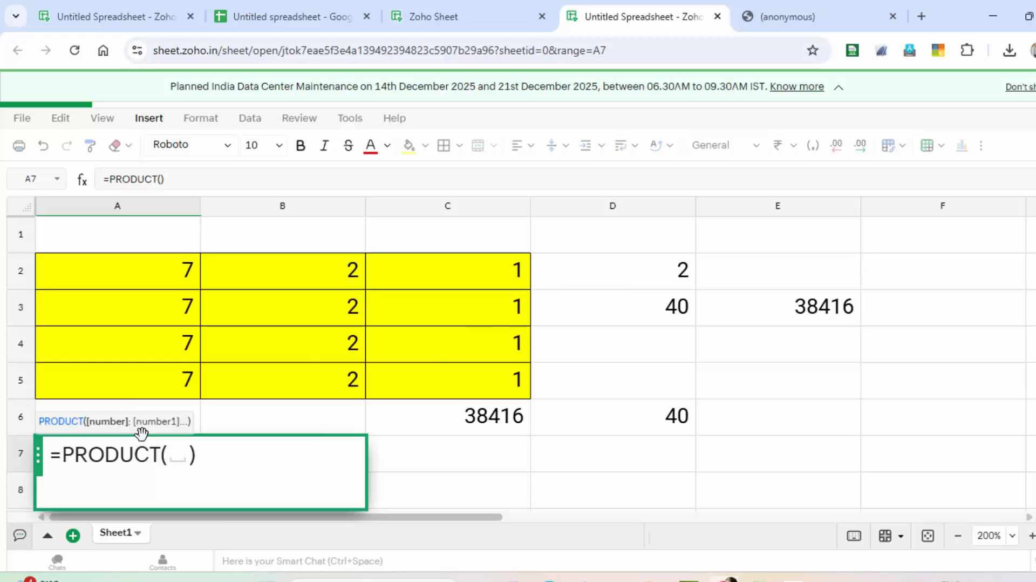
pyautogui.write('ADD')
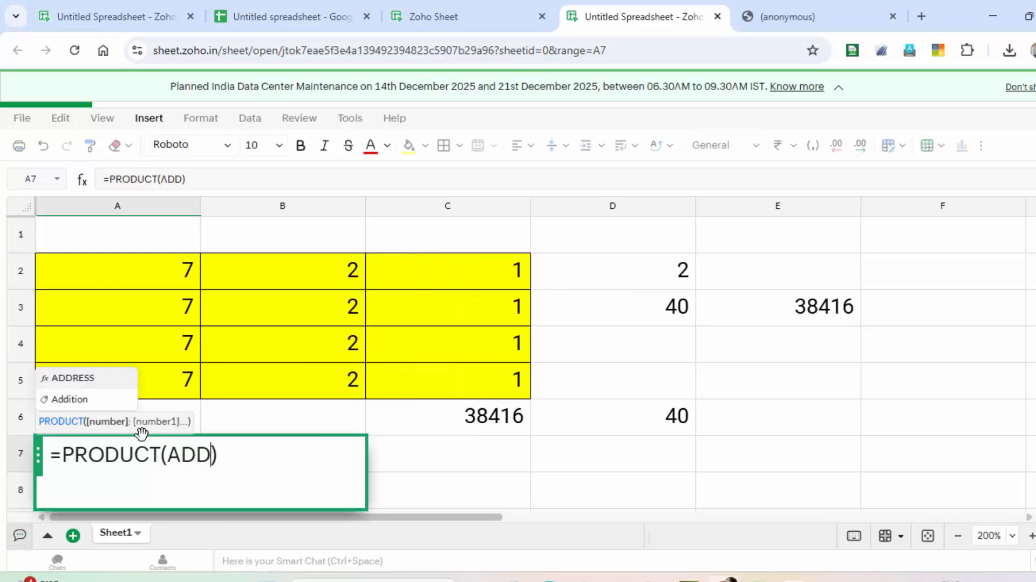
pyautogui.click(81, 399)
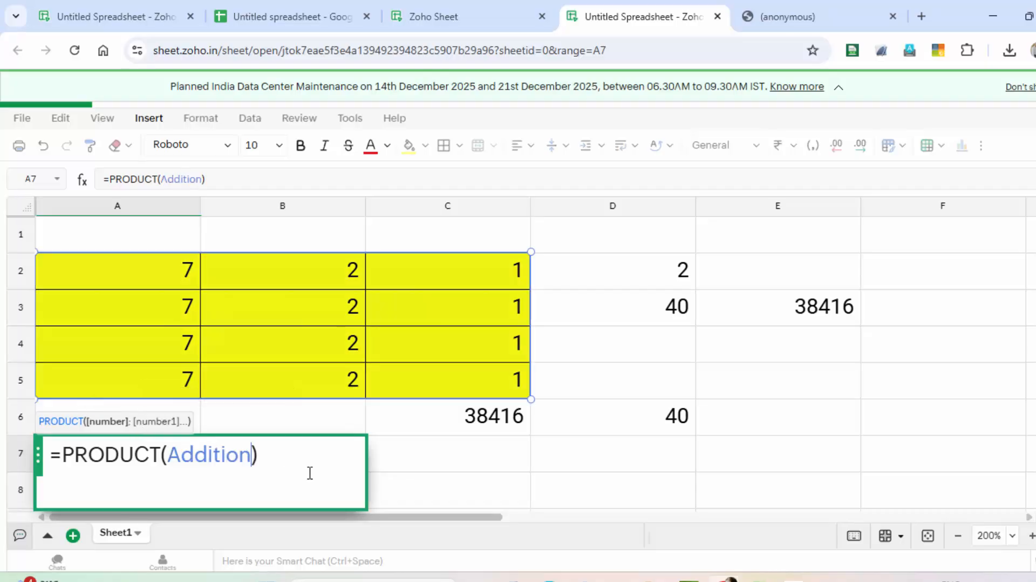
pyautogui.press('Return')
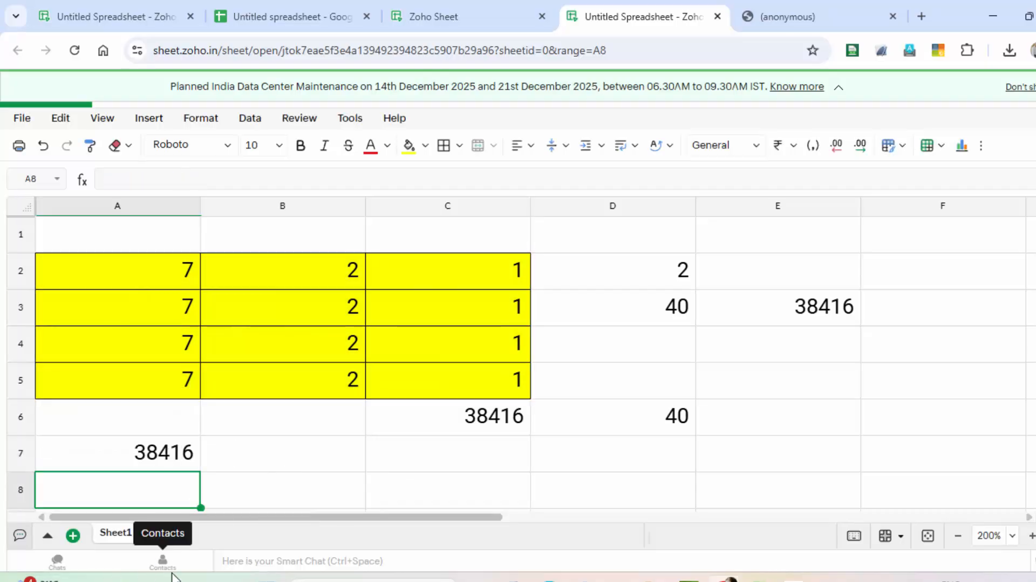
# Enter the formula =SUM(Addition) in cell B7 to total the named range
pyautogui.click(289, 453)
pyautogui.write('=SUM(')
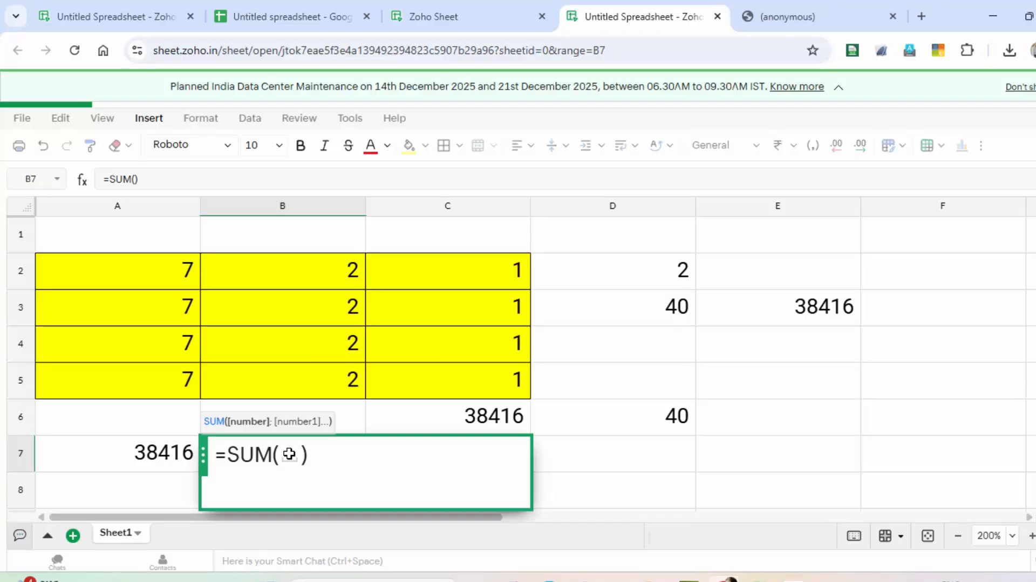
pyautogui.write('ad')
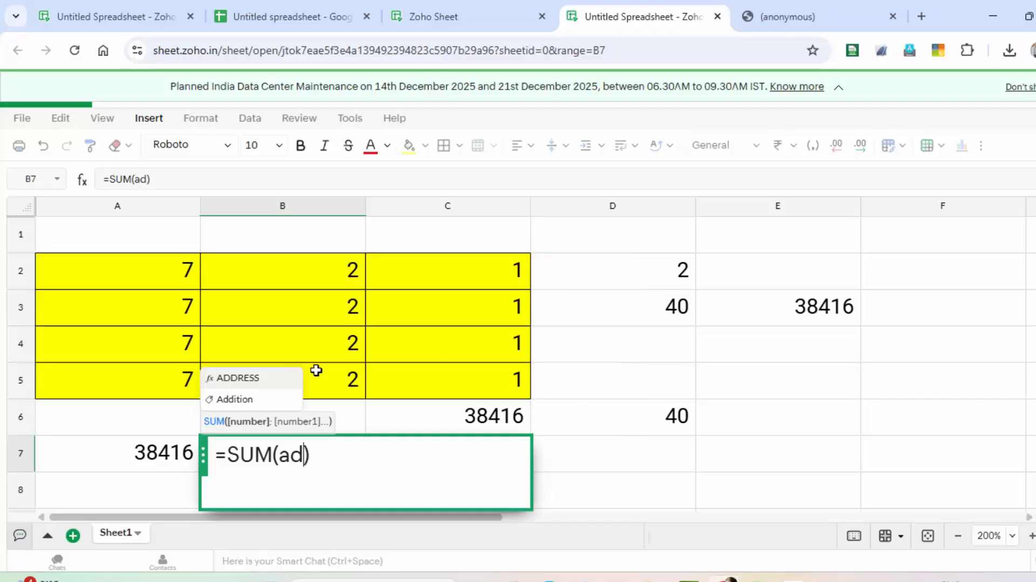
pyautogui.write('d')
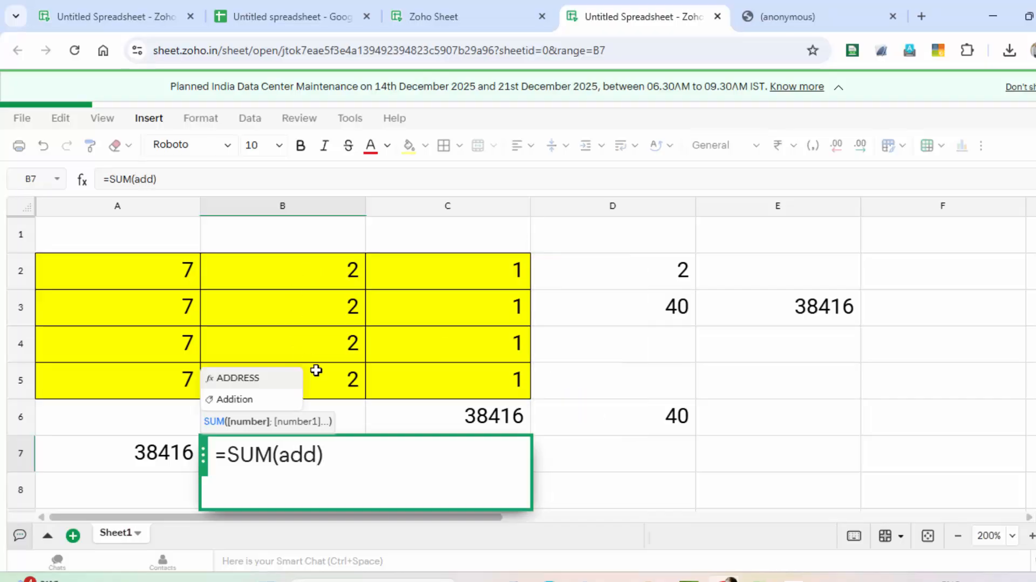
pyautogui.click(245, 400)
pyautogui.press('Return')
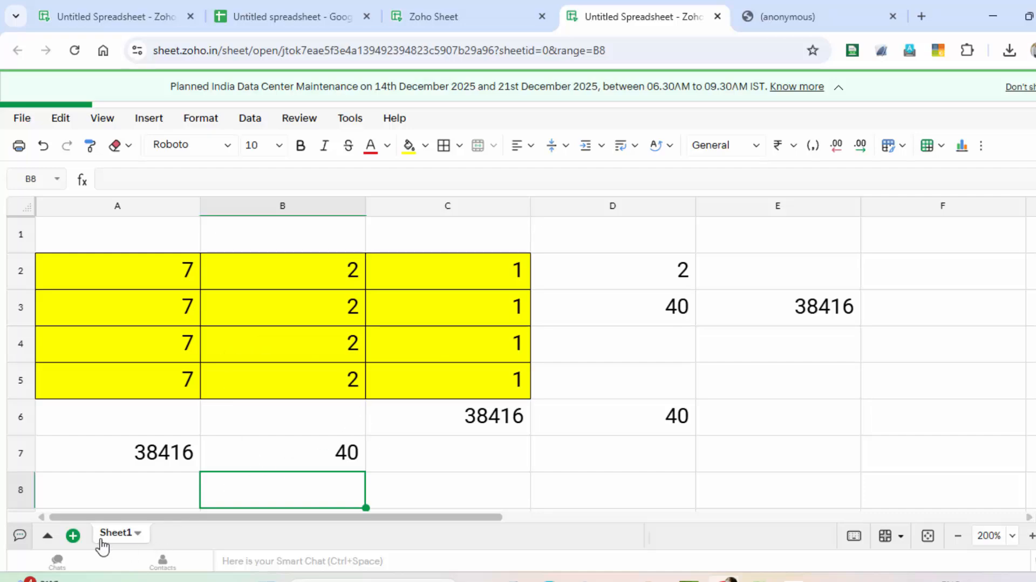
# Add a new sheet and fill in a new name definition, Calculate, for its range A1:C3
pyautogui.click(72, 535)
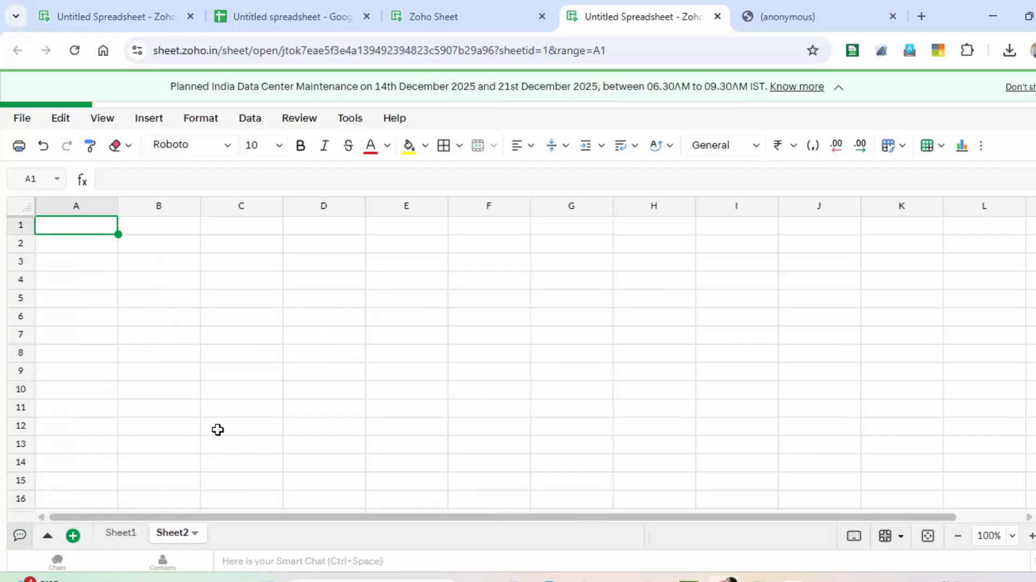
pyautogui.click(1031, 535)
pyautogui.click(1031, 536)
pyautogui.click(1031, 535)
pyautogui.click(1031, 535)
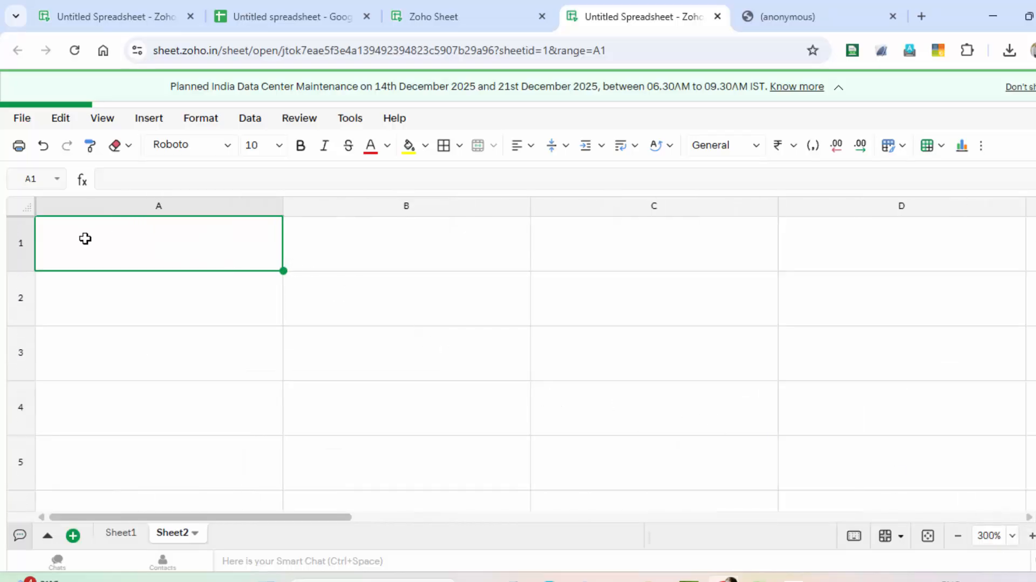
pyautogui.moveTo(147, 244); pyautogui.dragTo(427, 334)
pyautogui.moveTo(507, 336); pyautogui.dragTo(597, 328)
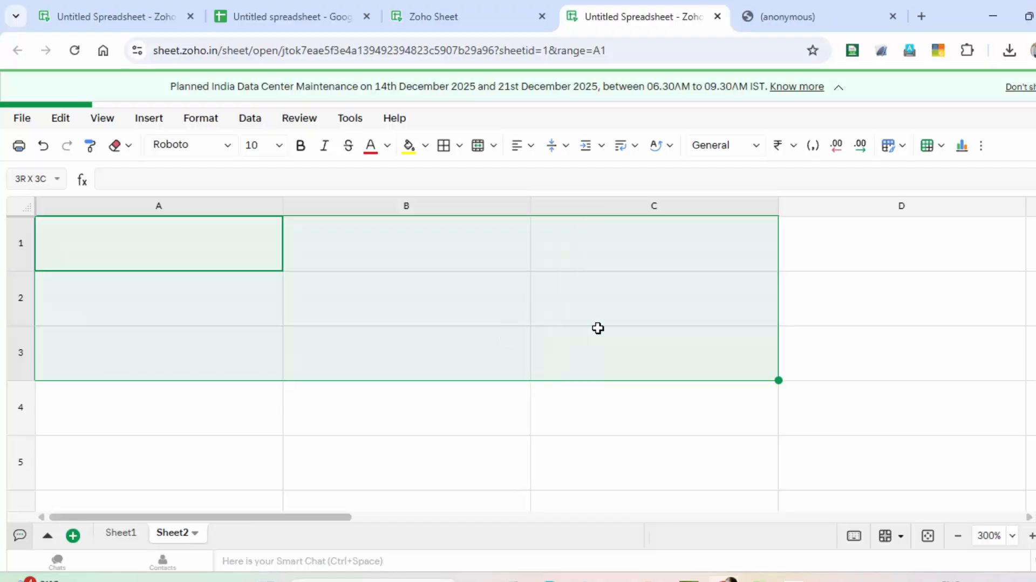
pyautogui.click(155, 121)
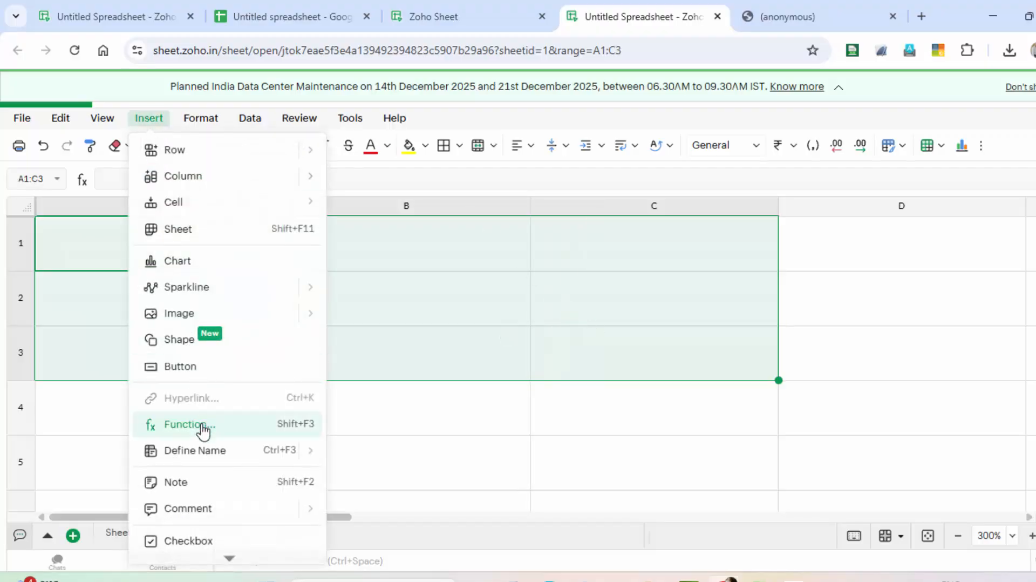
pyautogui.click(203, 450)
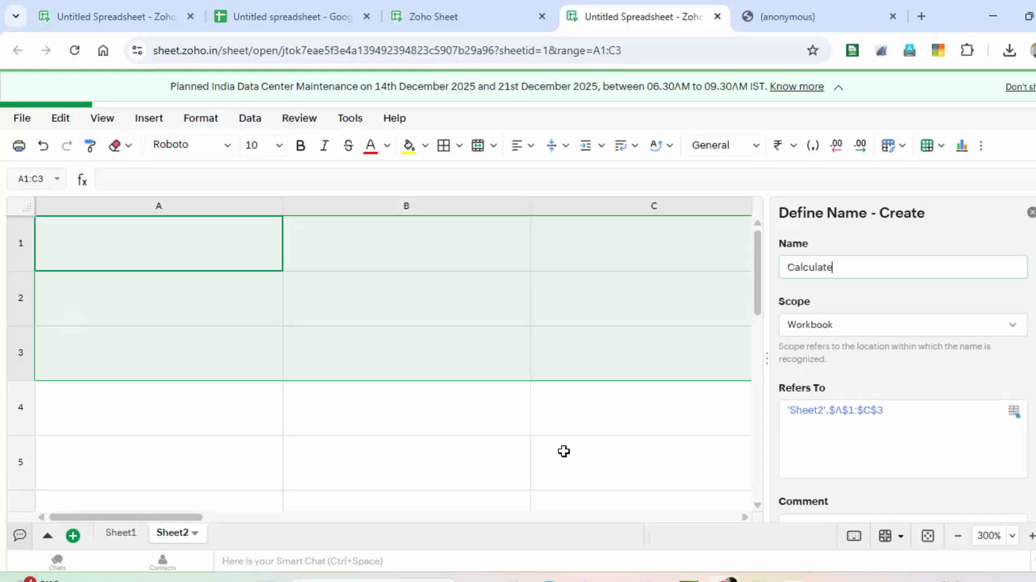
# Fill range A1:C3 with yellow and add borders around all its cells
pyautogui.click(409, 145)
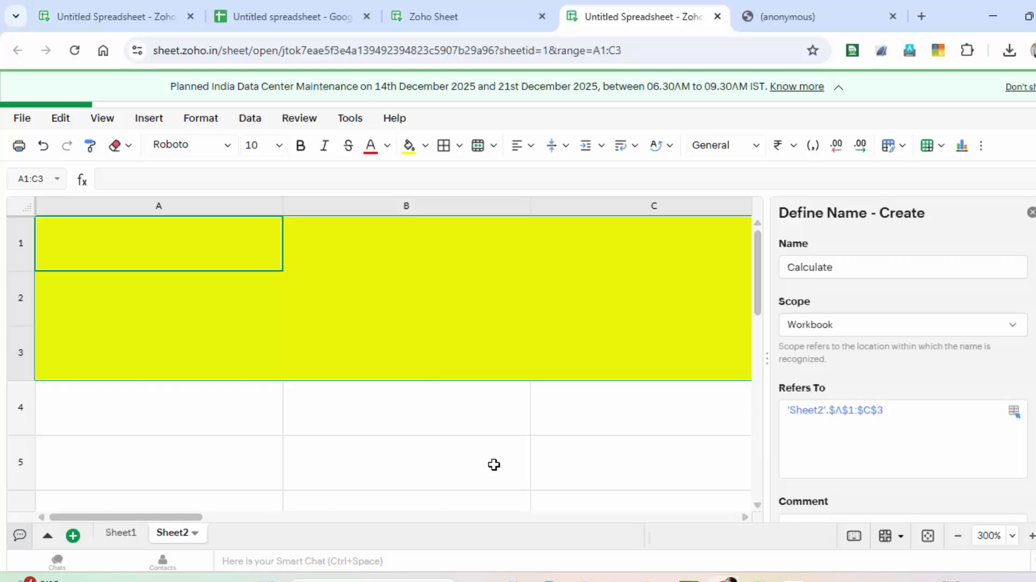
pyautogui.click(958, 536)
pyautogui.click(958, 536)
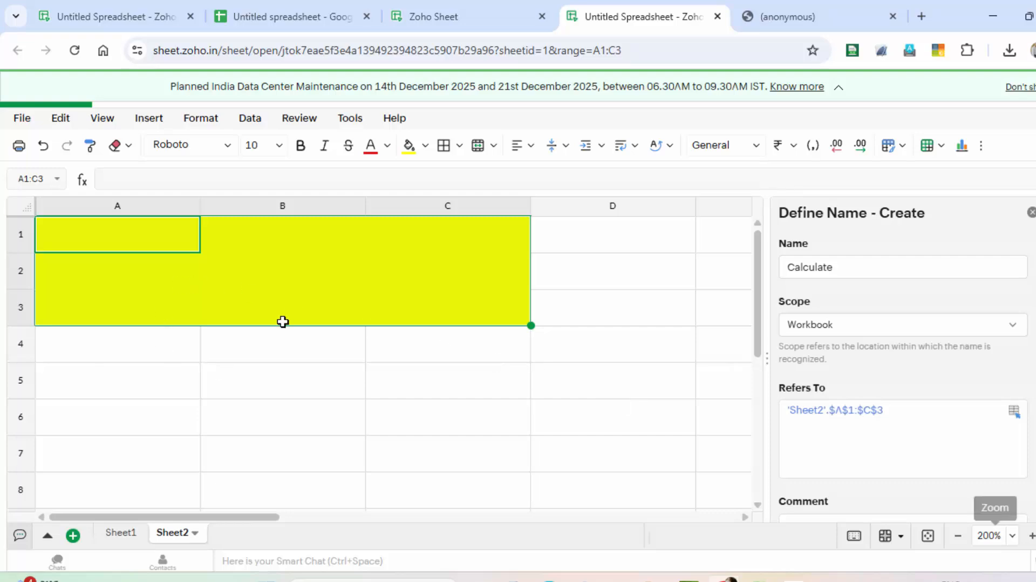
pyautogui.moveTo(83, 229)
pyautogui.mouseDown()
pyautogui.moveTo(409, 248)
pyautogui.moveTo(449, 306)
pyautogui.mouseUp()
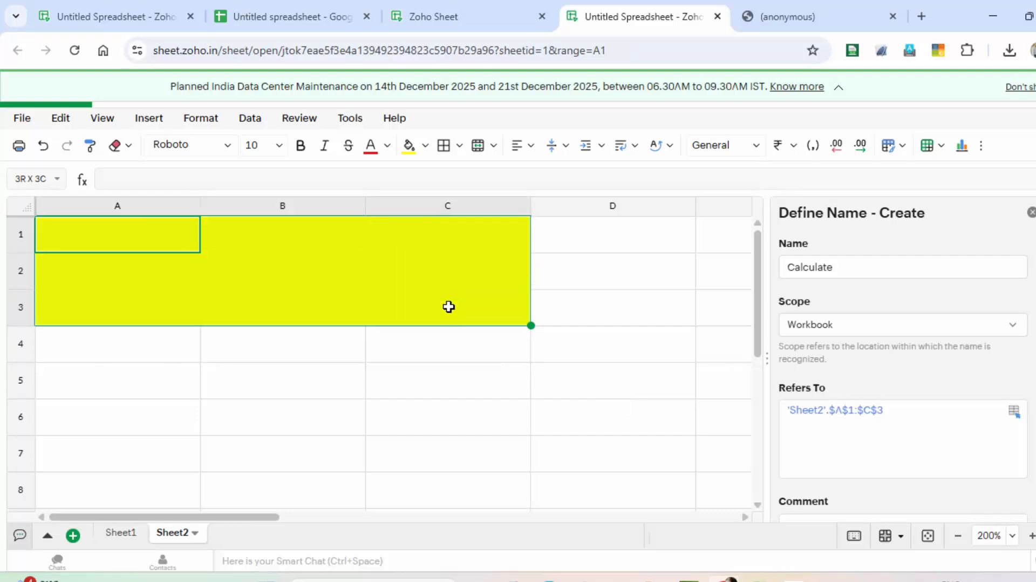
pyautogui.click(444, 145)
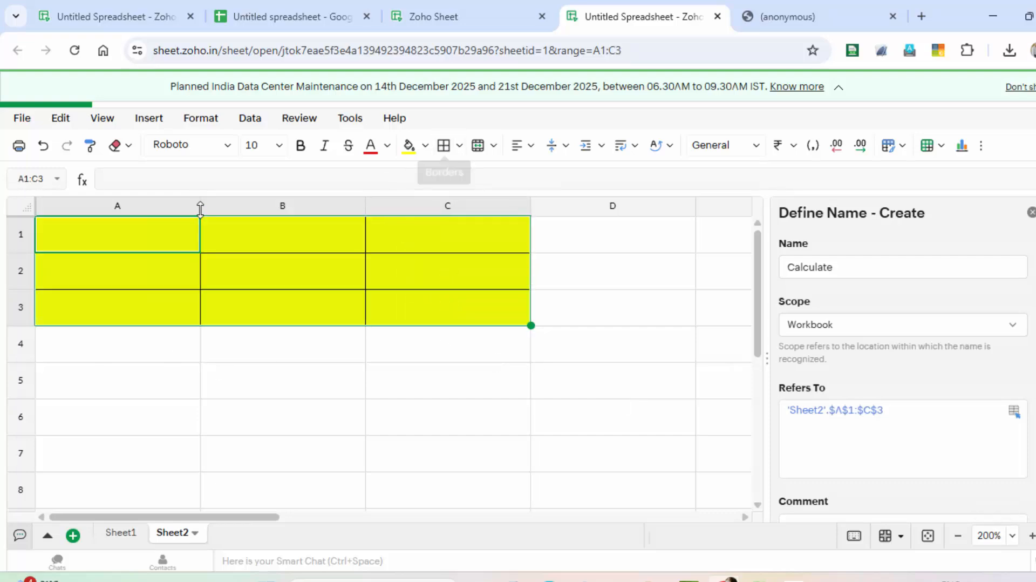
pyautogui.click(97, 239)
pyautogui.write('6')
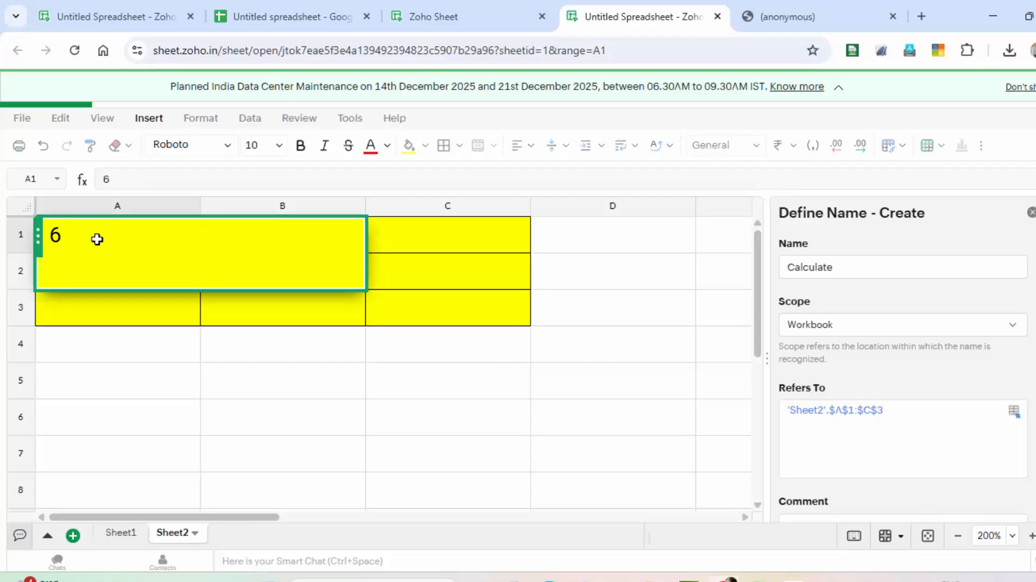
pyautogui.press('BackSpace')
pyautogui.click(164, 366)
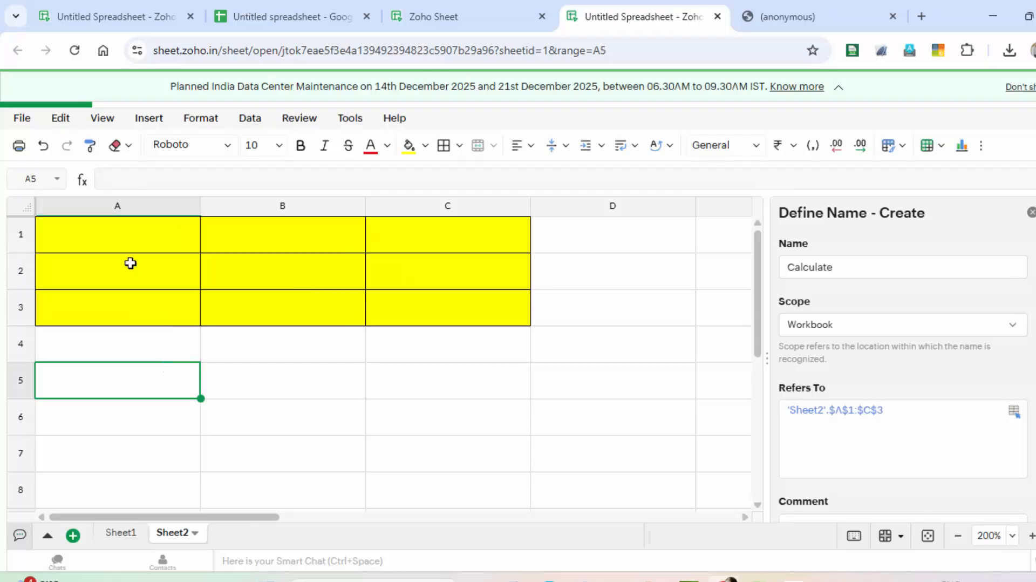
# Enter the sample texts t, yy and t in cells A1, B1 and C1
pyautogui.click(115, 232)
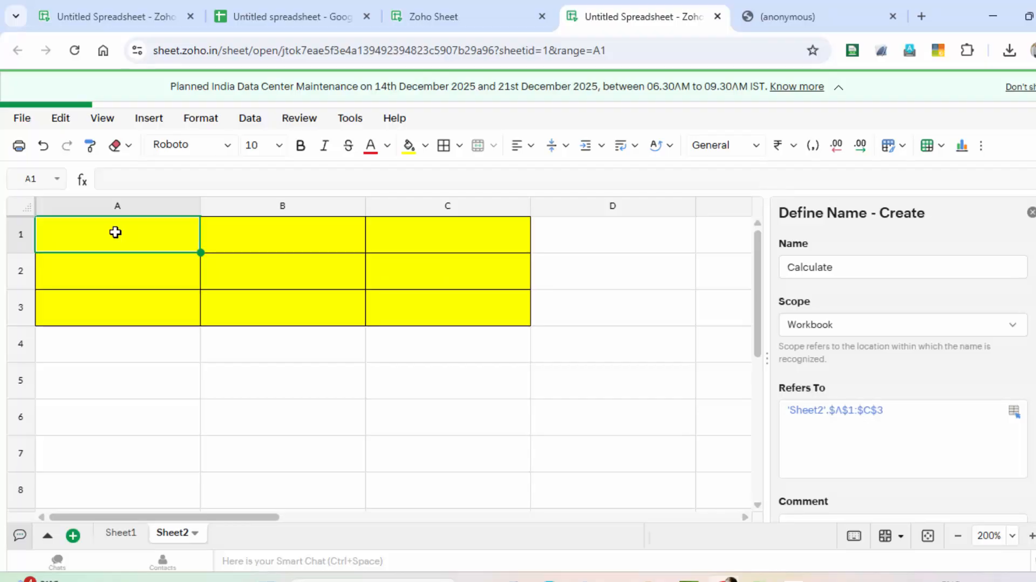
pyautogui.write('t')
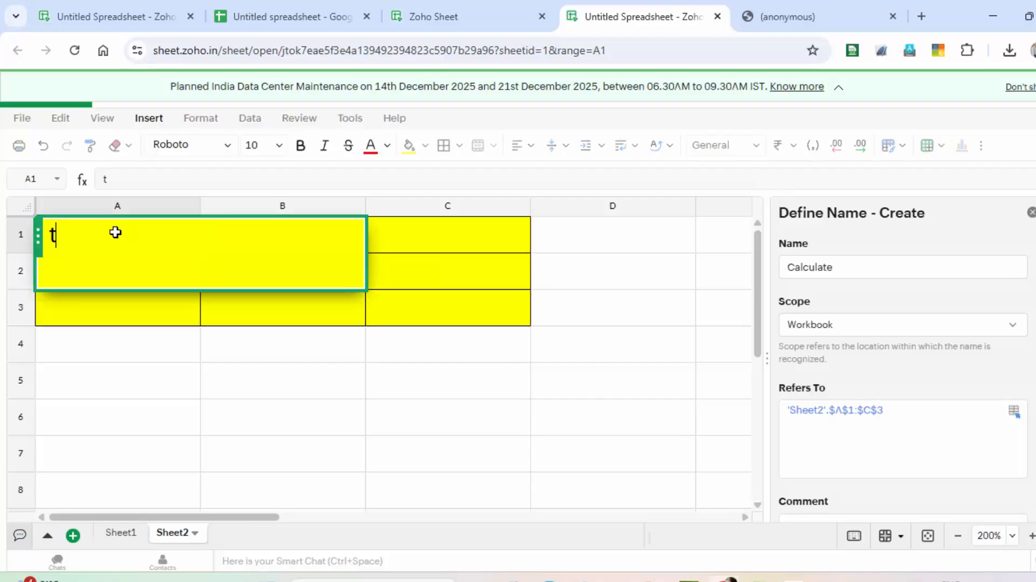
pyautogui.press('Tab')
pyautogui.write('y')
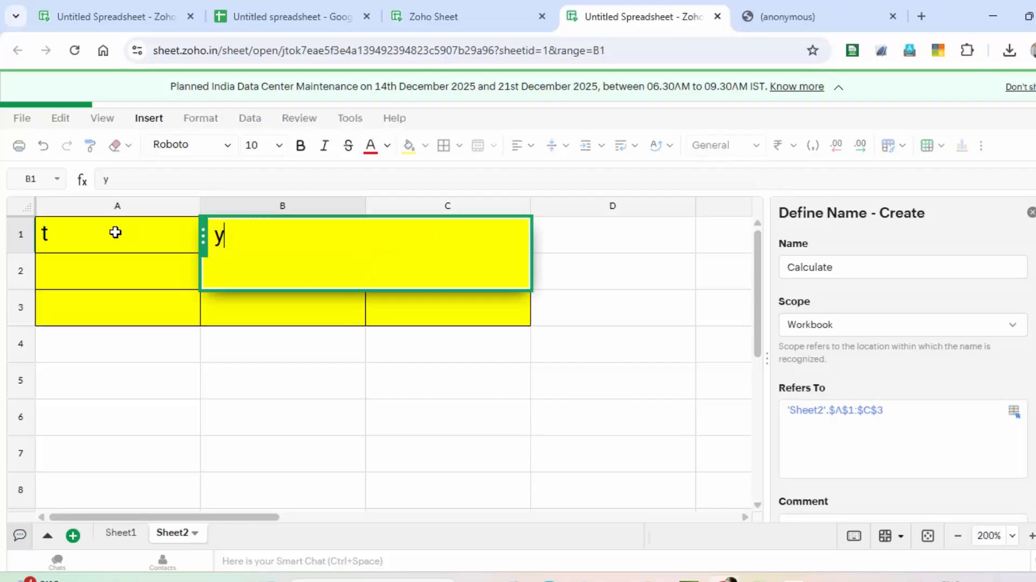
pyautogui.write('y')
pyautogui.press('Tab')
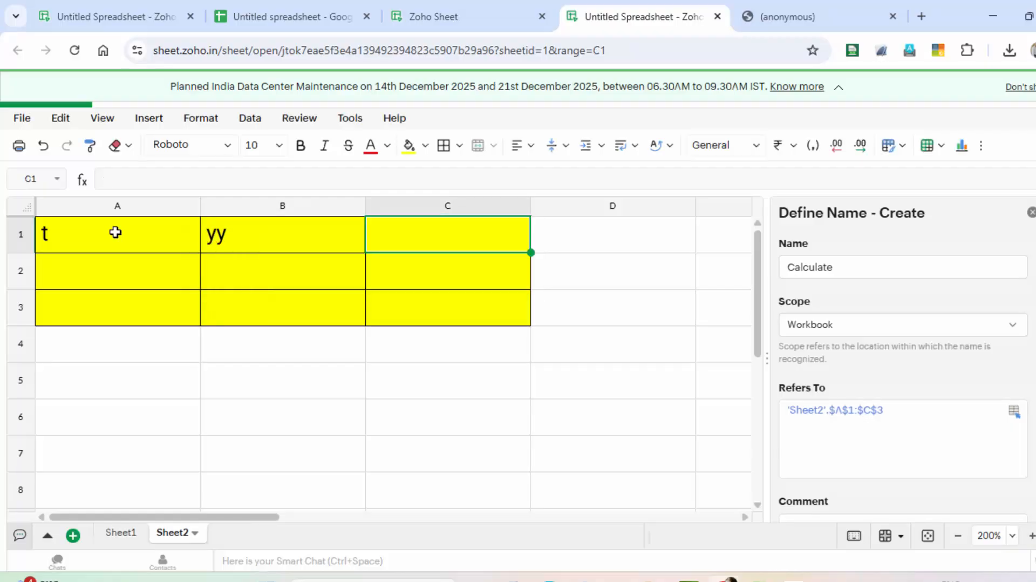
pyautogui.write('t')
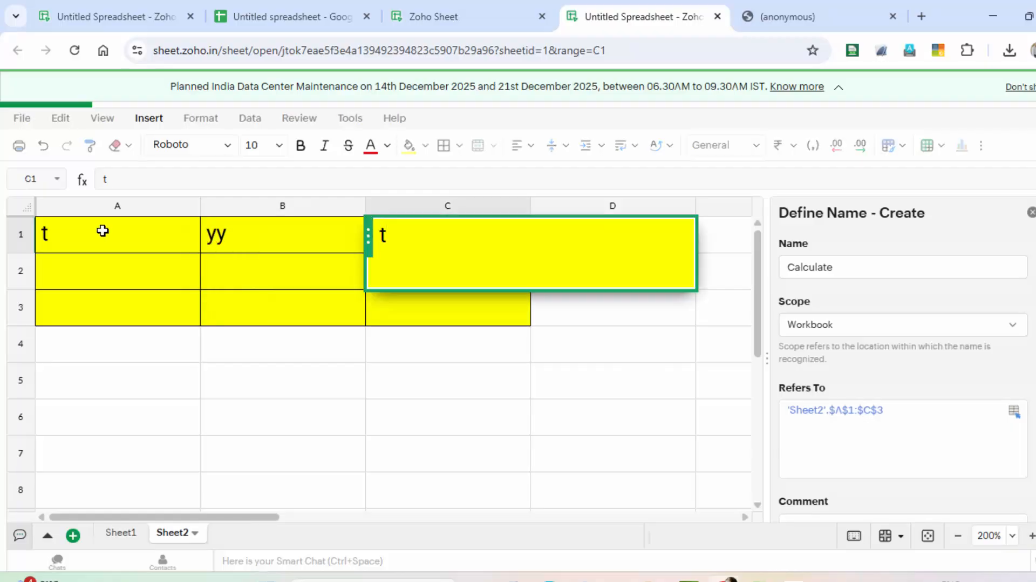
# Fill the second yellow row with r in A2, 8 in B2 and i in C2
pyautogui.click(136, 287)
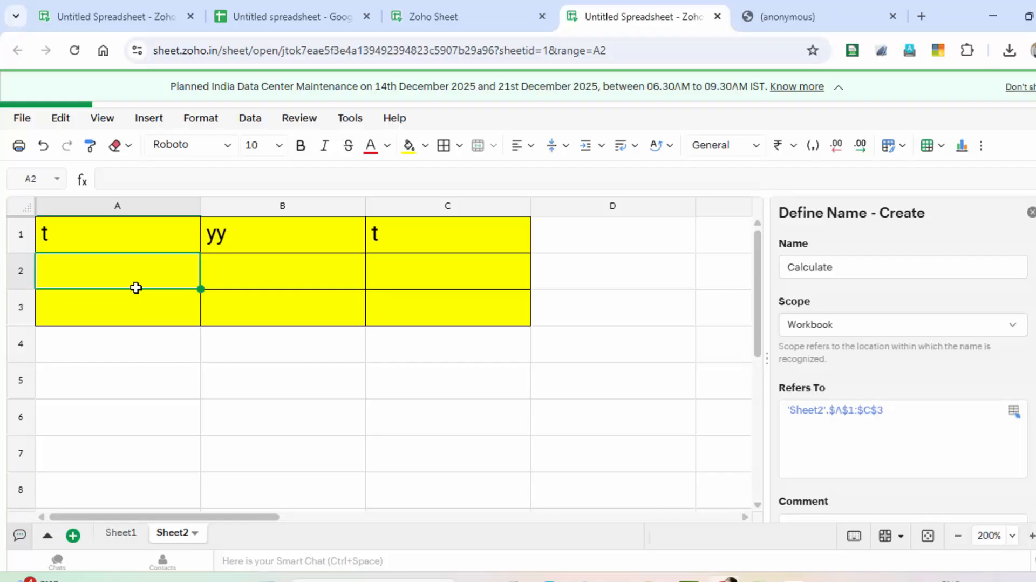
pyautogui.write('r')
pyautogui.click(358, 483)
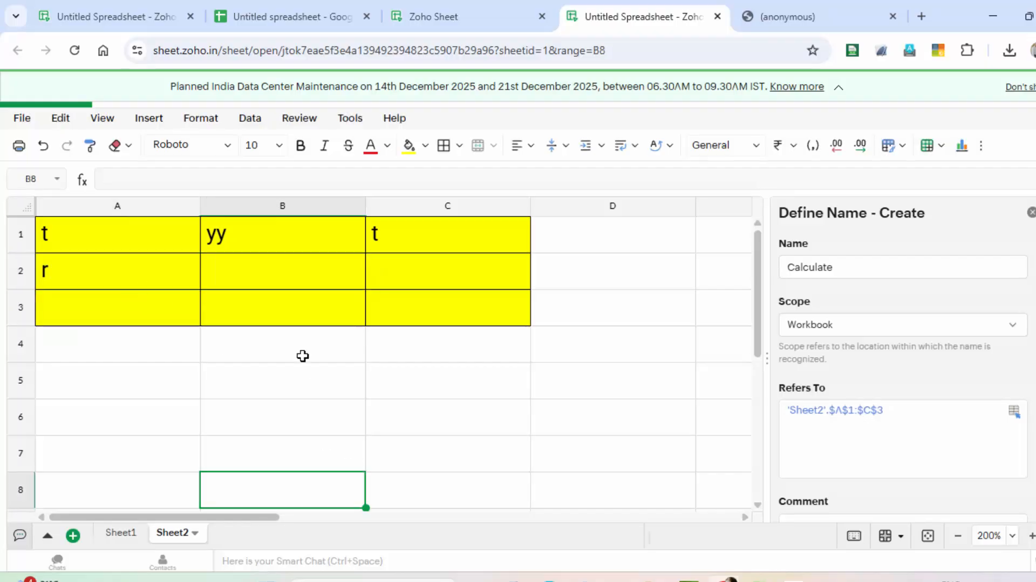
pyautogui.click(297, 286)
pyautogui.write('8')
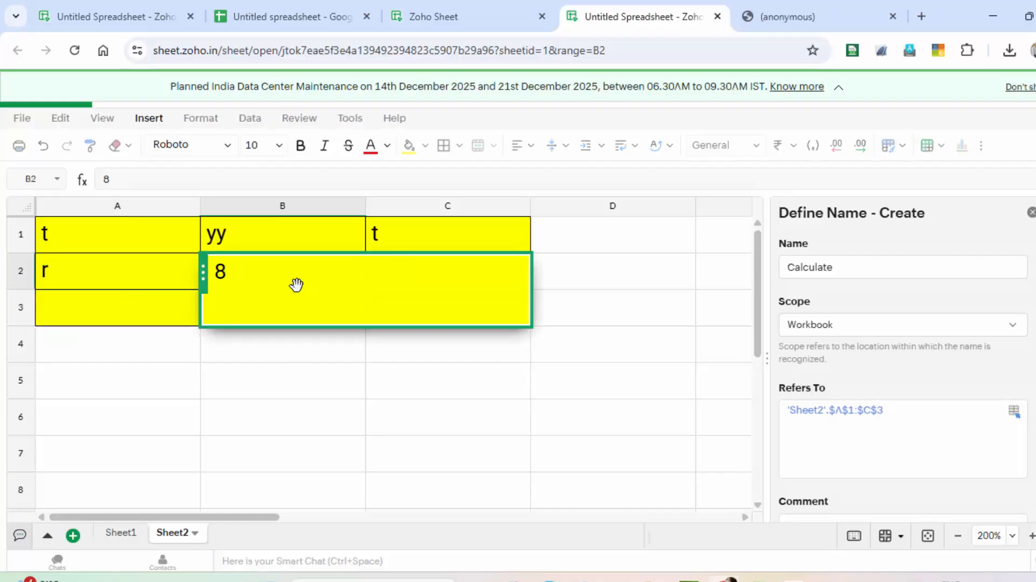
pyautogui.click(204, 426)
pyautogui.click(425, 249)
pyautogui.click(424, 276)
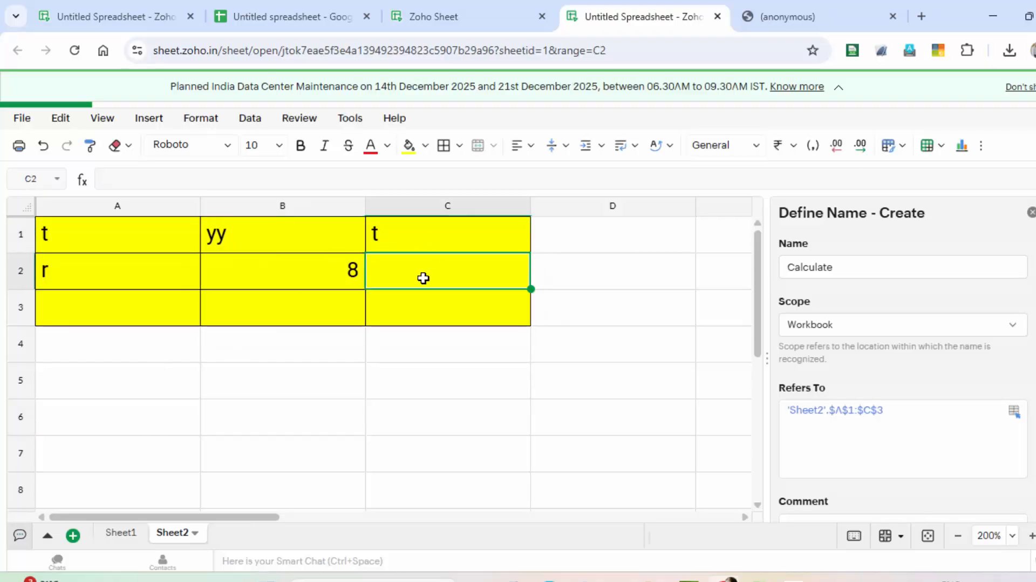
pyautogui.write('i')
# Fill the third yellow row with rr in A3, h in B3 and k in C3
pyautogui.click(86, 307)
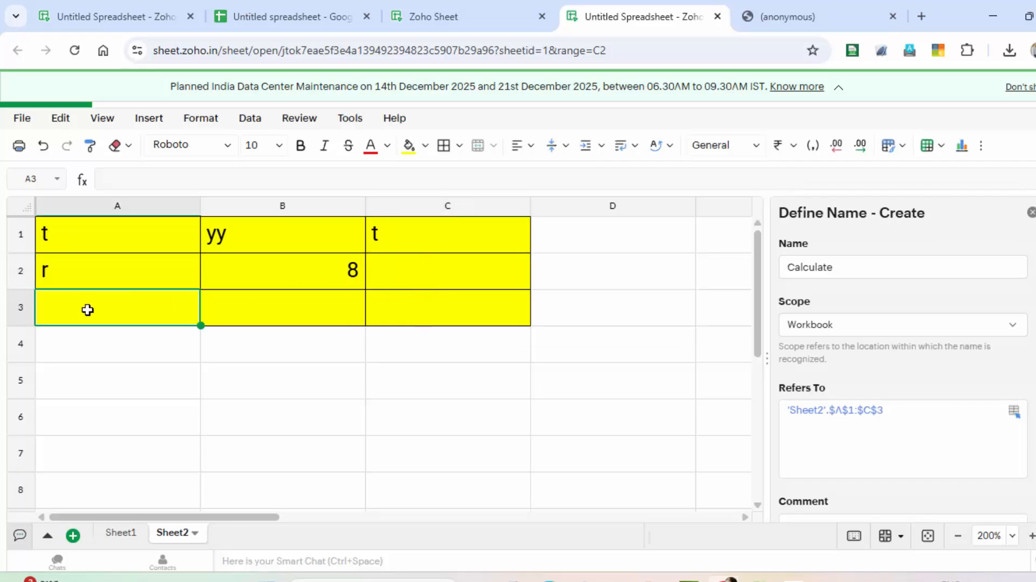
pyautogui.write('rr')
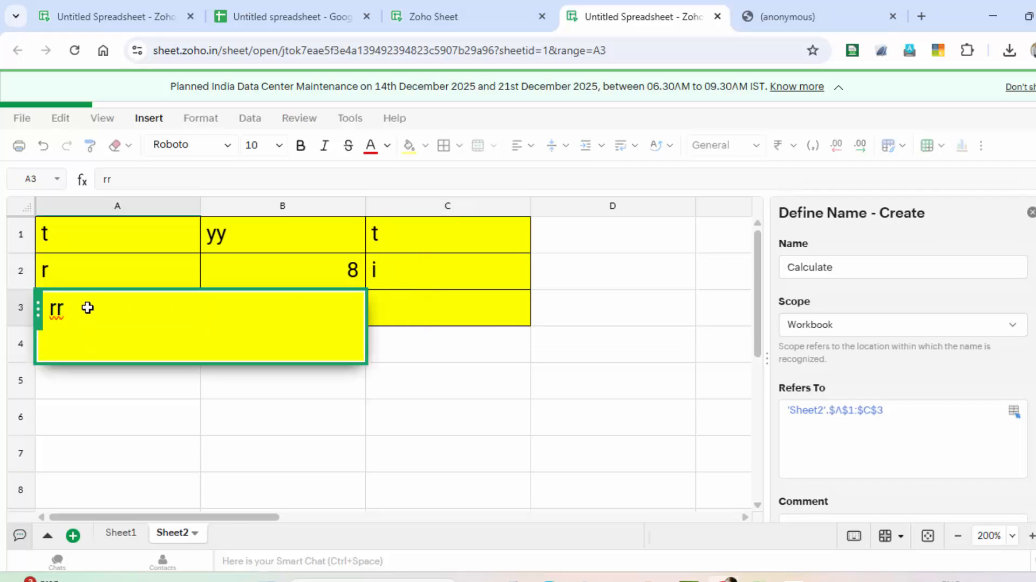
pyautogui.click(342, 479)
pyautogui.click(329, 313)
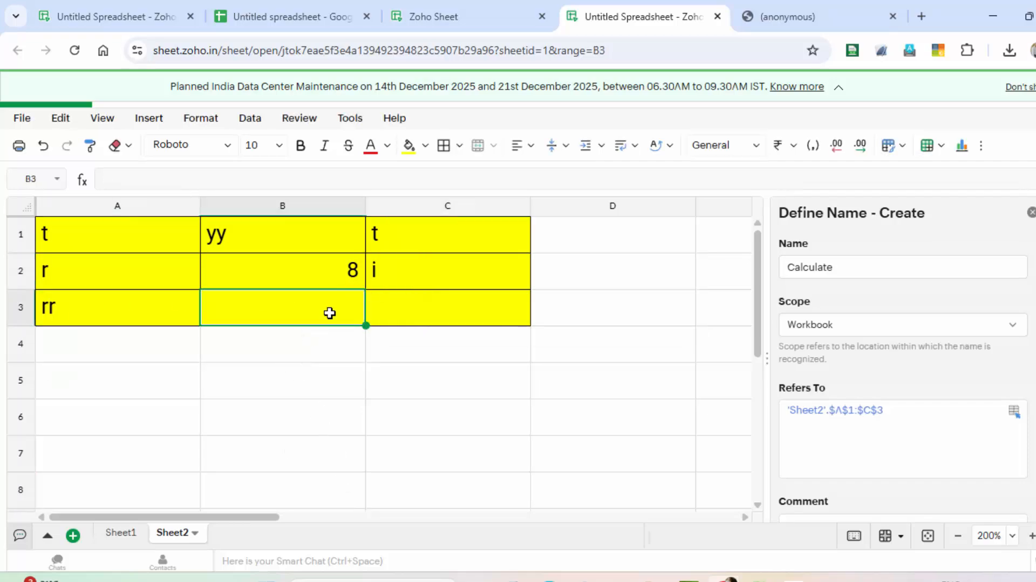
pyautogui.write('h')
pyautogui.click(326, 425)
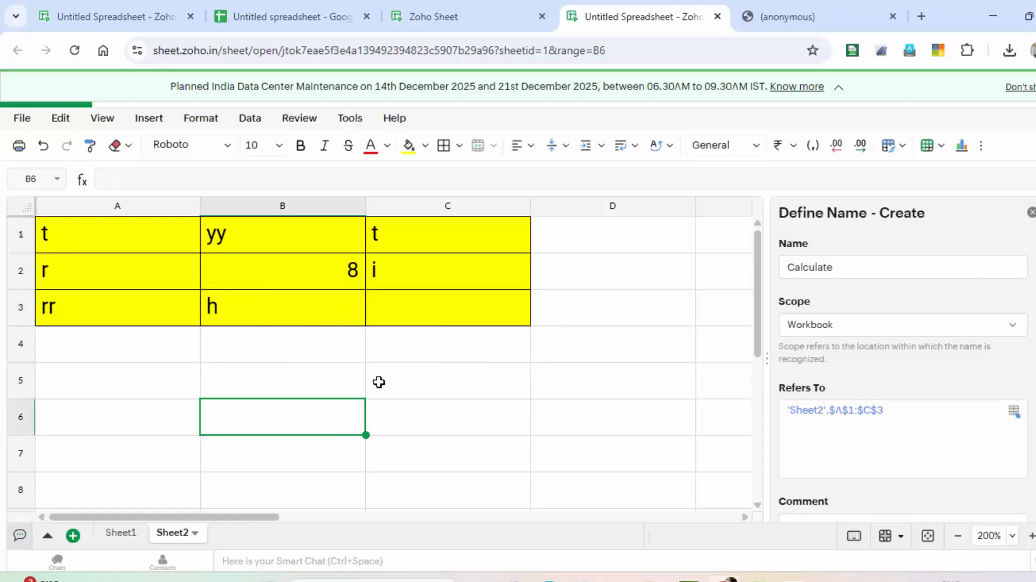
pyautogui.click(404, 318)
pyautogui.write('k')
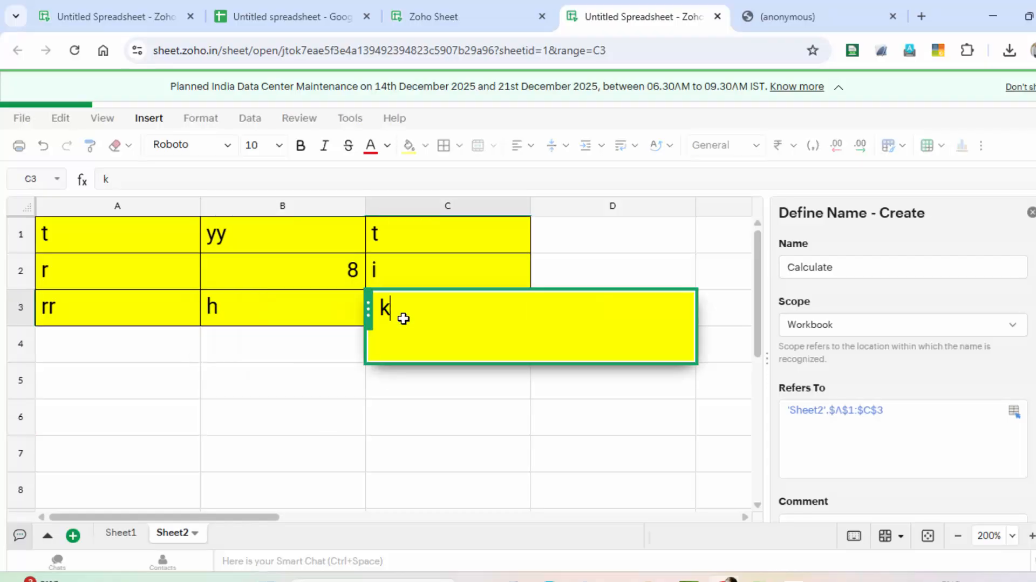
# Enter the formula =LEN(A1:C3) in cell A5 to get each cell's text length, and select the result range A5:C7
pyautogui.click(181, 376)
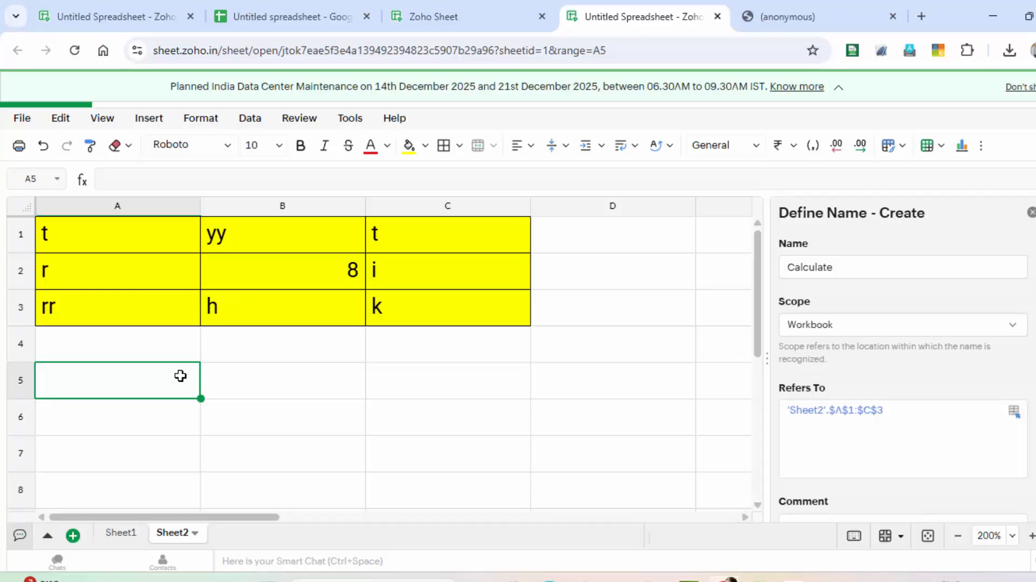
pyautogui.write('=')
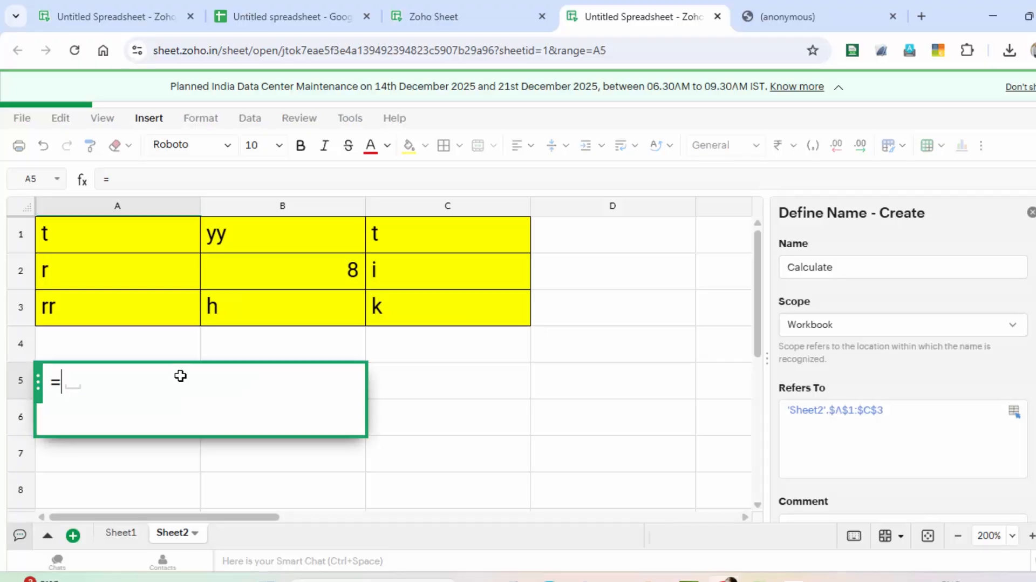
pyautogui.write('len')
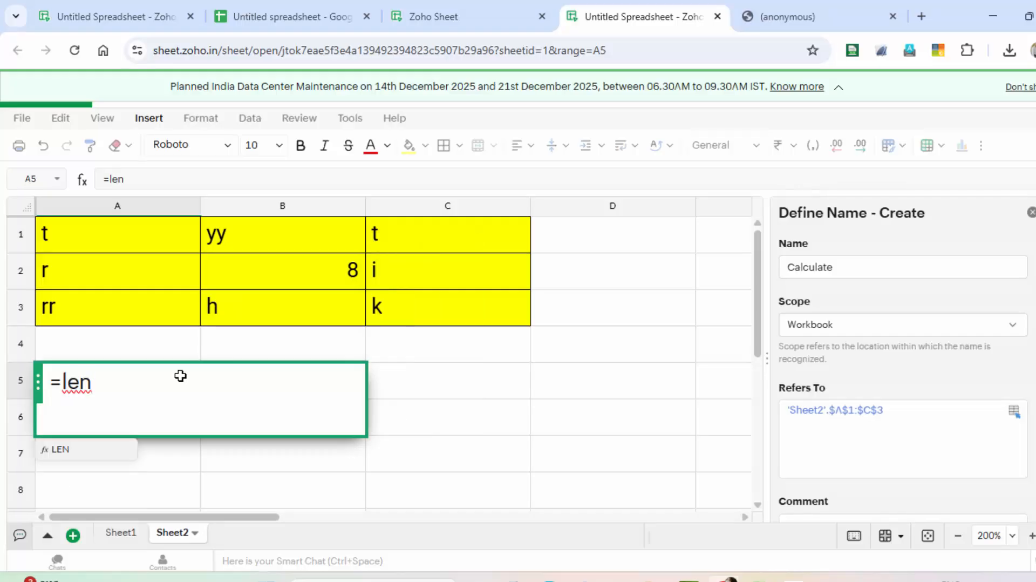
pyautogui.press('Tab')
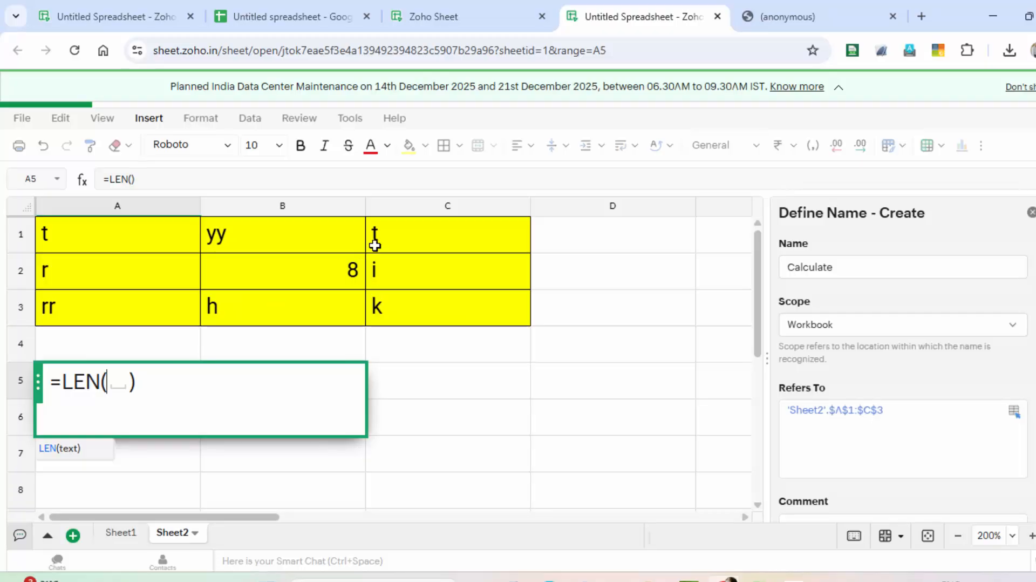
pyautogui.click(122, 230)
pyautogui.moveTo(121, 230); pyautogui.dragTo(433, 319)
pyautogui.press('Return')
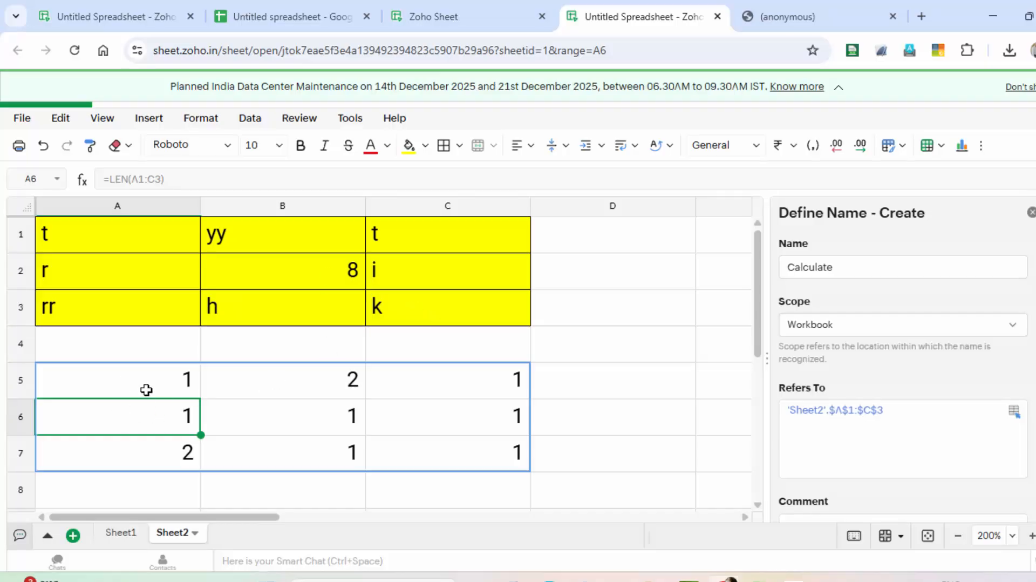
pyautogui.moveTo(139, 381); pyautogui.dragTo(451, 454)
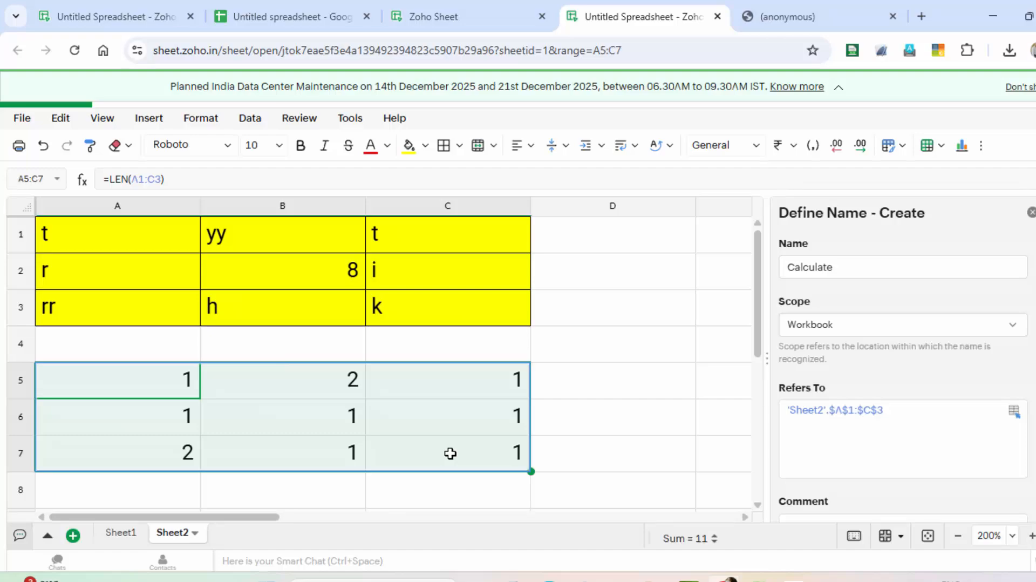
# Clear the LEN results in A5:C7 and enter the formula =CONCATENATE(calculate) in cell A5
pyautogui.press('Delete')
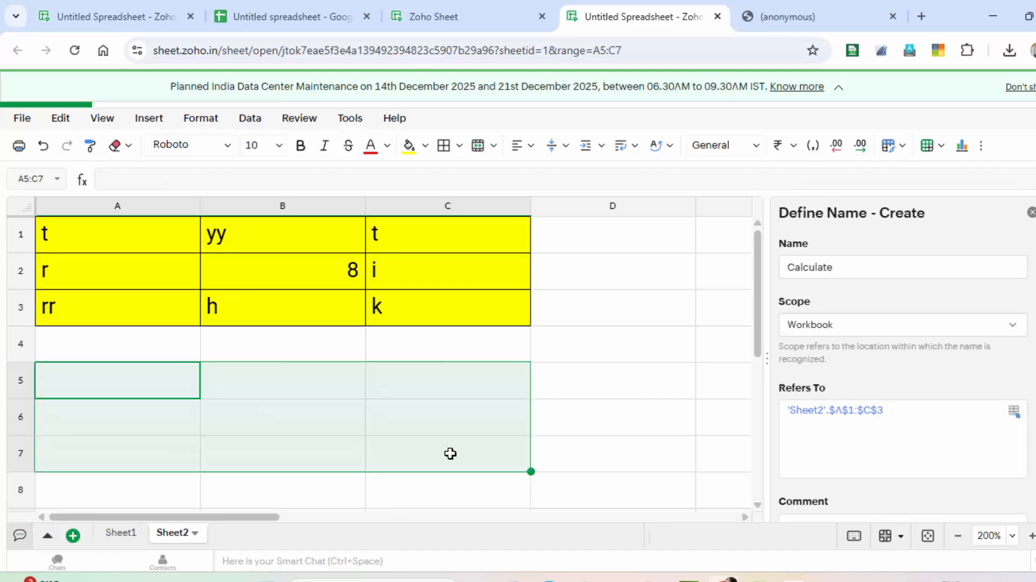
pyautogui.click(173, 381)
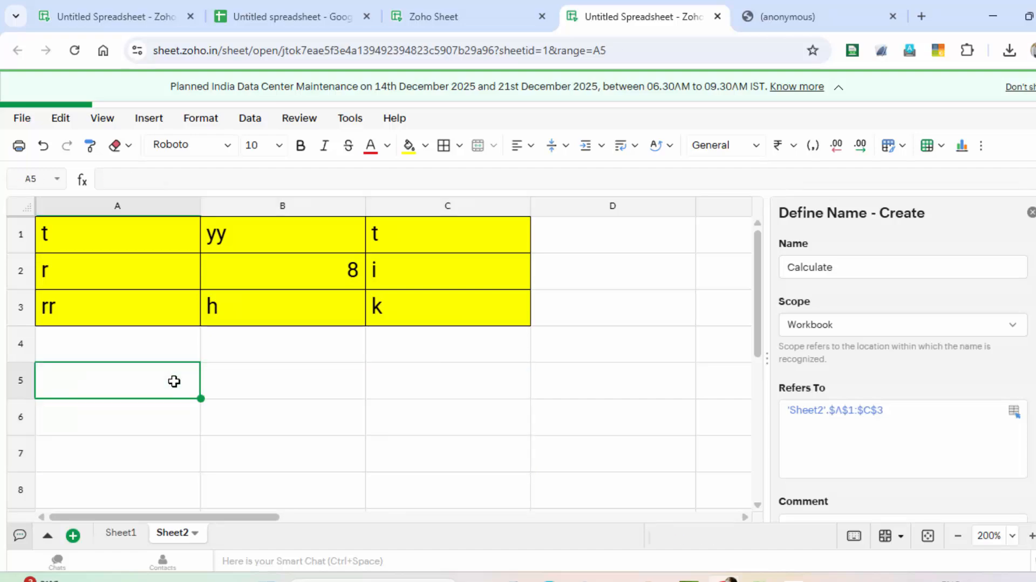
pyautogui.write('=')
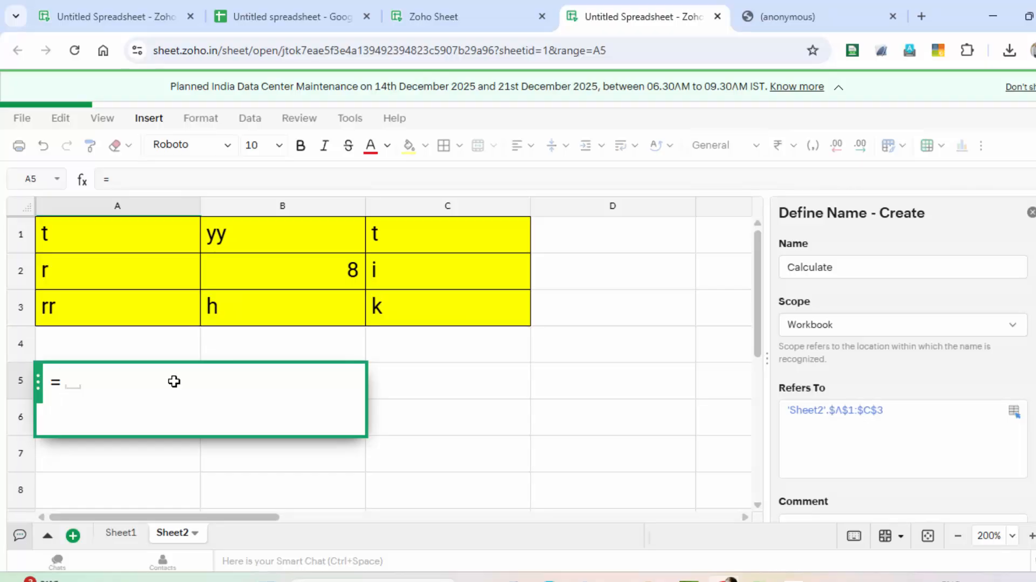
pyautogui.write('conc')
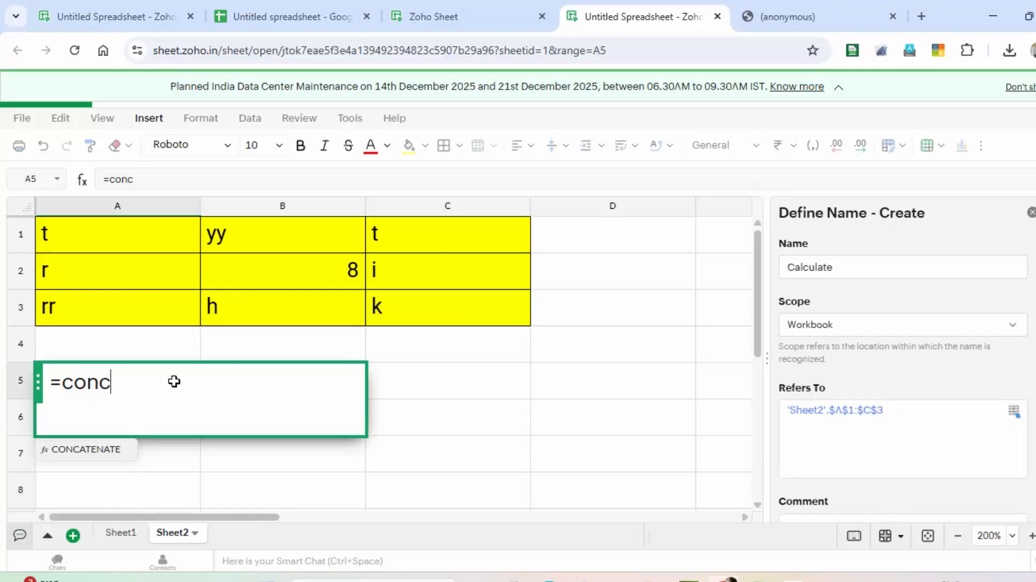
pyautogui.write('a')
pyautogui.press('Tab')
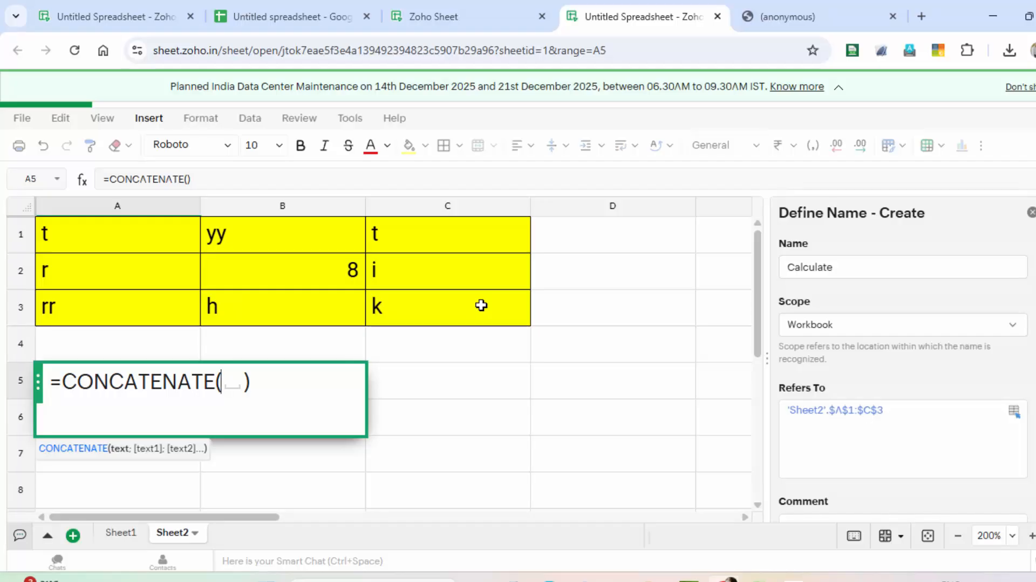
pyautogui.write('ca')
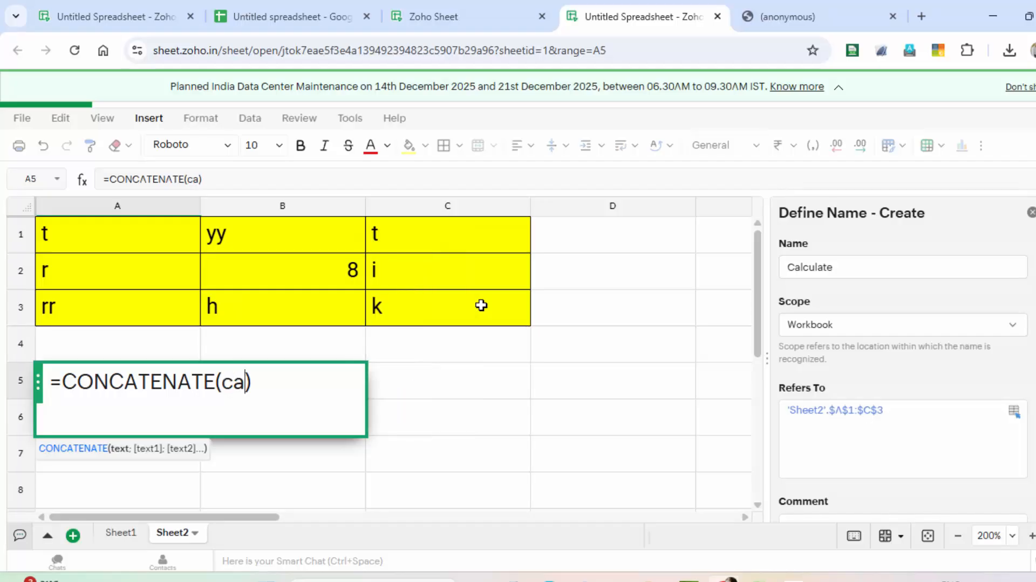
pyautogui.write('lcu')
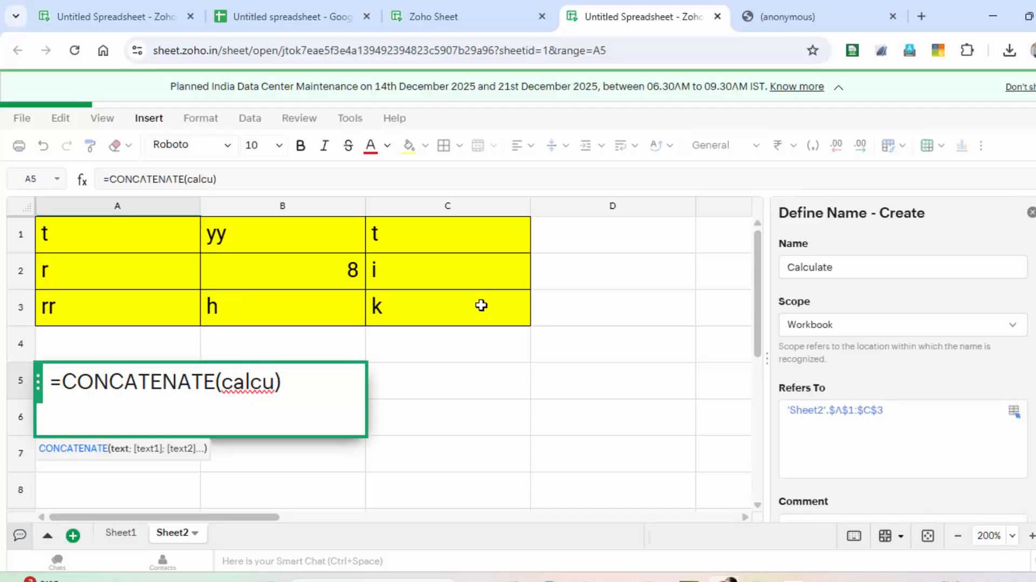
pyautogui.write('lat')
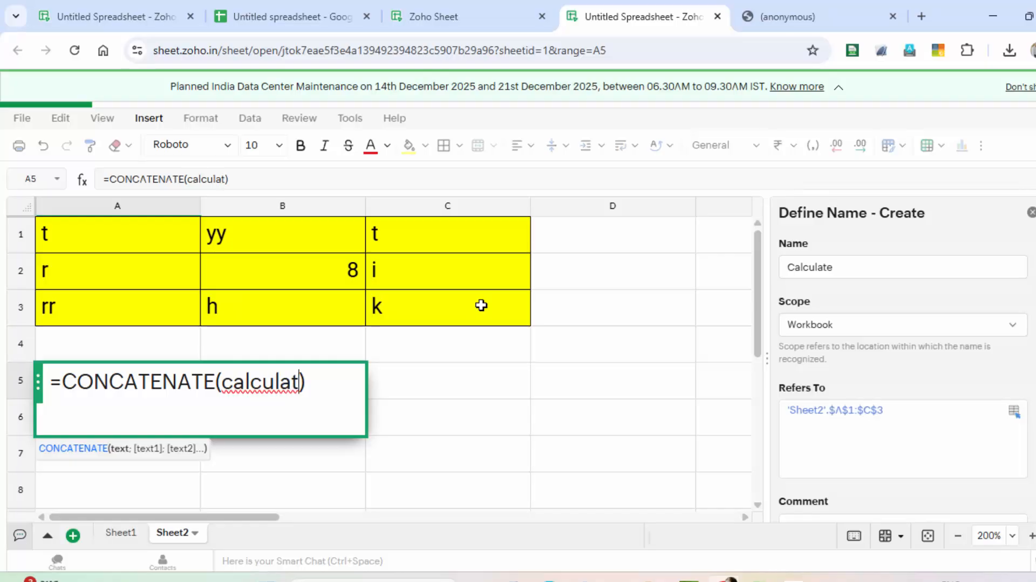
pyautogui.write('e')
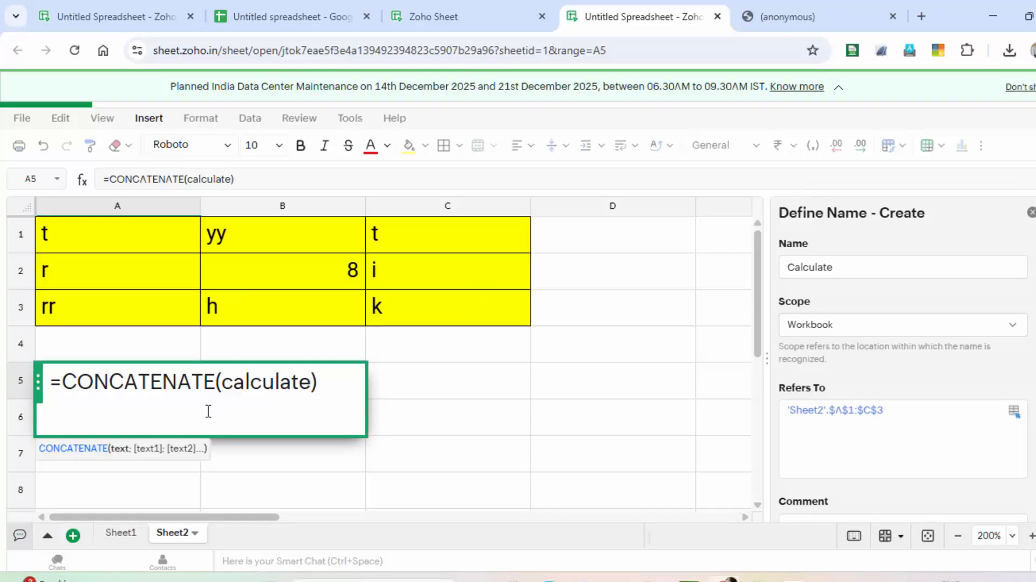
pyautogui.press('Return')
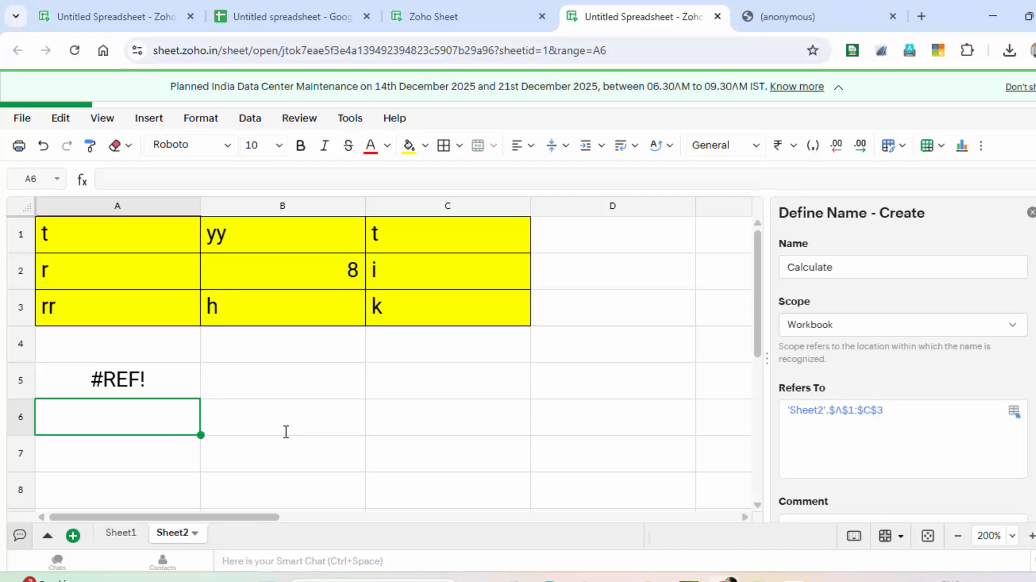
# Apply the workbook-scope defined name Calculate for Sheet2 range A1:C3, and check the CONCATENATE formula in cell A5
pyautogui.click(144, 373)
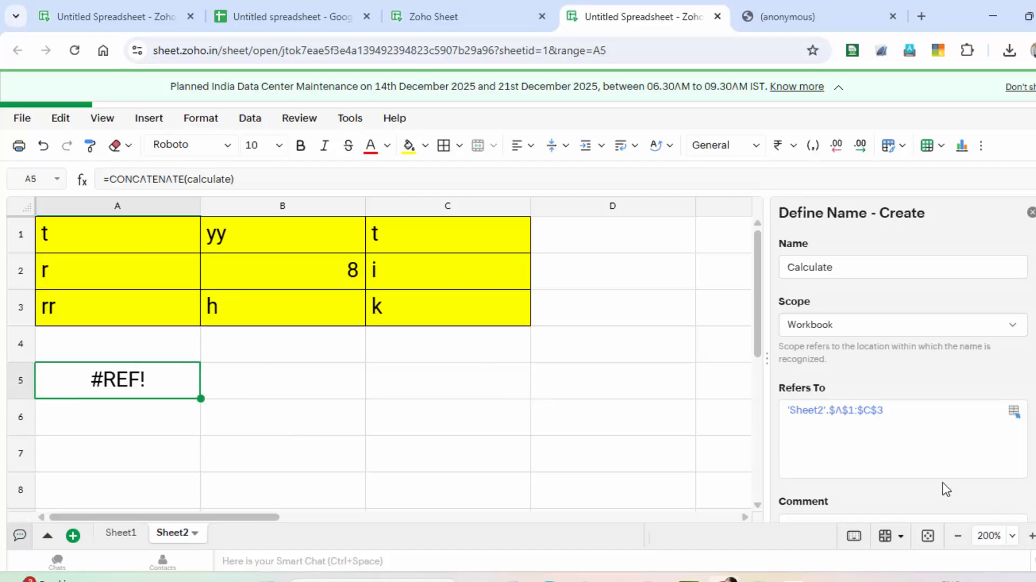
pyautogui.scroll(-2, 942, 486)
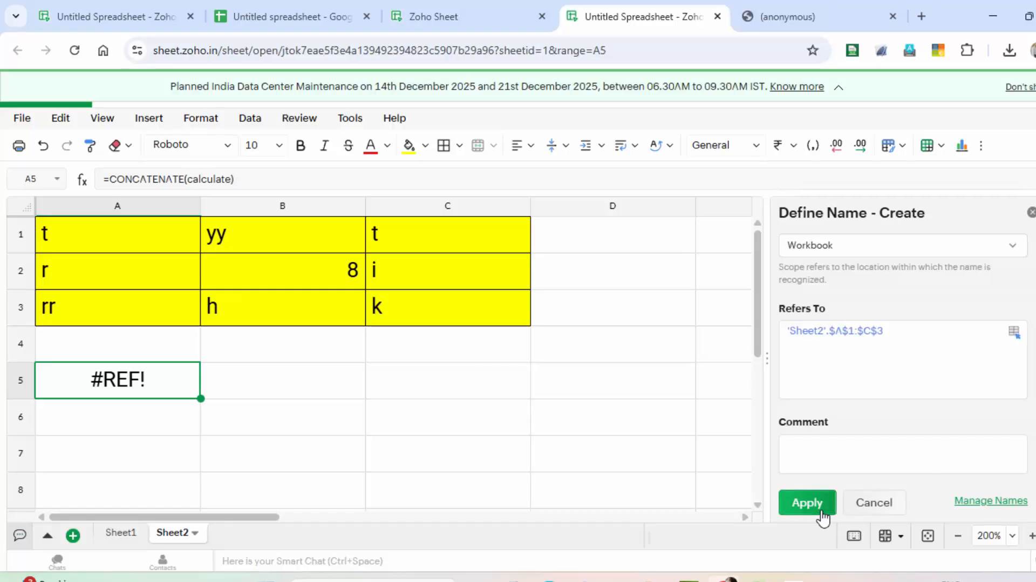
pyautogui.click(807, 503)
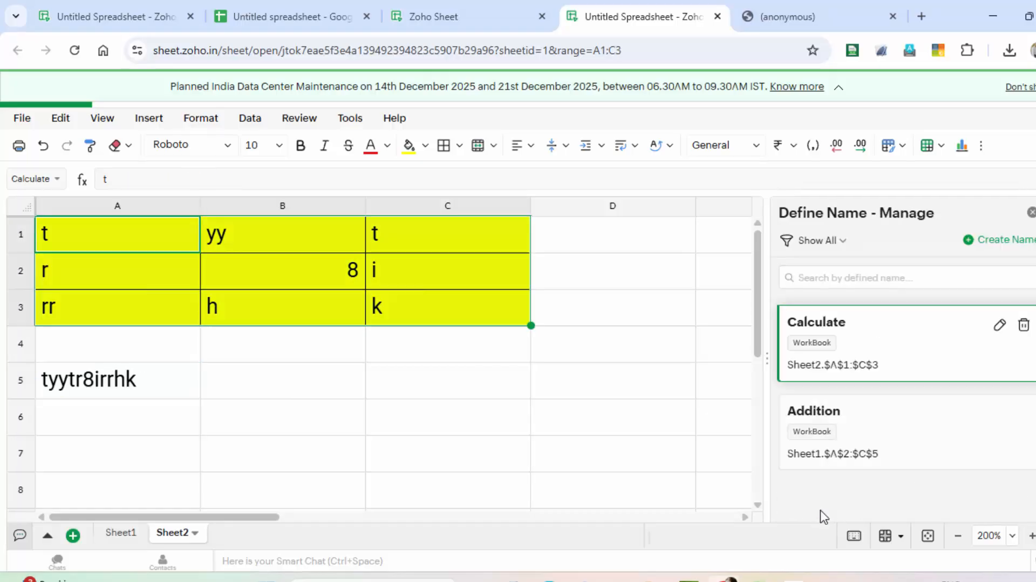
pyautogui.click(265, 374)
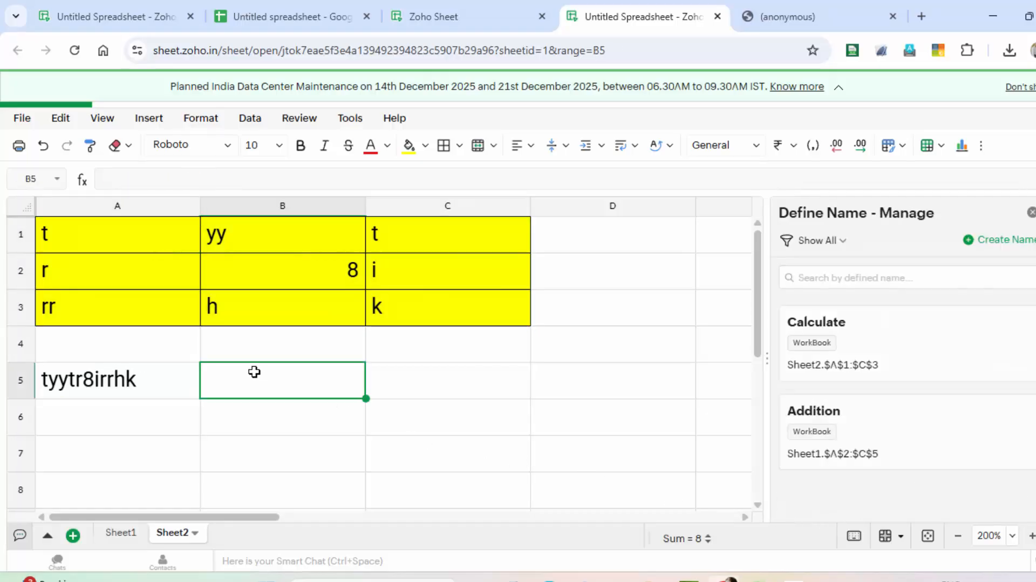
pyautogui.click(101, 383)
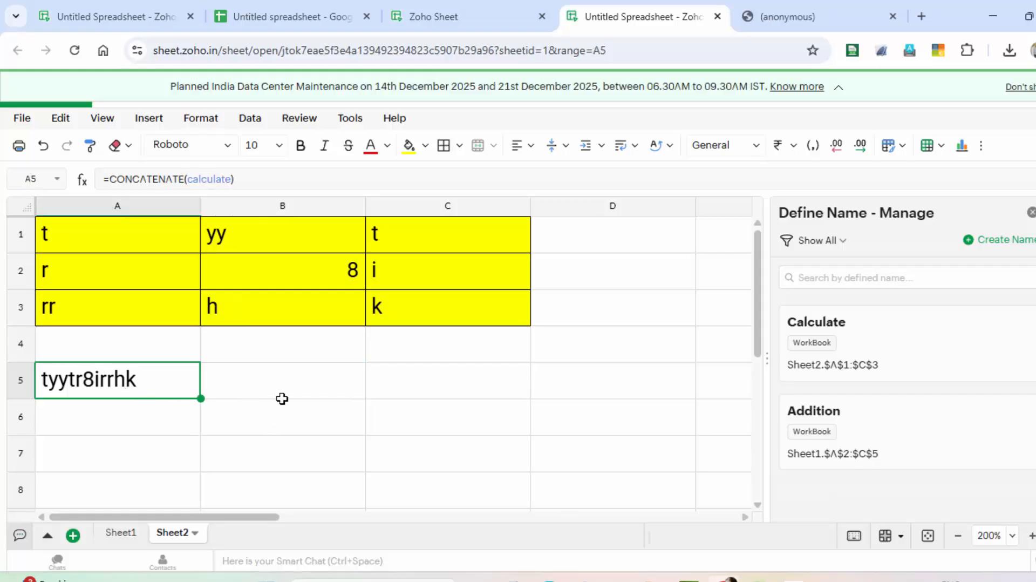
pyautogui.click(303, 387)
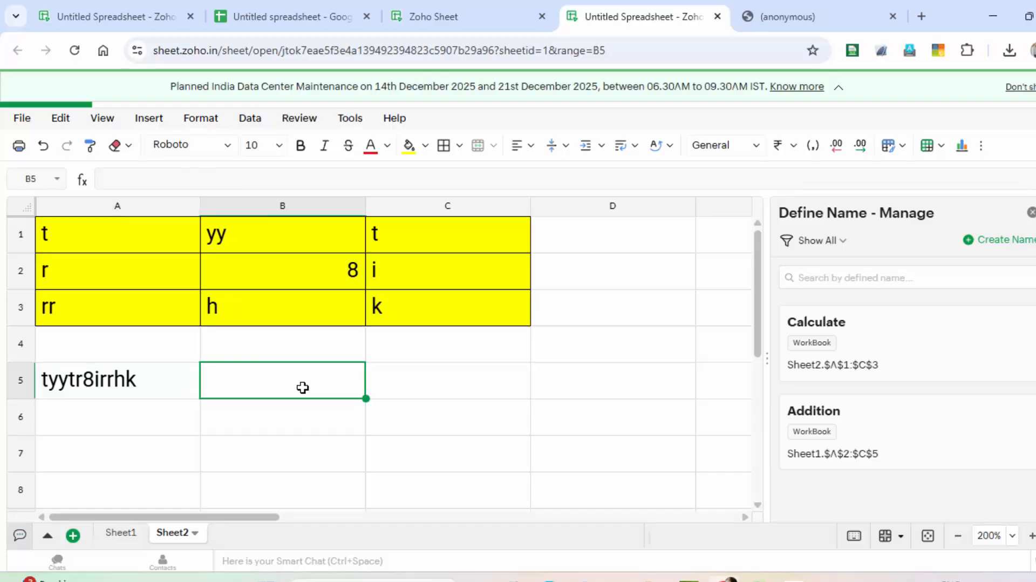